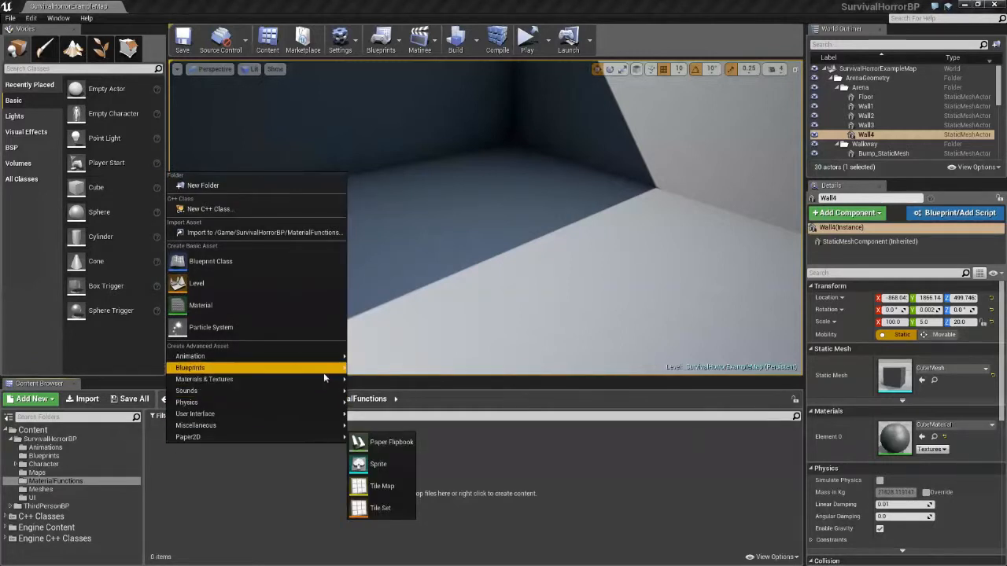
Create a material function named Circle_MatF in the MaterialFunctions folder.
mouse_move(326, 384)
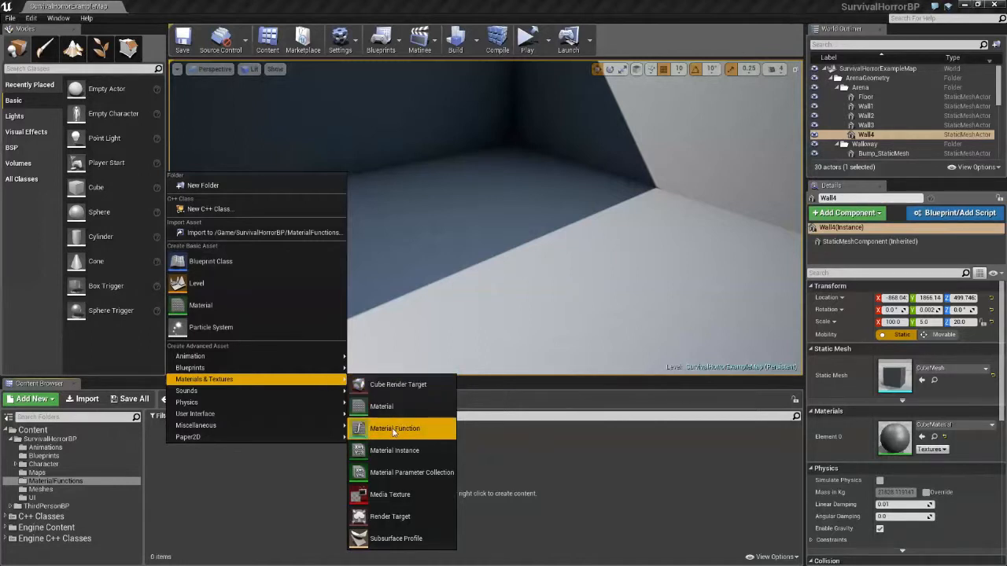
click(394, 428)
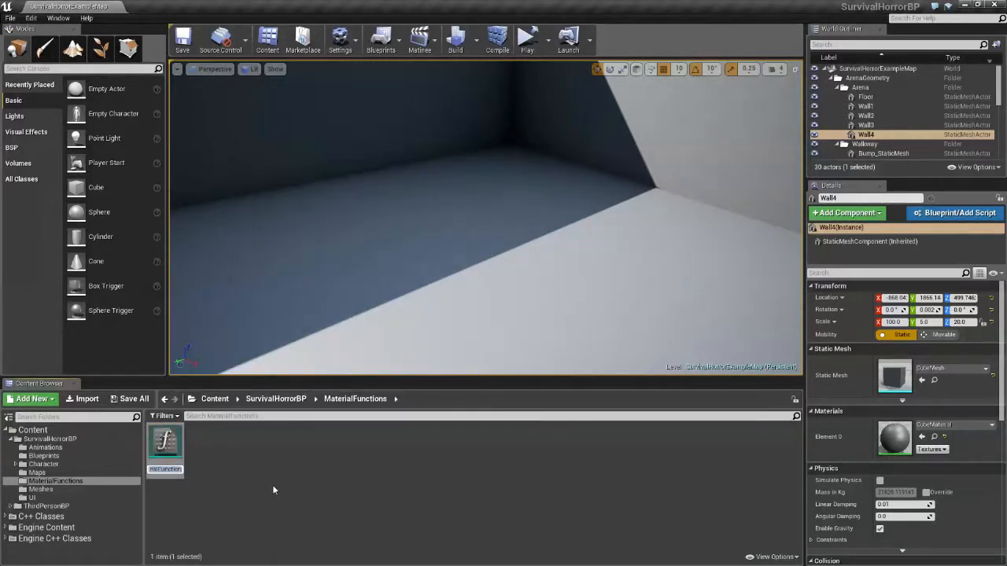
text(ClifcleOri)
key(BackSpace)
key(BackSpace)
text(_Matl)
text(u)
key(Return)
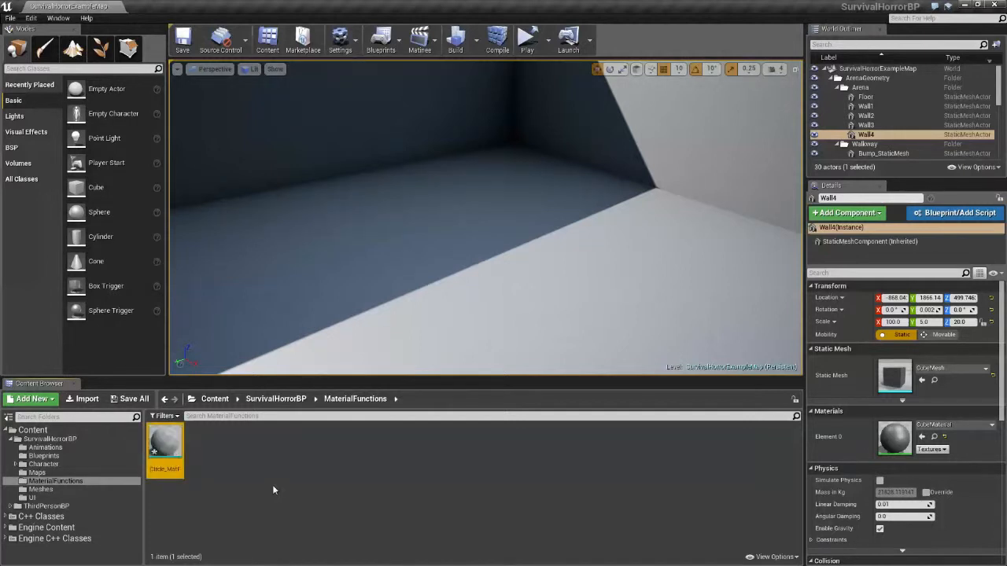
Open the Circle_MatF material function in a maximized editor with its Output Result node in view.
double_click(166, 442)
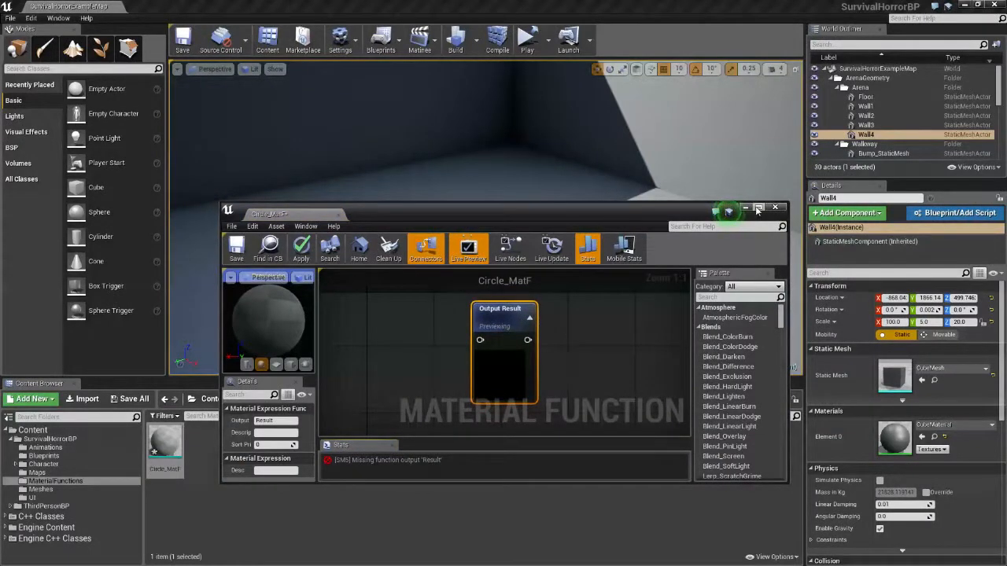
click(758, 208)
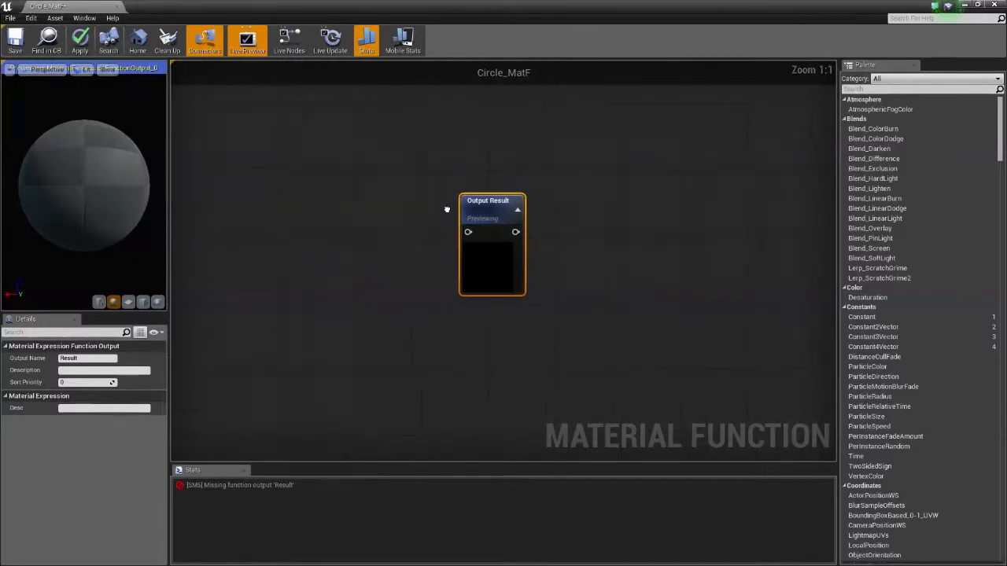
right_drag(447, 209, 553, 207)
right_drag(437, 206, 403, 221)
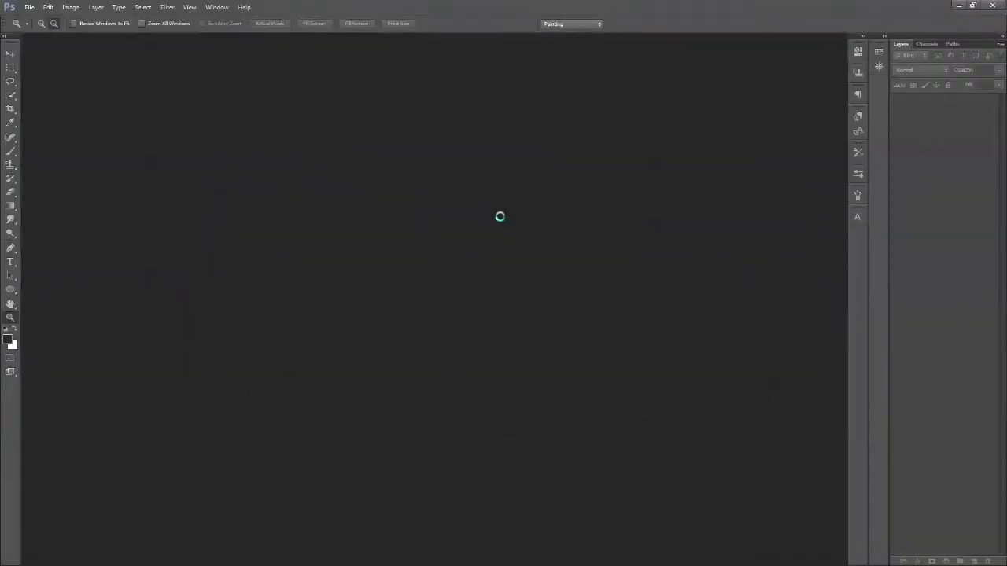
Switch to Photoshop and create a new image 256 pixels wide and 256 pixels high.
click(29, 7)
click(38, 18)
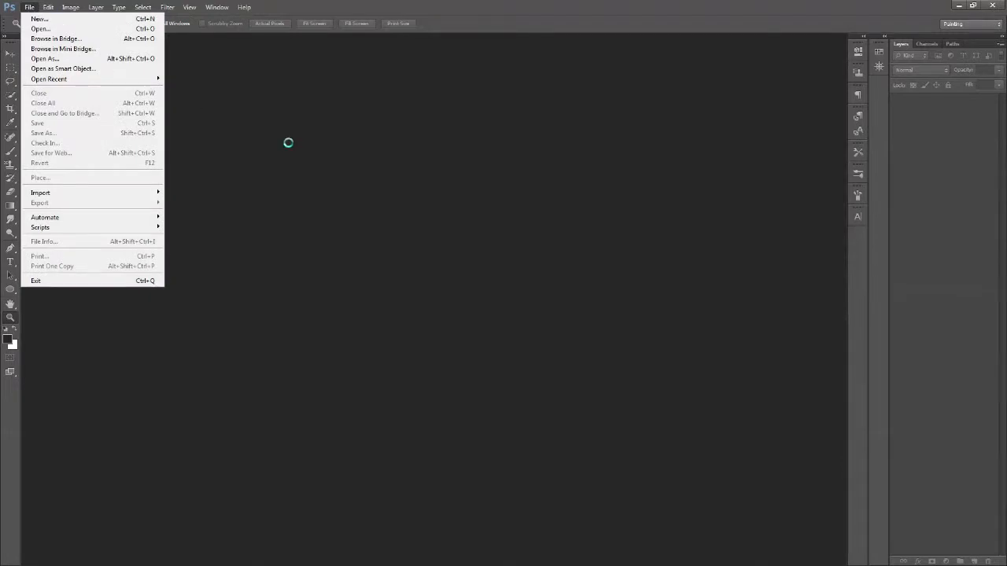
double_click(350, 278)
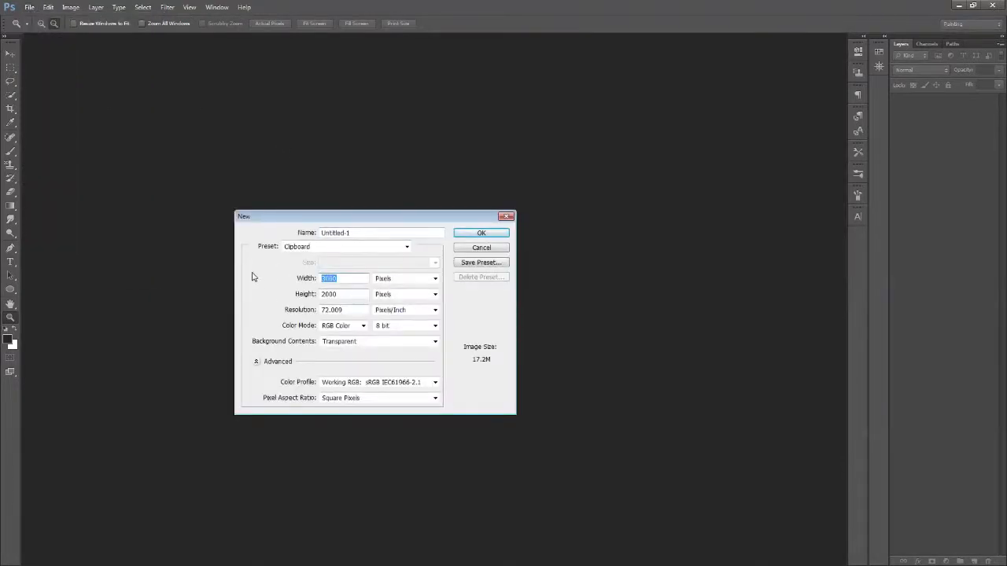
text(2)
key(BackSpace)
text(256)
double_click(346, 295)
text(256)
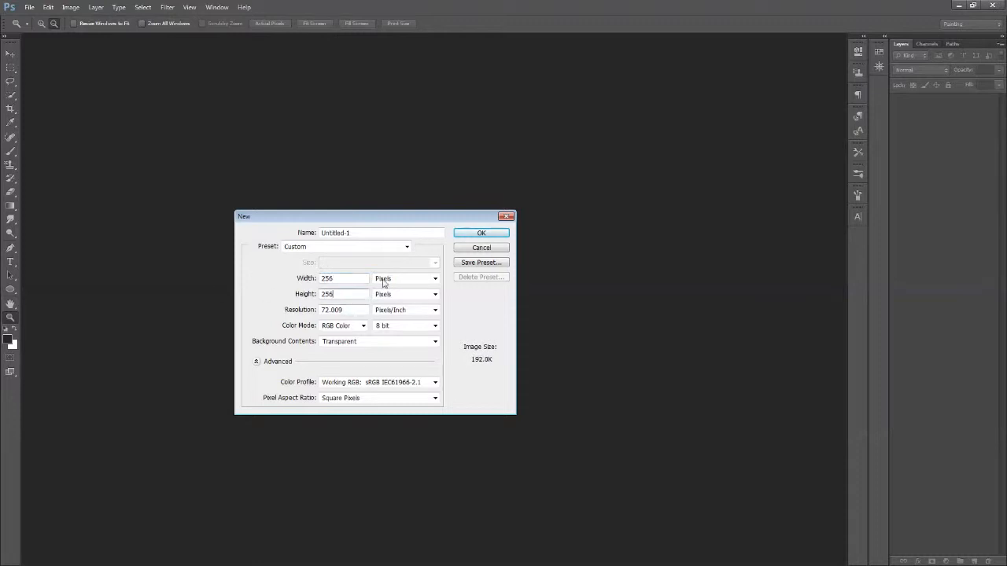
click(483, 233)
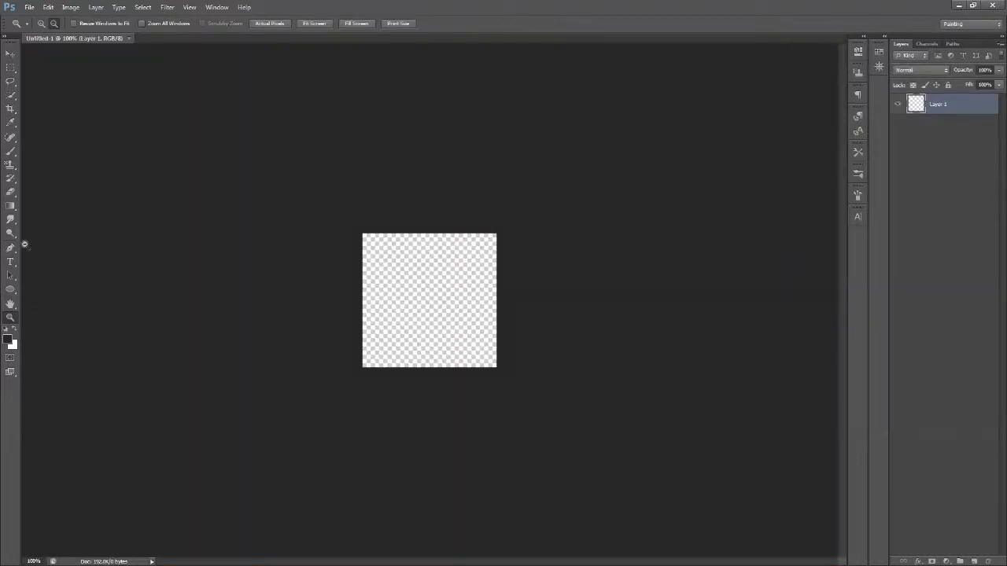
Paint the whole canvas black with an enlarged hard round brush.
click(11, 151)
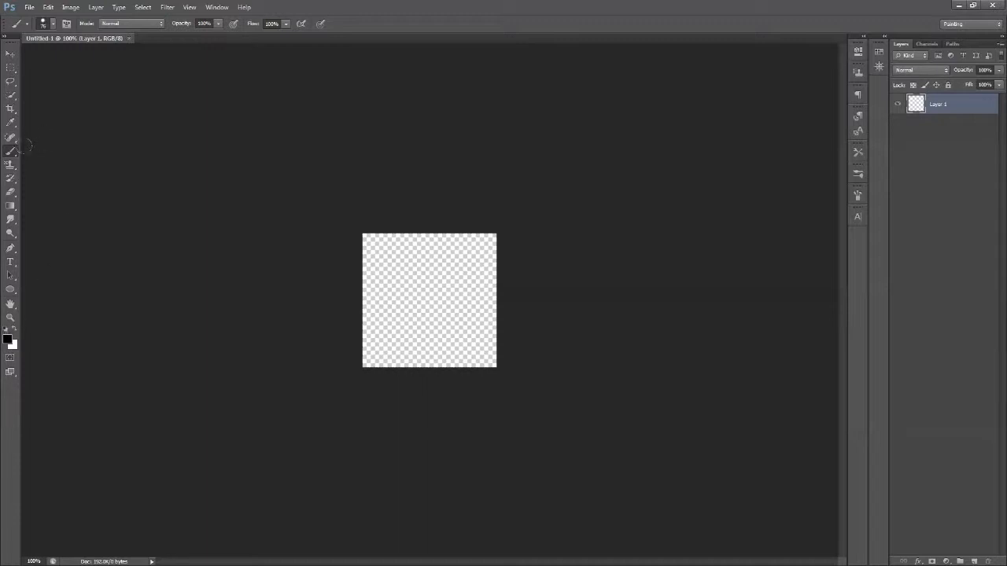
click(53, 24)
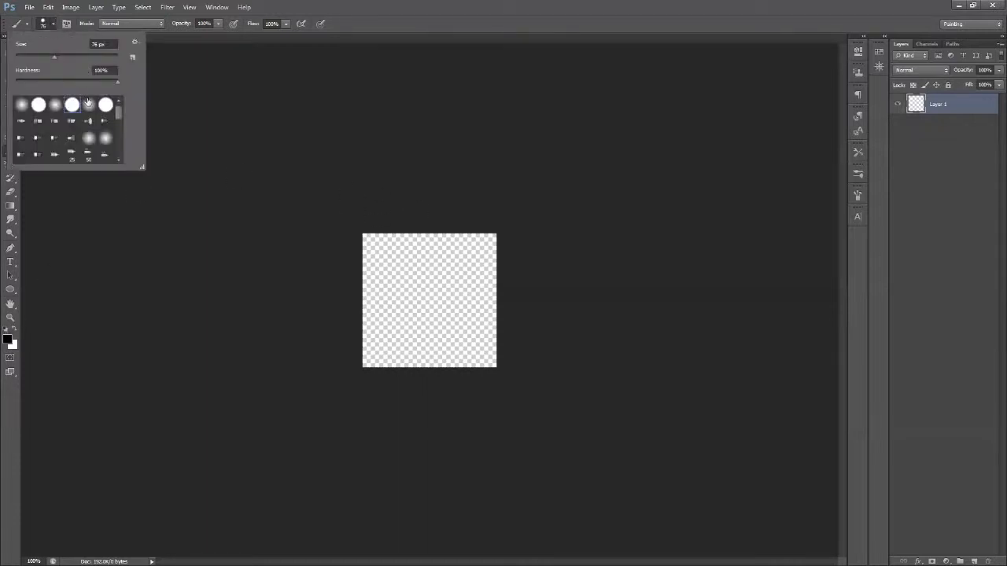
click(85, 58)
mouse_move(287, 138)
mouse_down()
mouse_move(303, 134)
mouse_move(315, 213)
mouse_move(390, 231)
mouse_up()
drag(425, 319, 482, 343)
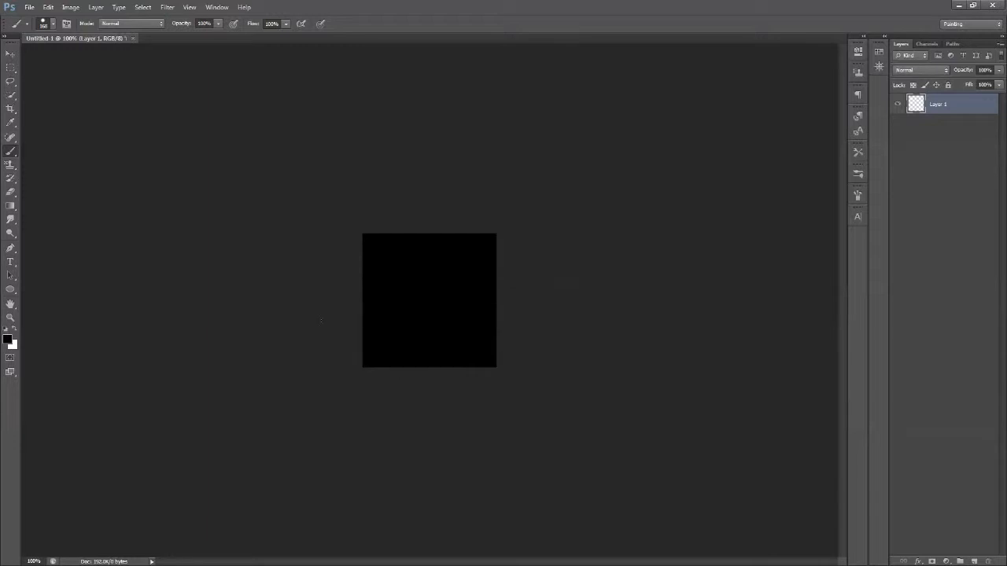
Paint a white circle in the middle of the black canvas with a 200 px brush.
click(15, 328)
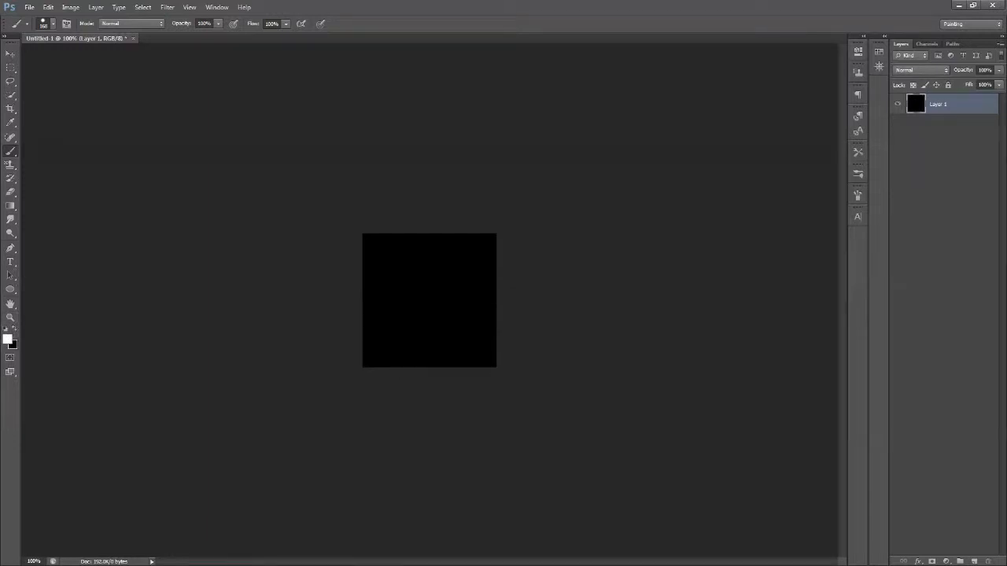
click(53, 25)
click(102, 45)
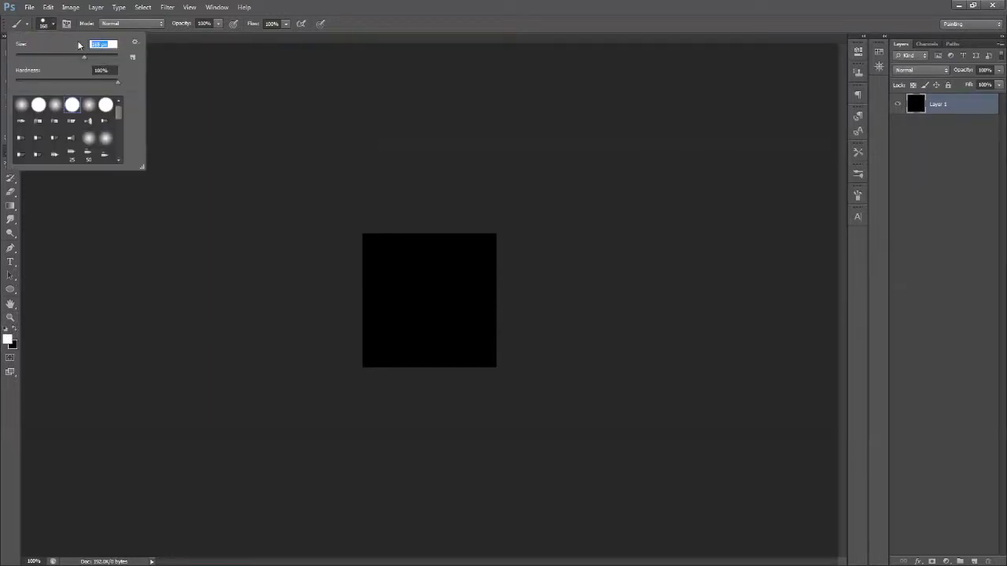
text(200)
key(Return)
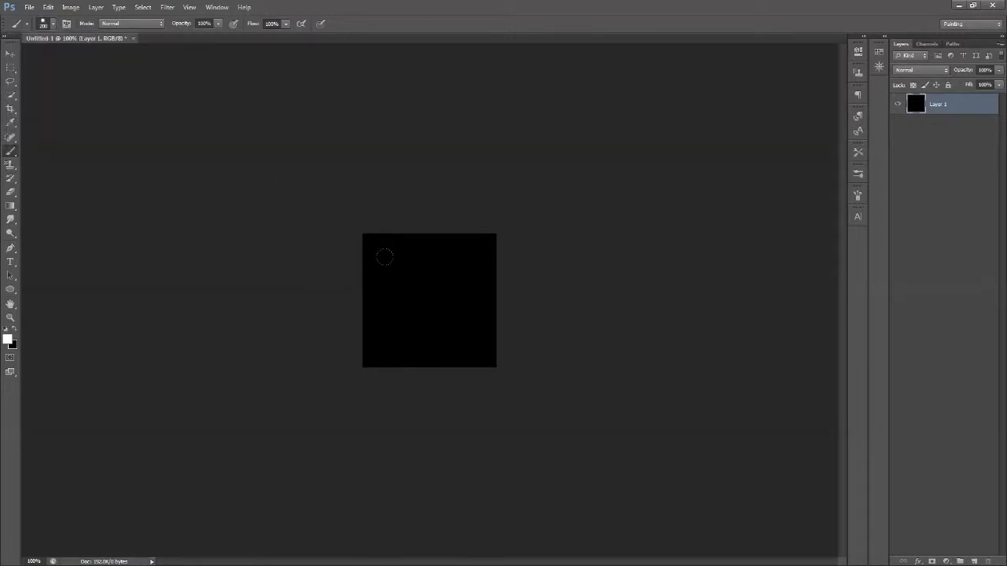
click(429, 301)
Examine the pixels along the white circle's upper-left edge at 3200% magnification.
click(10, 318)
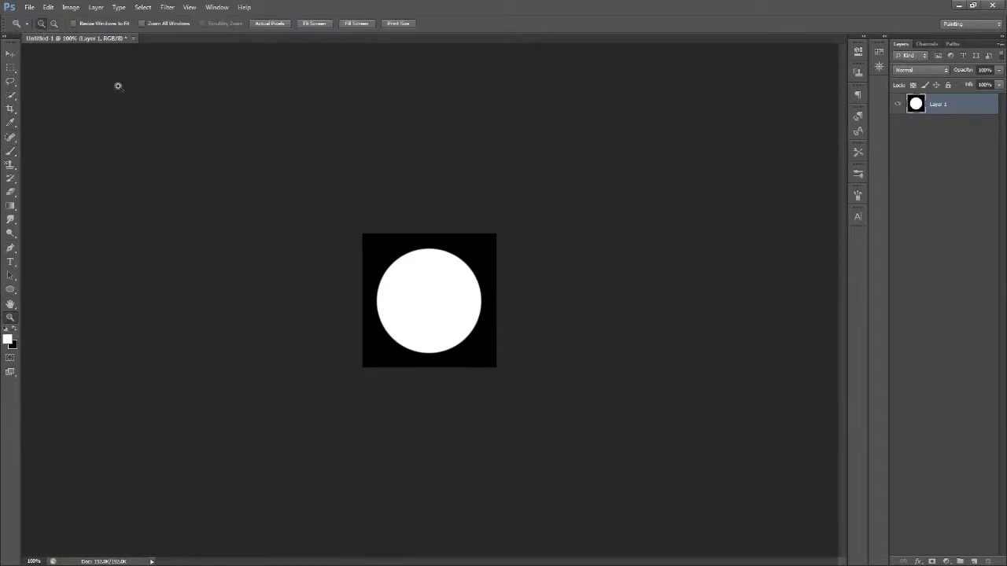
click(412, 265)
click(358, 222)
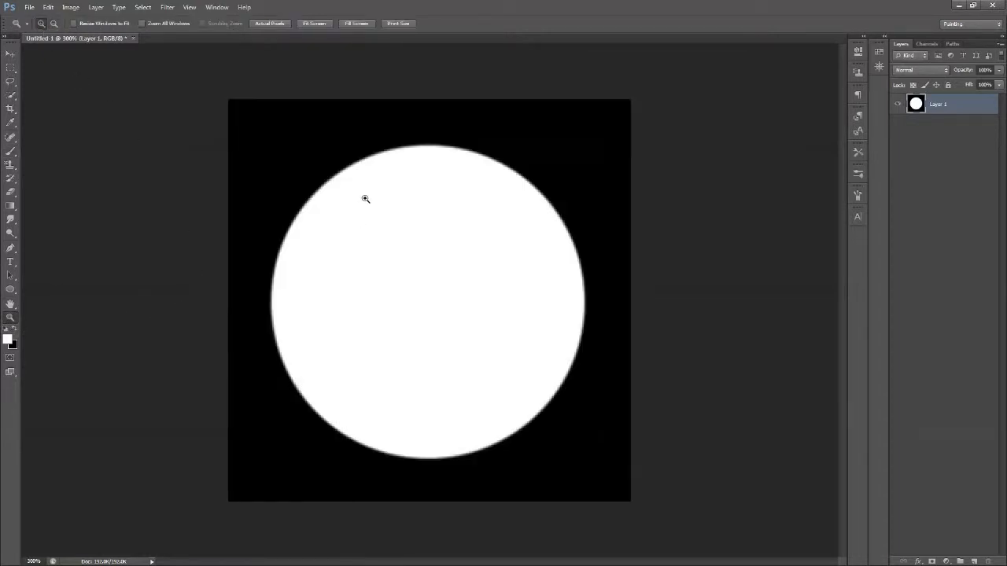
click(352, 150)
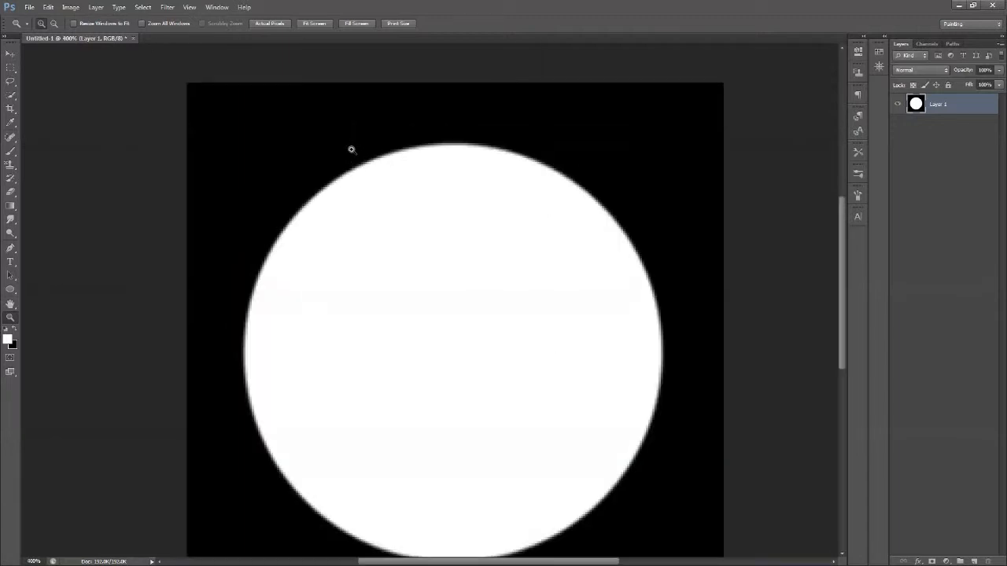
click(352, 149)
click(351, 150)
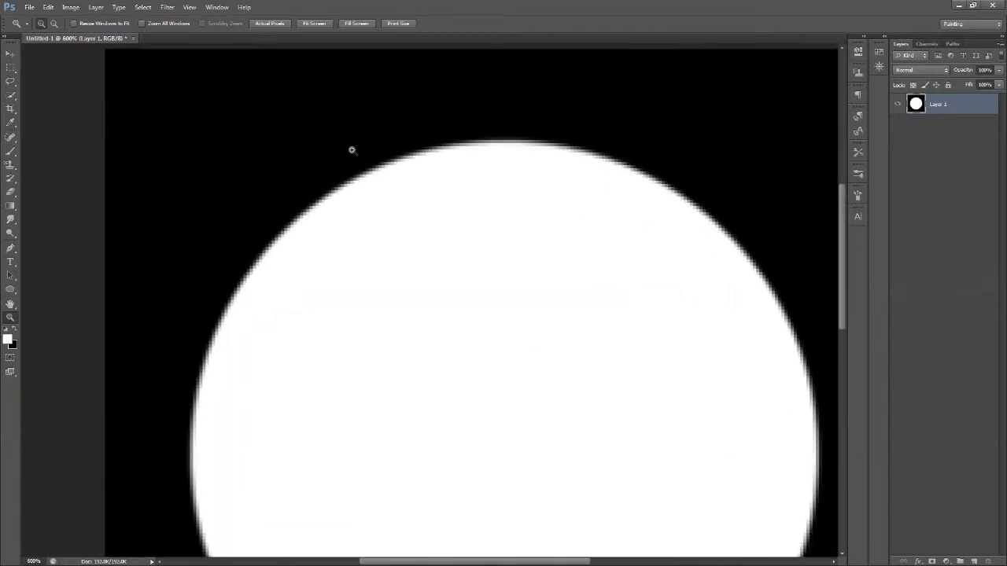
click(351, 149)
click(352, 150)
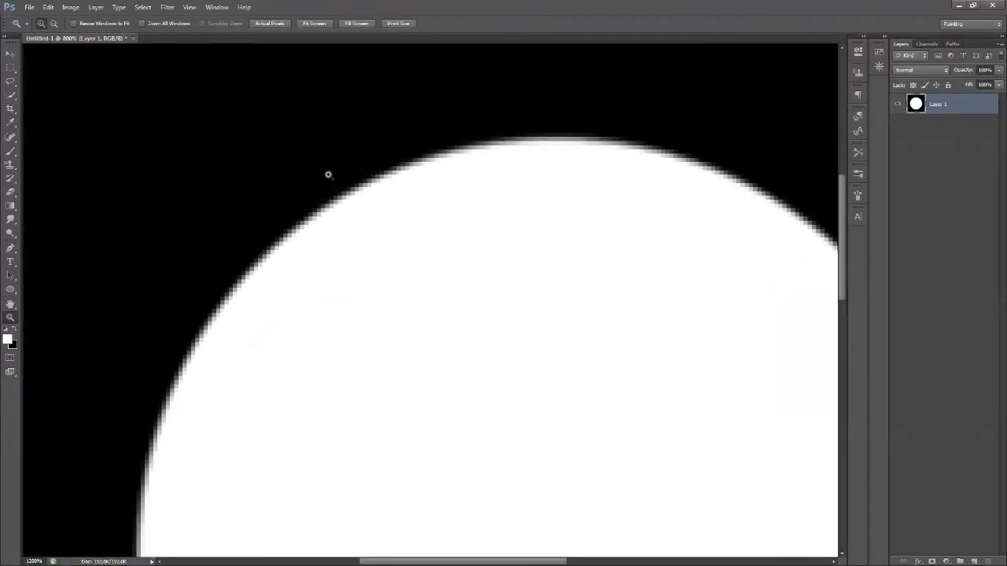
click(328, 172)
click(329, 177)
click(328, 177)
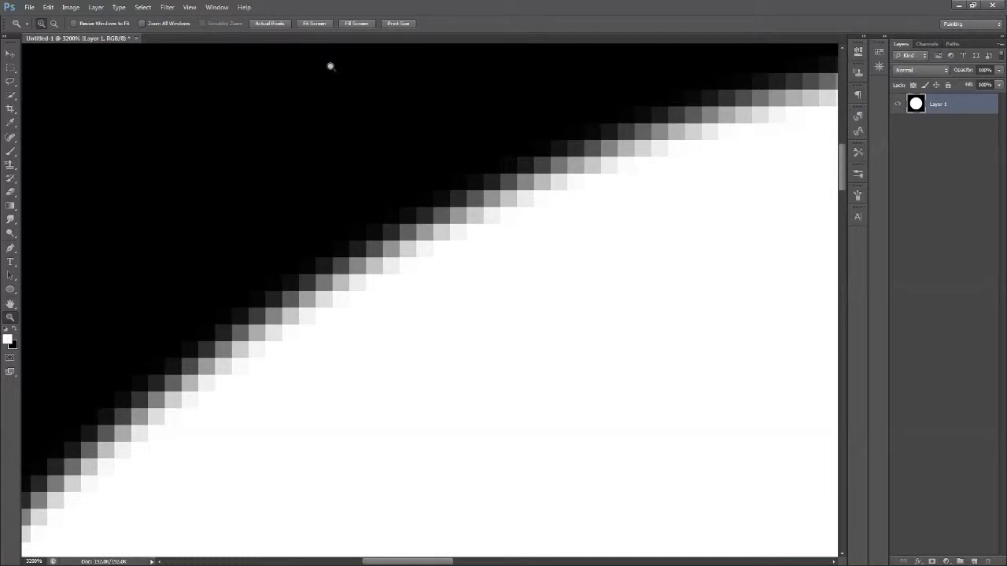
Close the circle image without saving it.
click(136, 38)
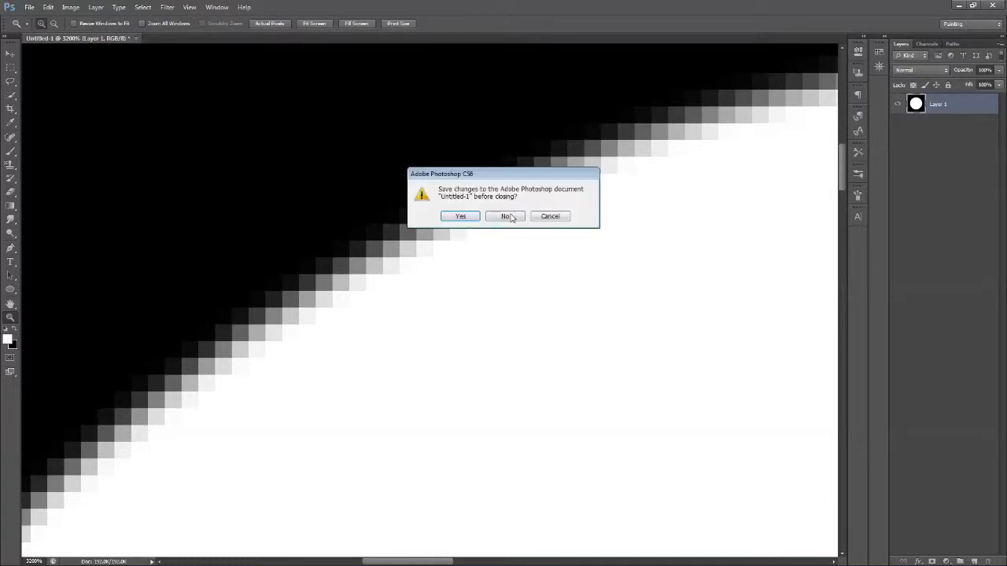
click(507, 216)
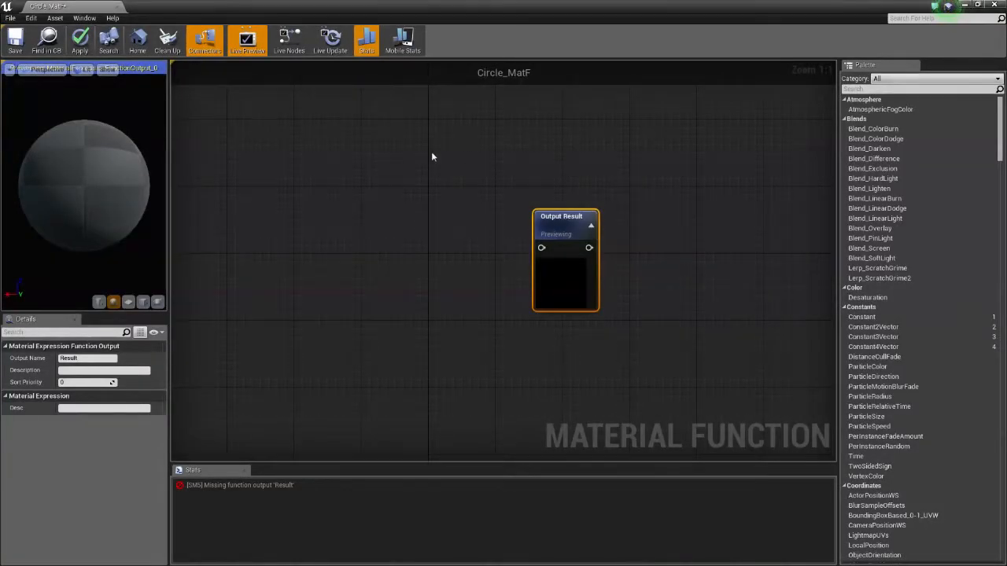
Switch back to Unreal Engine and add a FunctionInput node to the left of the Output Result node.
right_drag(356, 270, 360, 227)
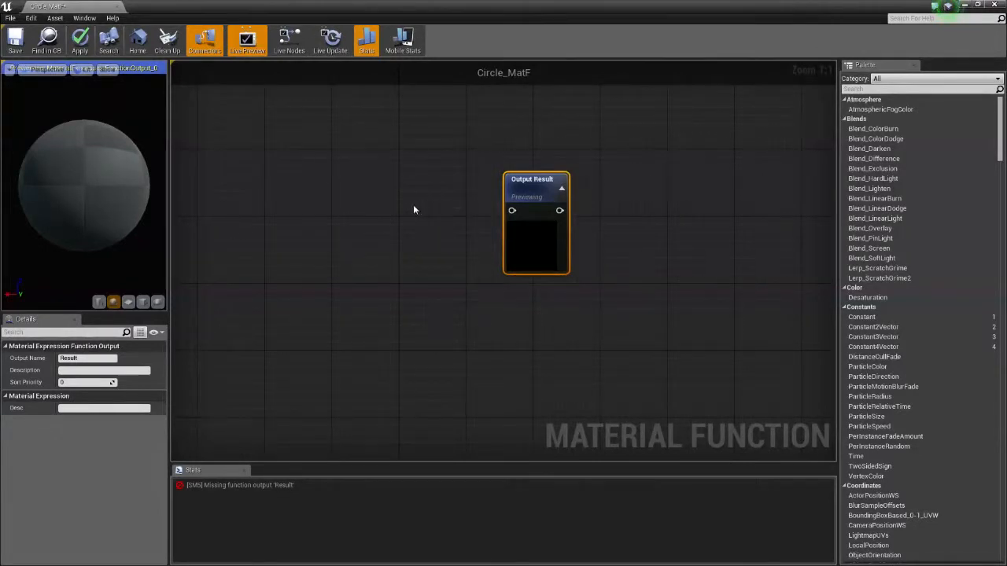
right_drag(404, 228, 362, 279)
scroll(420, 294, down, 3)
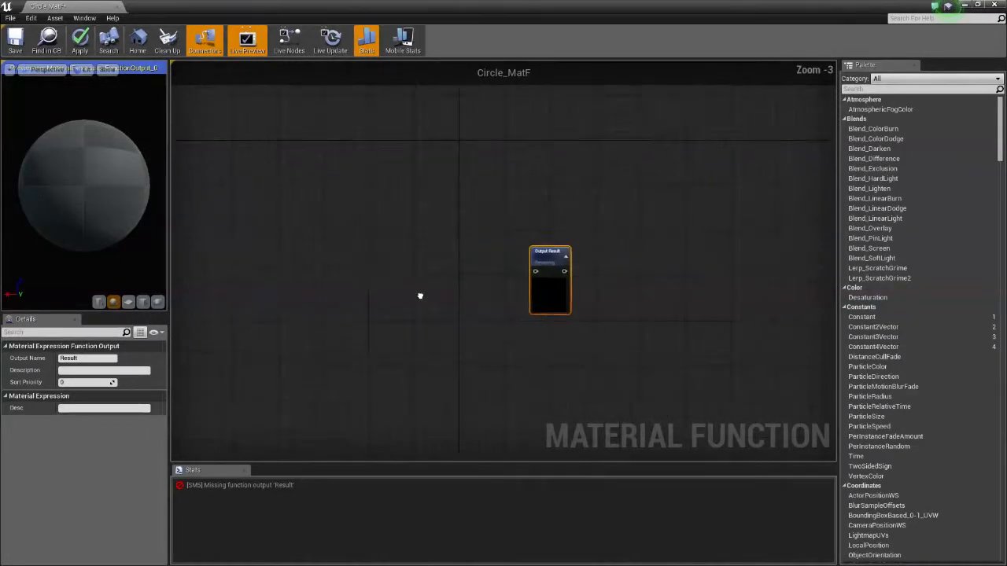
right_drag(420, 294, 468, 288)
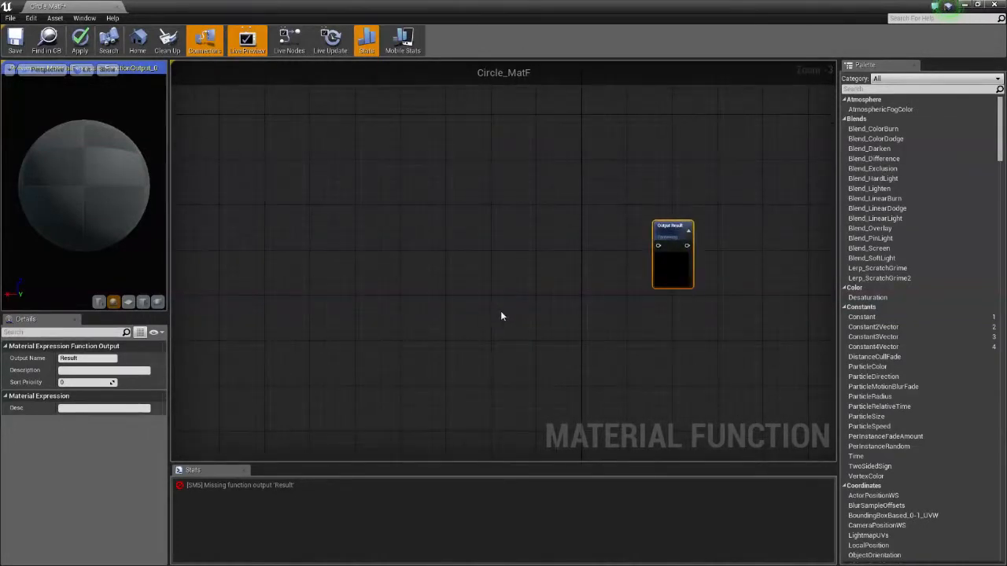
right_click(283, 212)
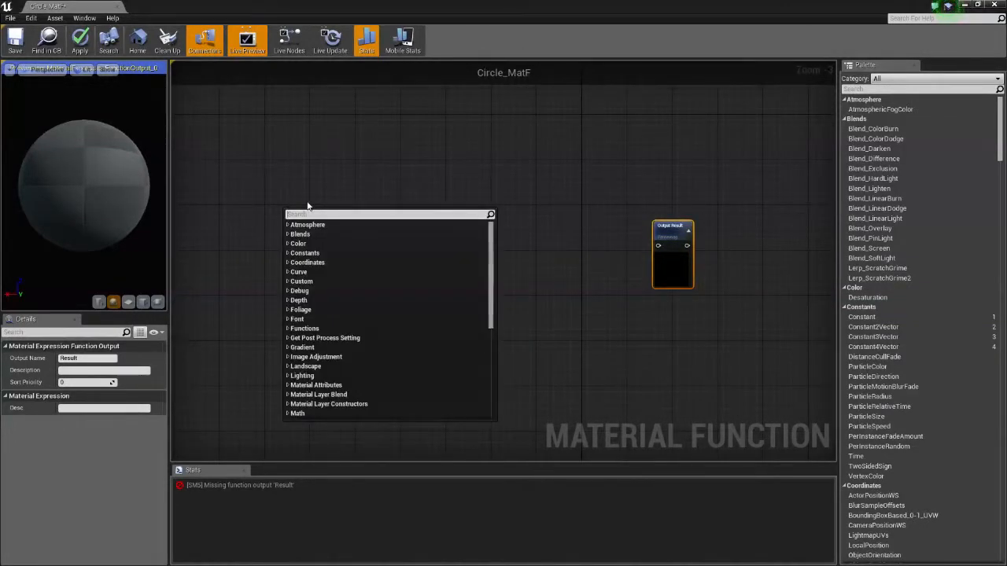
text(input)
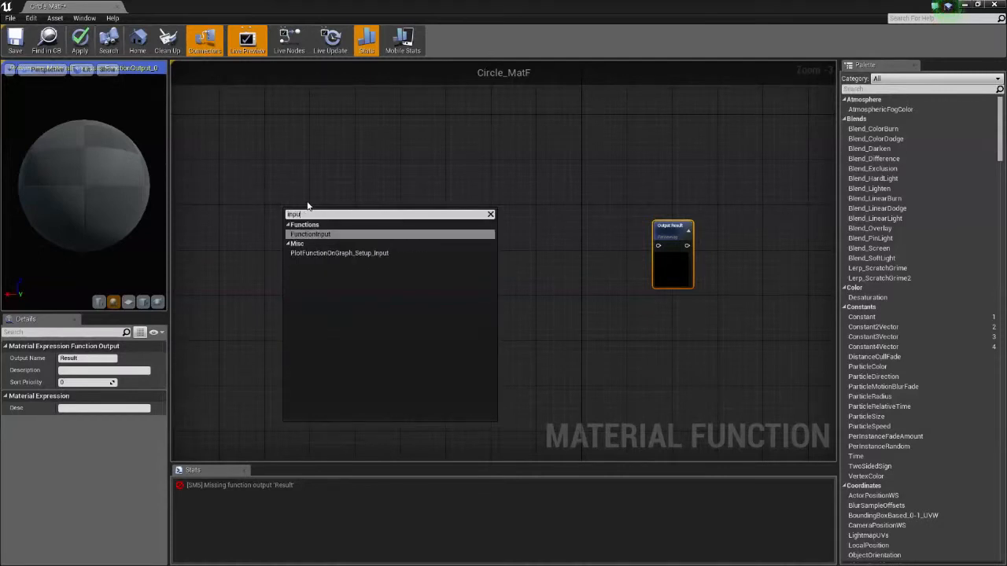
click(315, 234)
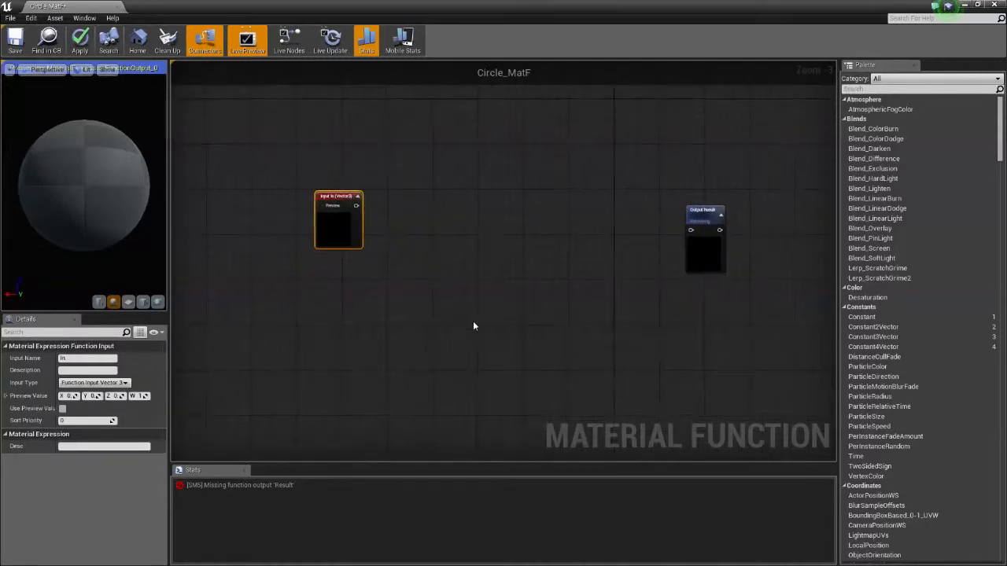
Set the new input node's type to Function Input Vector 2.
scroll(338, 199, up, 3)
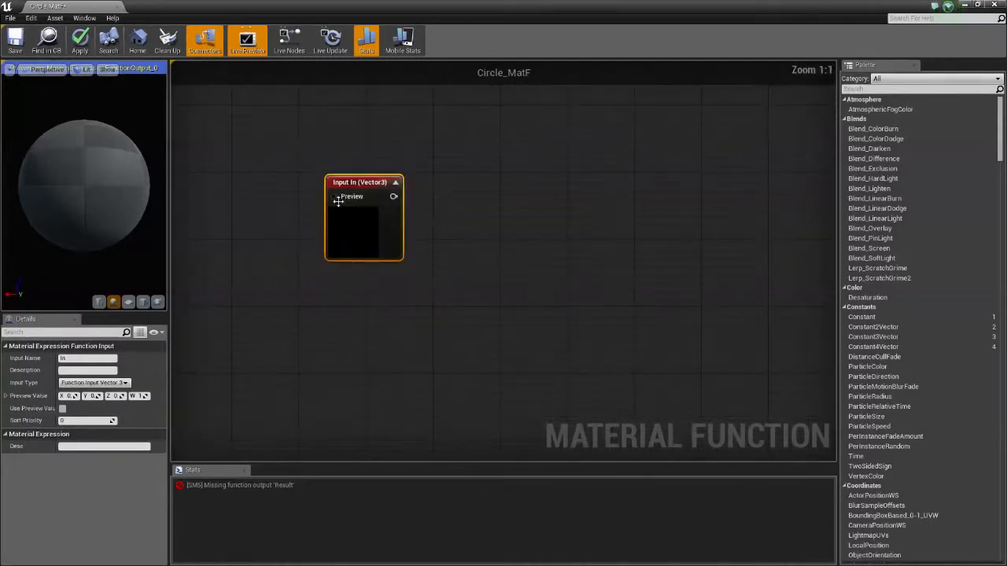
click(68, 383)
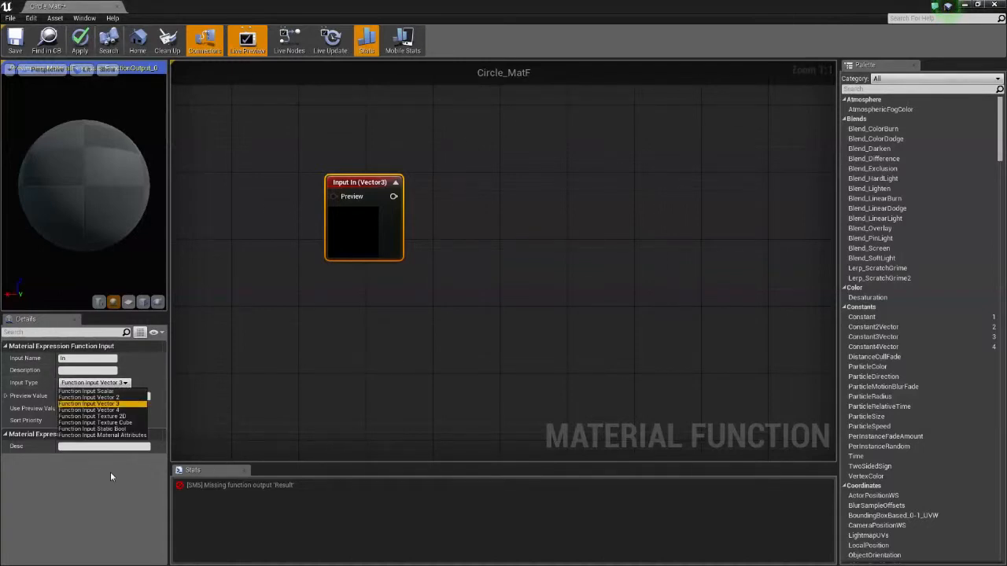
click(89, 398)
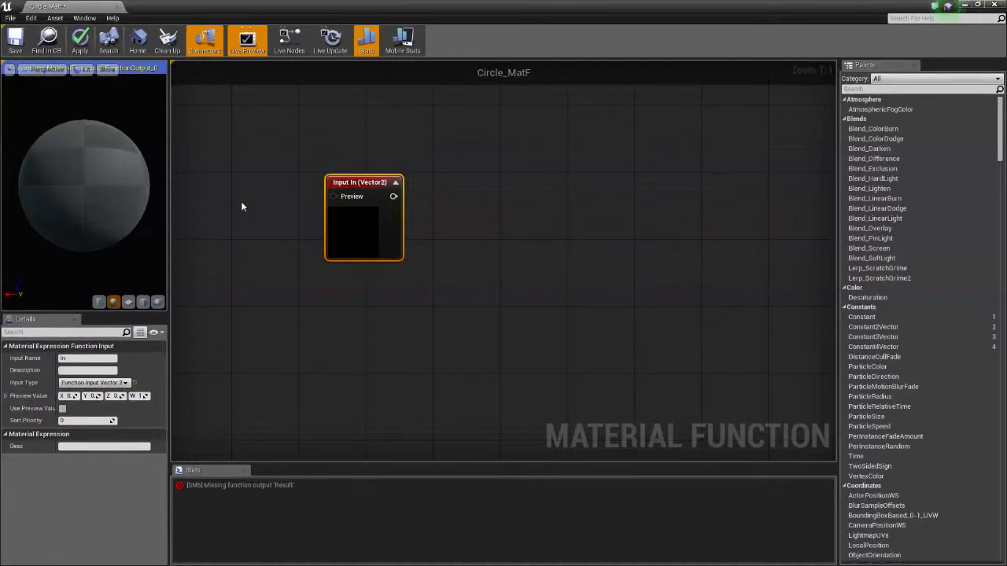
Add a TextureCoordinate node just left of the Vector2 input node and connect its output to the Preview pin.
right_drag(256, 181, 499, 128)
right_click(349, 177)
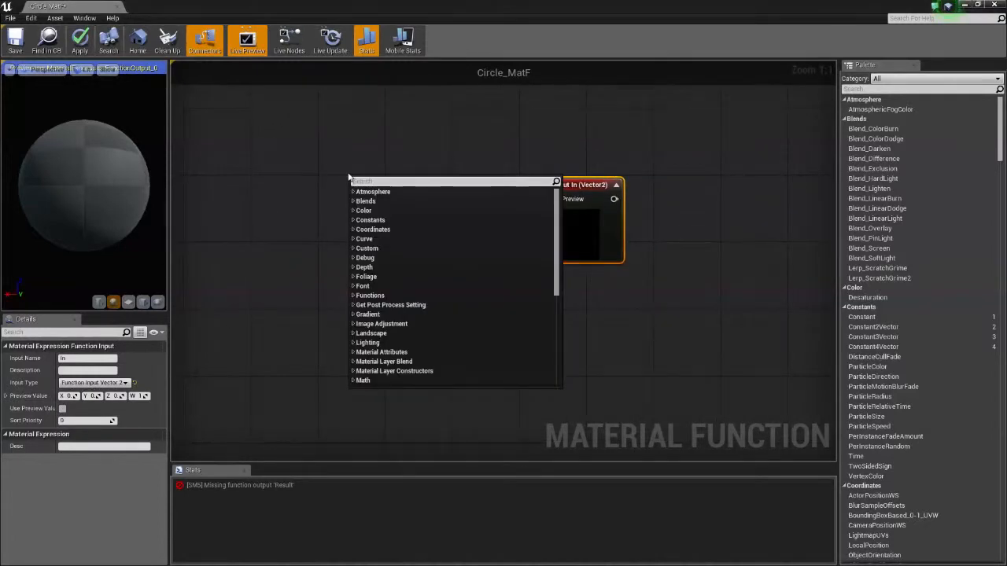
text(texture)
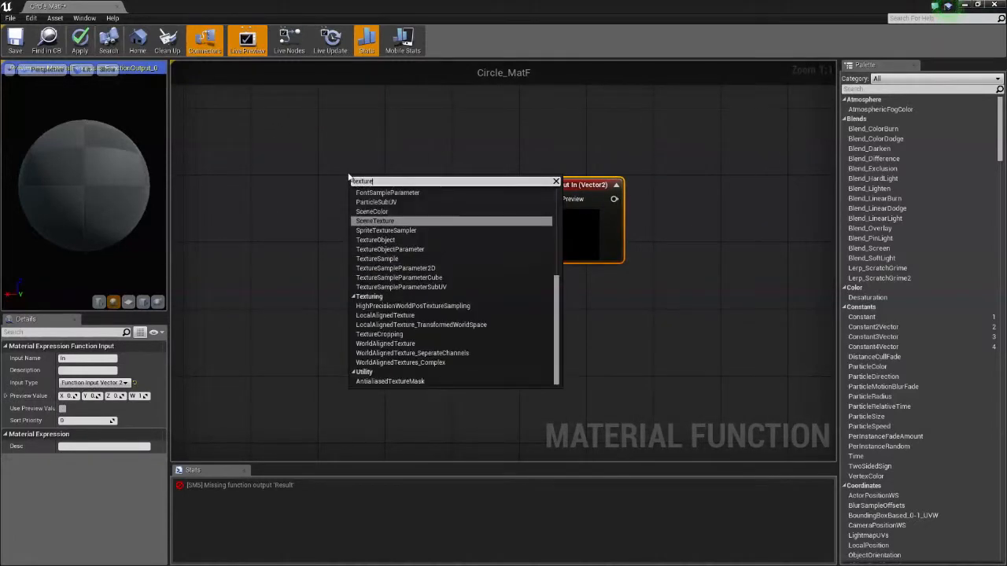
text(coo)
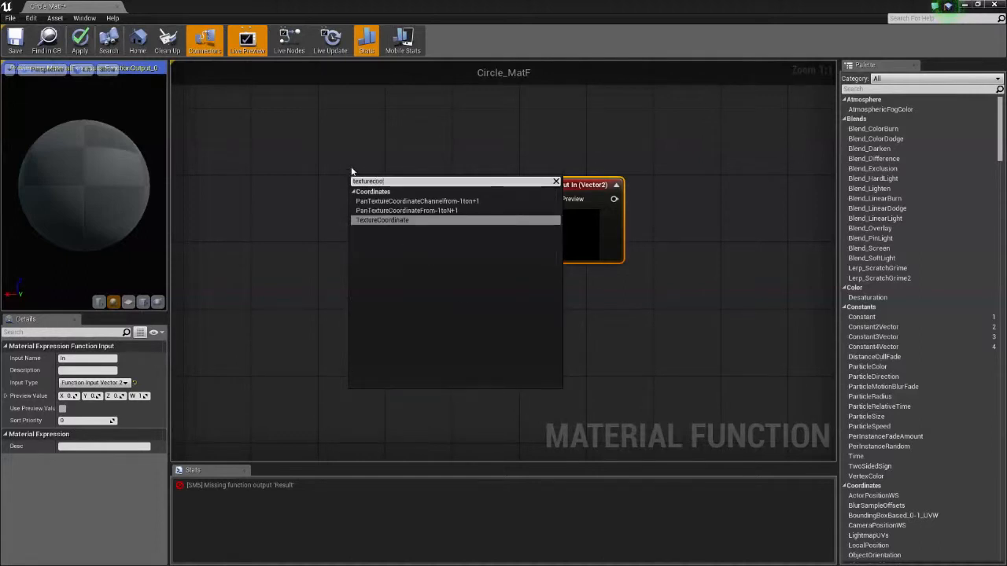
click(428, 221)
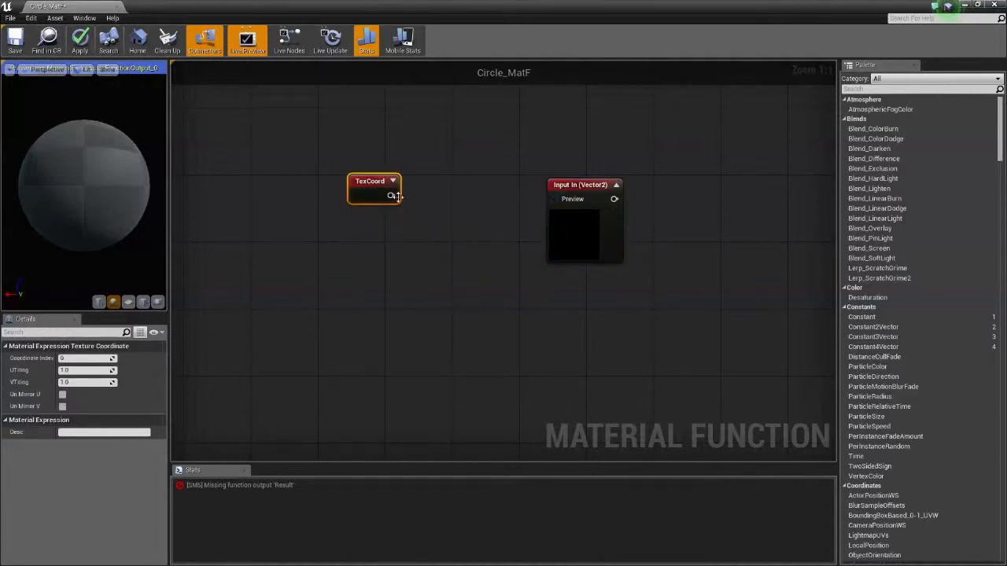
drag(393, 196, 553, 199)
right_drag(485, 270, 371, 286)
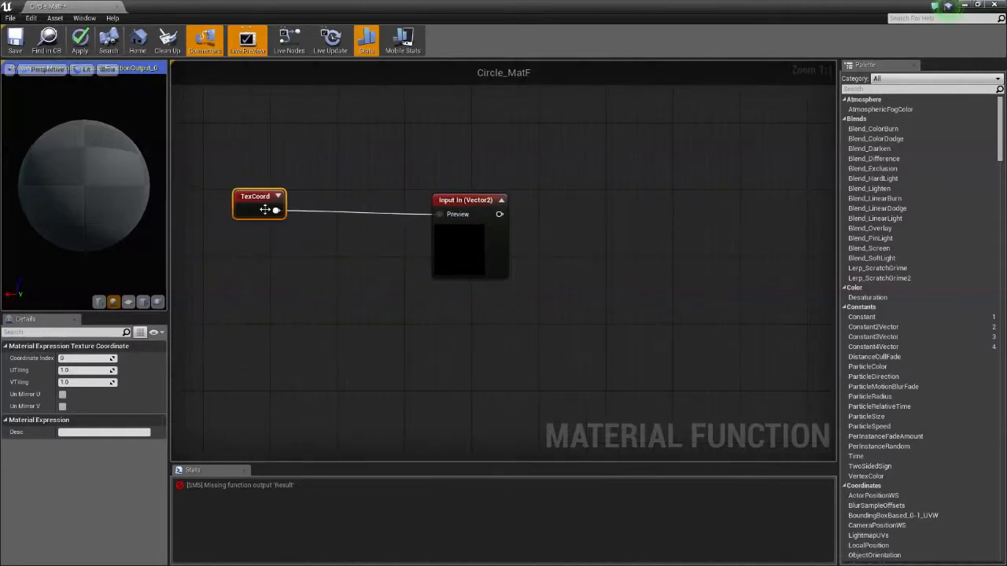
drag(265, 209, 369, 210)
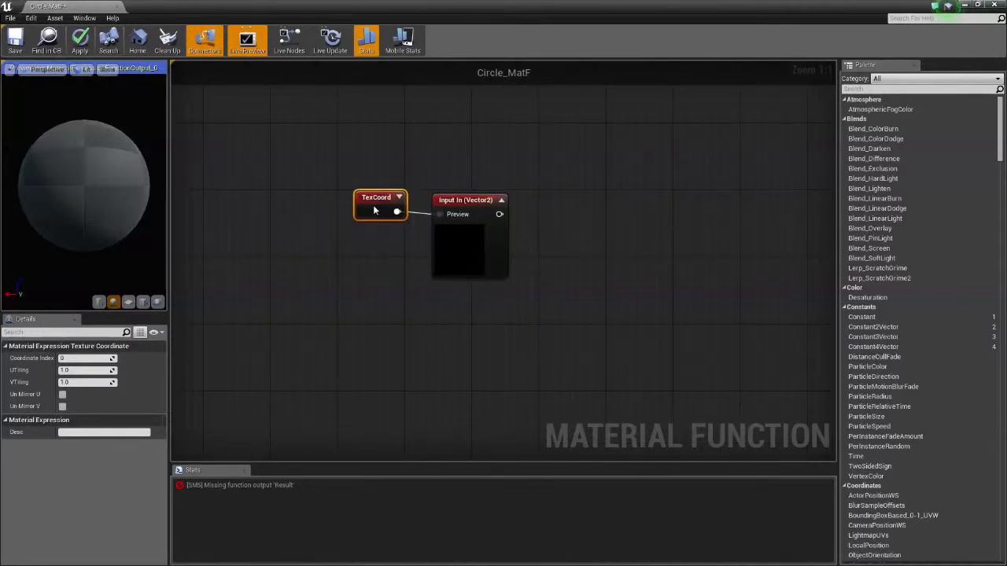
Connect the Vector2 input node's output to the Output Result node and apply the changes.
click(451, 237)
scroll(436, 280, down, 2)
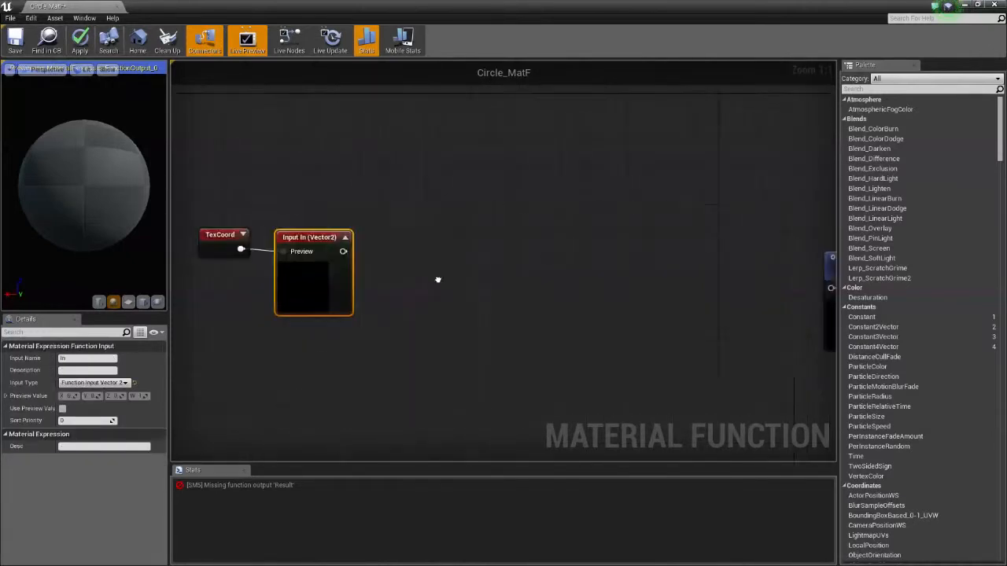
drag(716, 285, 346, 264)
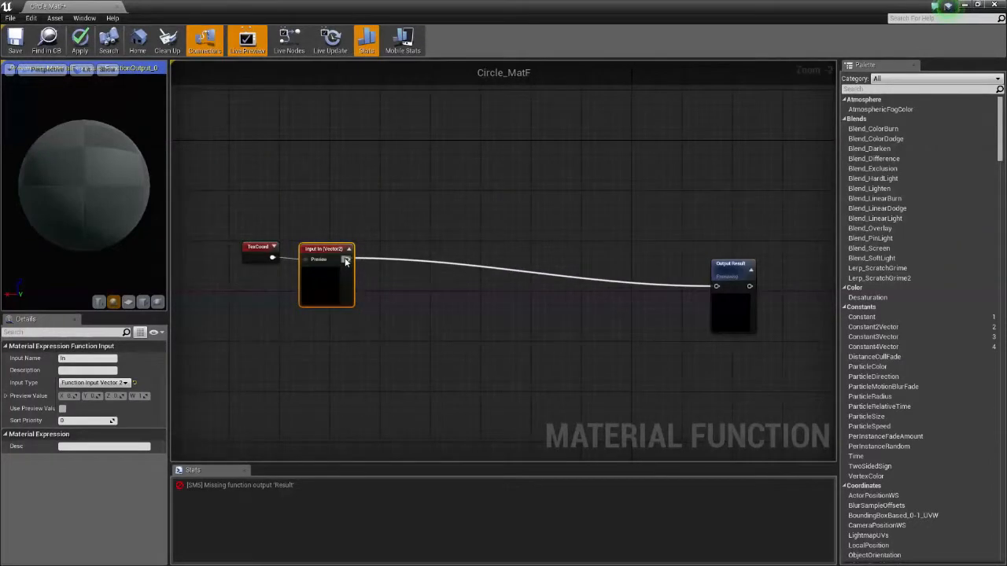
click(355, 303)
click(80, 40)
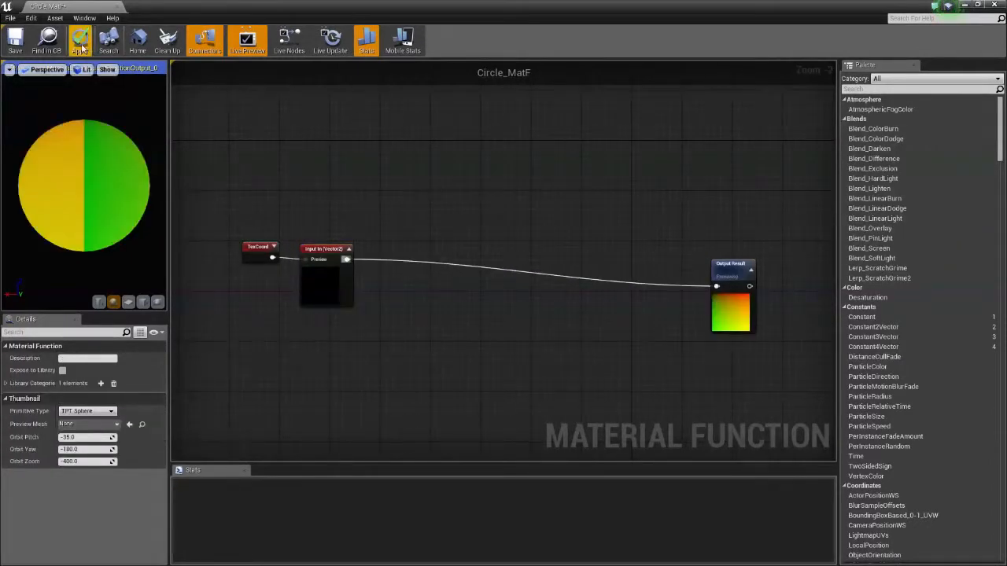
Switch the preview mesh to a cube and orbit it to examine the texture-coordinate gradient on its faces.
click(143, 303)
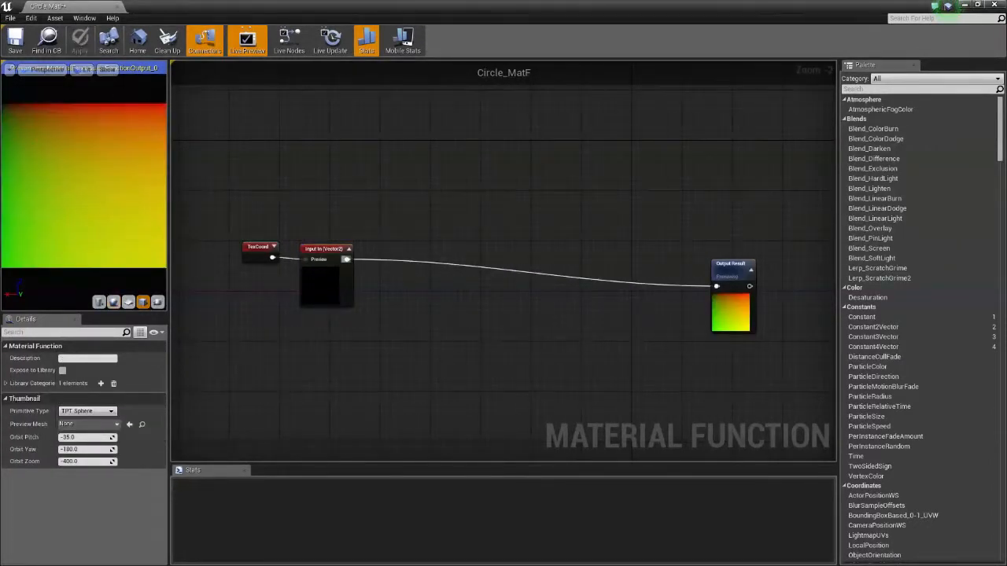
scroll(87, 196, down, 4)
mouse_move(87, 196)
mouse_down()
mouse_move(87, 225)
mouse_move(82, 188)
mouse_move(85, 201)
mouse_up()
scroll(99, 182, down, 4)
right_drag(401, 195, 556, 182)
scroll(500, 250, up, 2)
right_drag(500, 251, 389, 243)
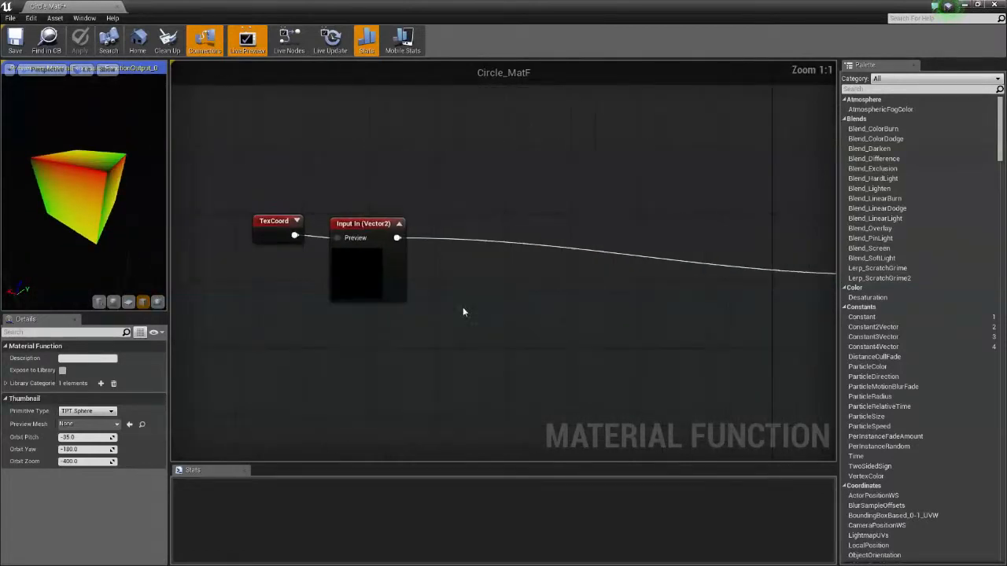
drag(132, 198, 151, 175)
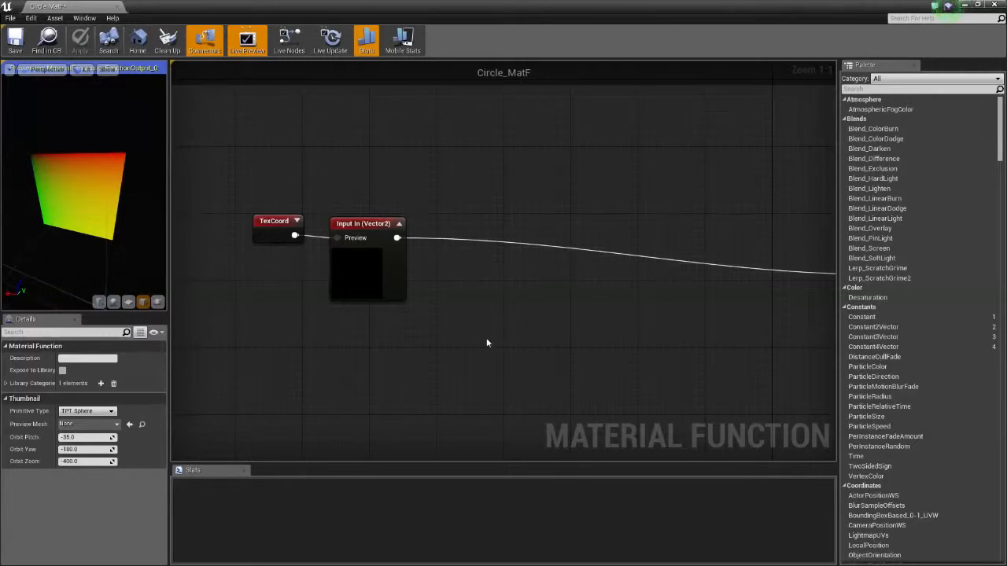
mouse_move(486, 341)
right_down()
mouse_move(503, 362)
mouse_move(503, 344)
right_up()
drag(11, 139, 34, 141)
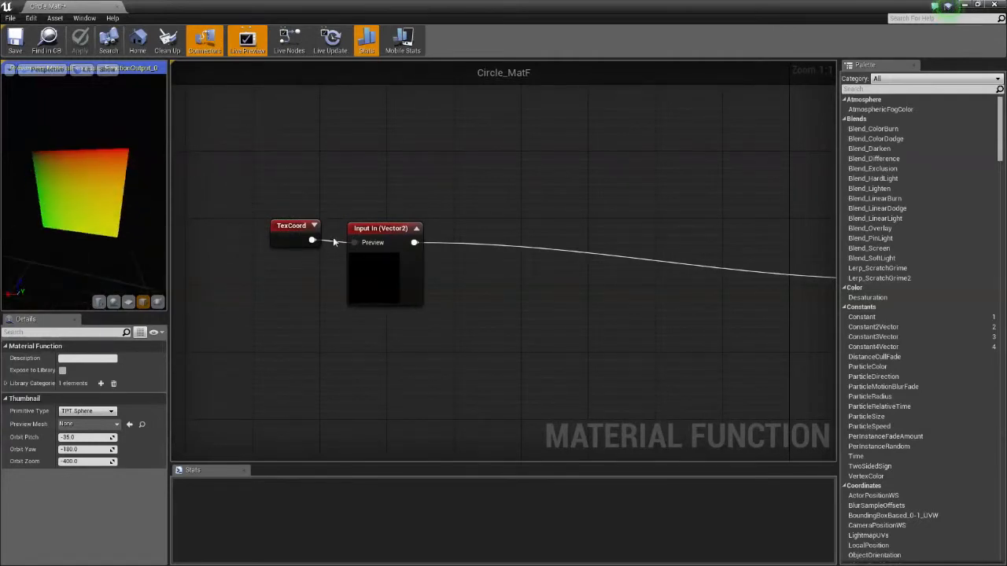
right_drag(500, 274, 430, 230)
scroll(430, 230, down, 4)
right_drag(559, 214, 636, 237)
scroll(530, 170, up, 1)
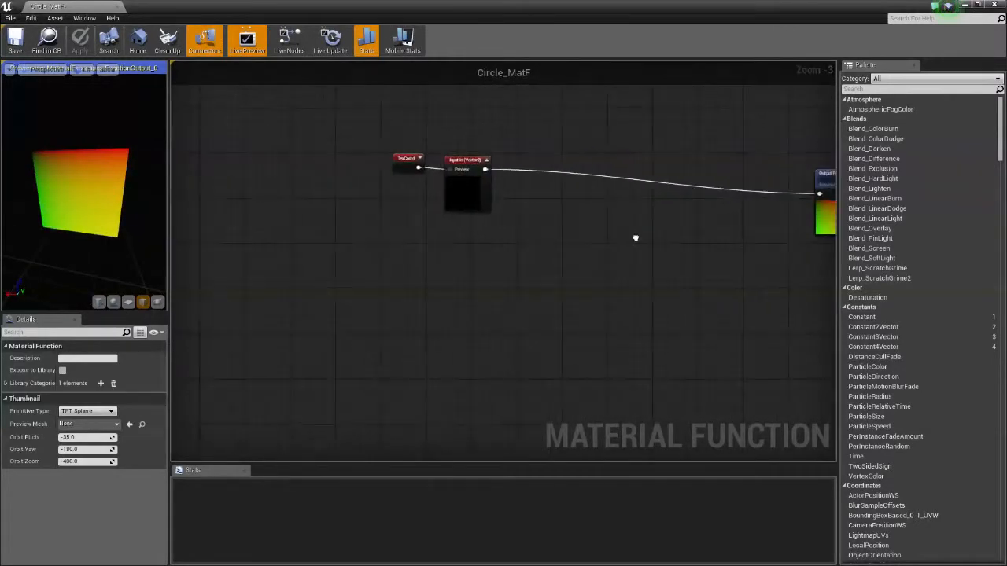
right_drag(525, 237, 562, 220)
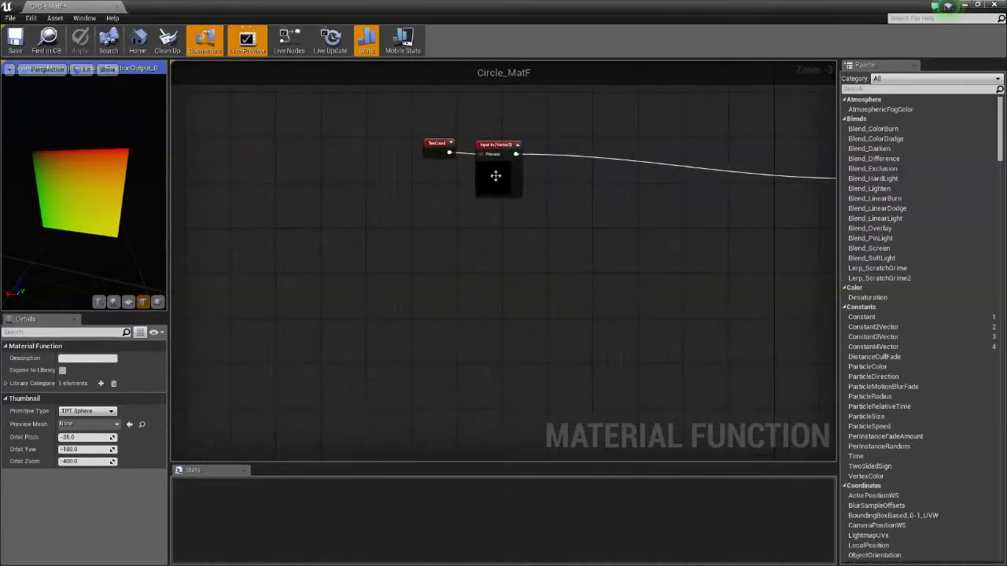
scroll(496, 176, up, 3)
right_drag(496, 177, 530, 186)
right_drag(634, 248, 530, 254)
scroll(227, 220, down, 5)
scroll(228, 221, up, 5)
scroll(438, 239, down, 3)
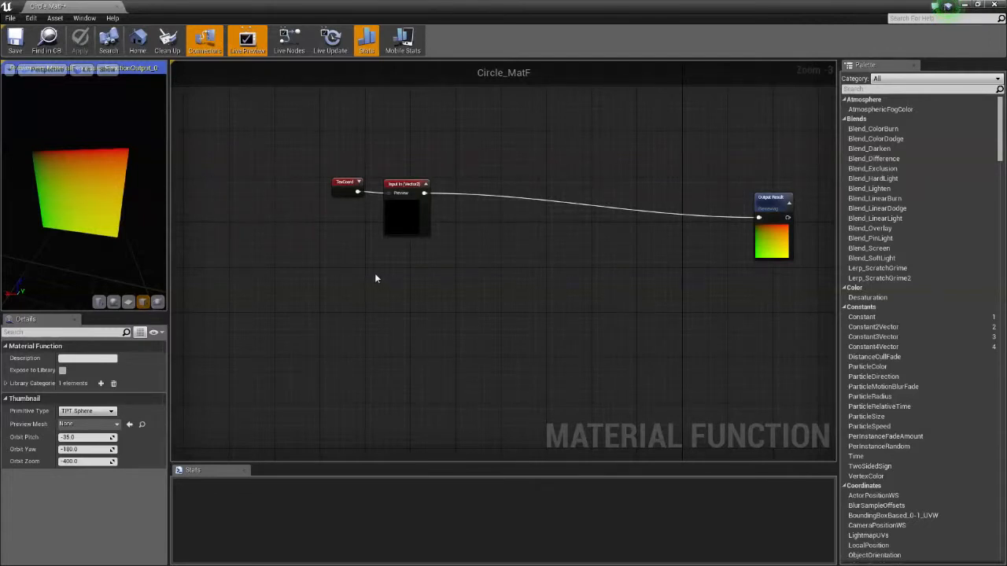
Duplicate the Vector2 input node and place the copy directly below the original.
scroll(394, 265, up, 3)
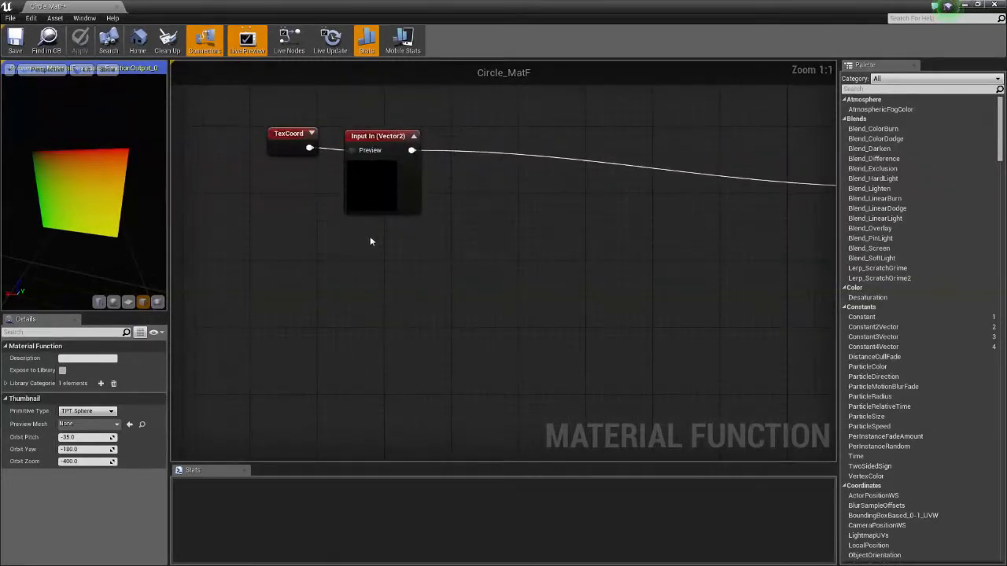
click(391, 180)
key(ctrl+w)
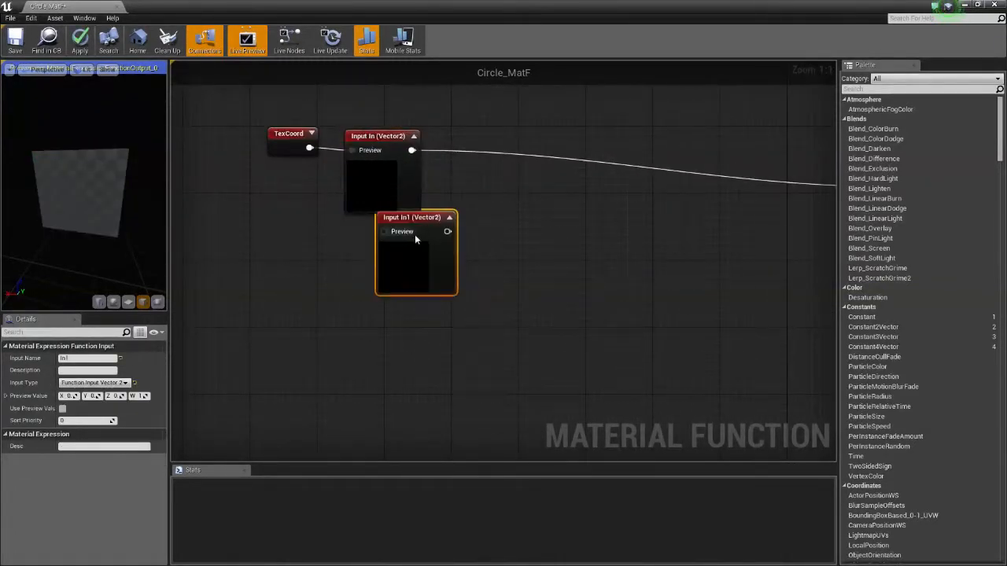
drag(421, 267, 386, 285)
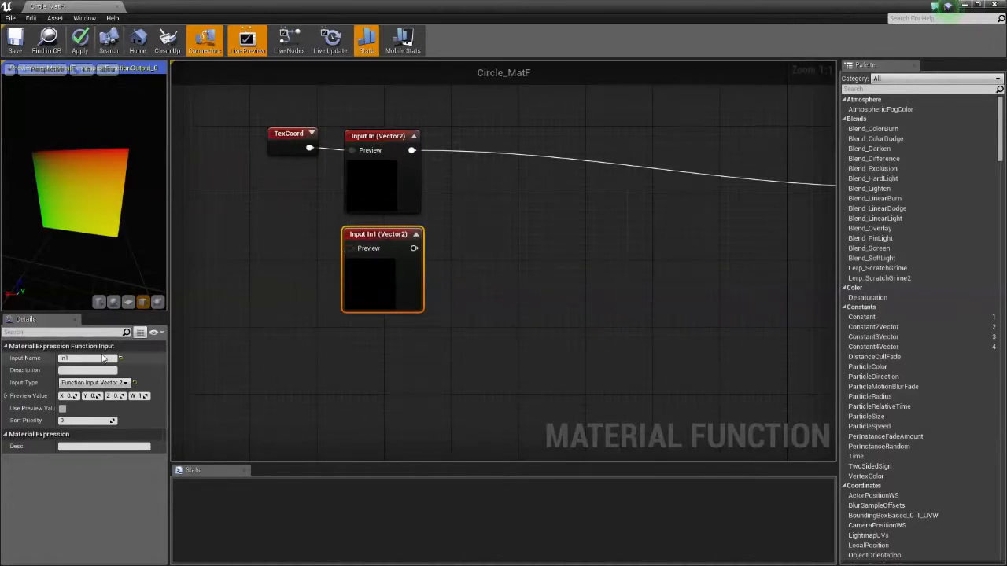
Set the duplicated input's type to Function Input Scalar and name it Radius.
click(118, 382)
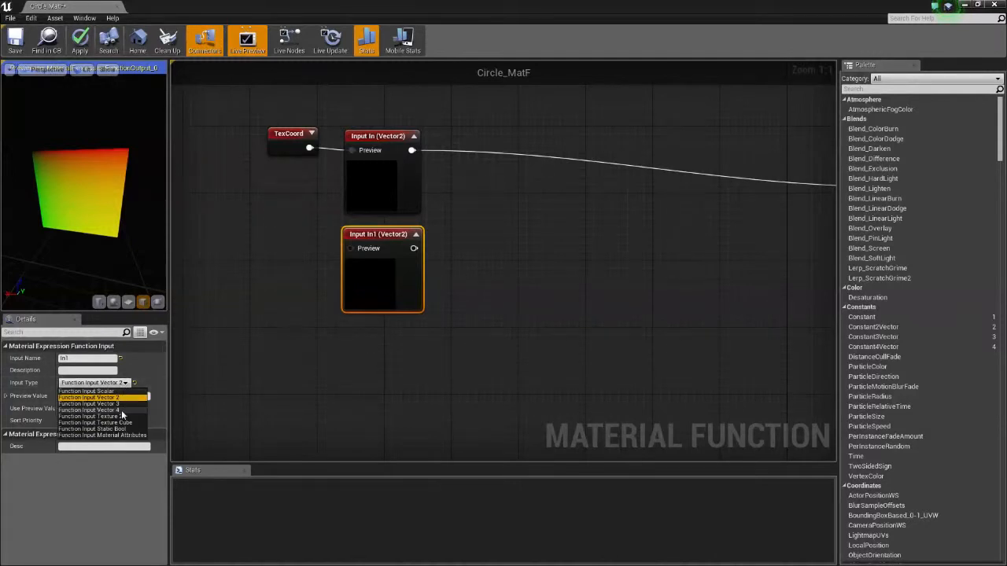
click(86, 391)
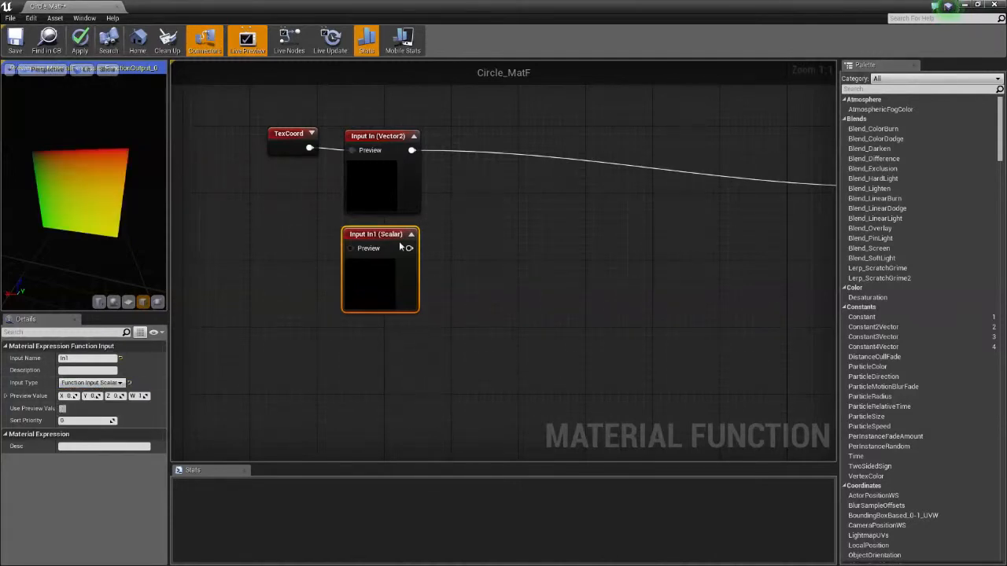
click(78, 360)
text(Radius)
key(Return)
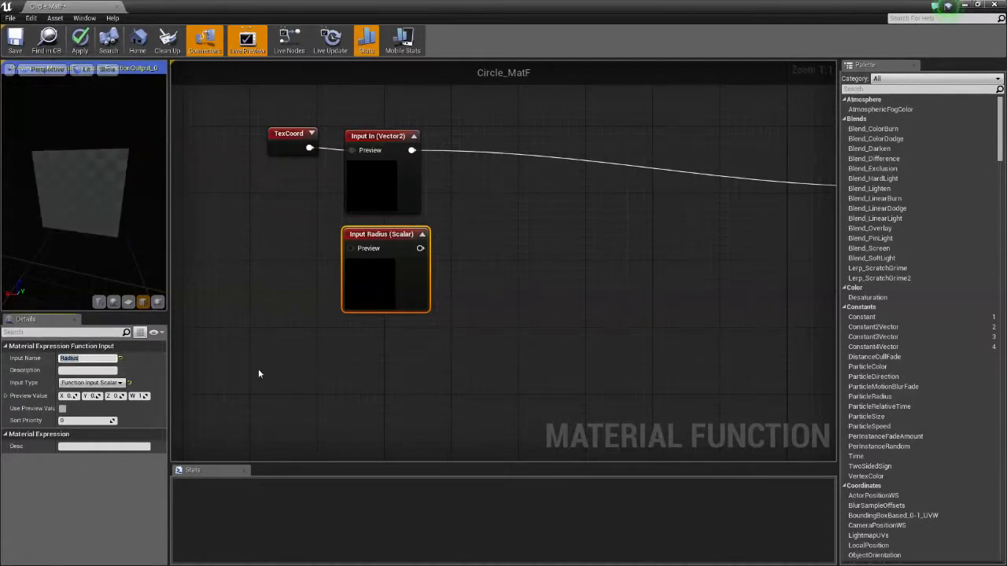
Rename the Vector2 input connected to TexCoord as Coordinates.
click(381, 139)
click(75, 358)
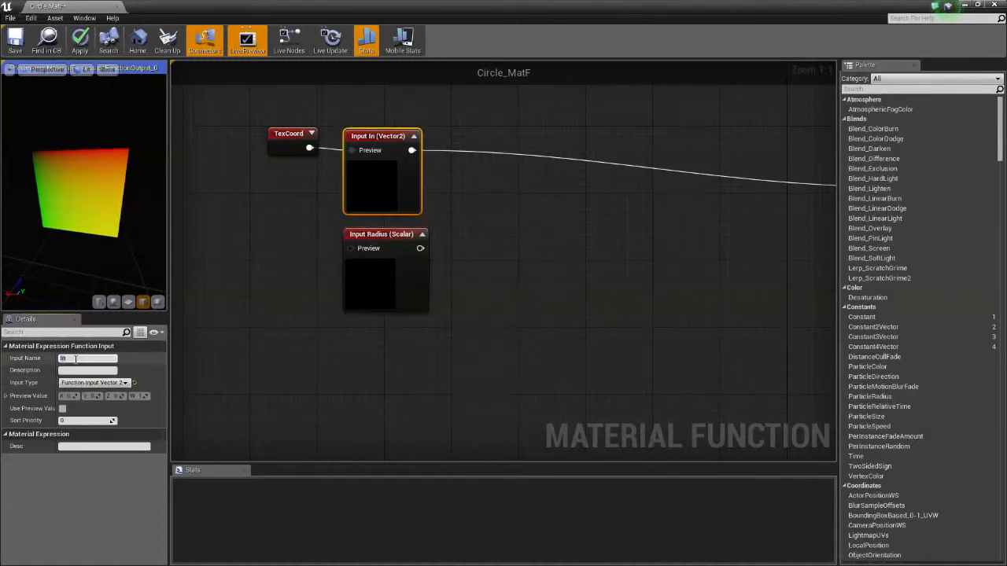
text(Uoordinates)
key(Return)
click(273, 232)
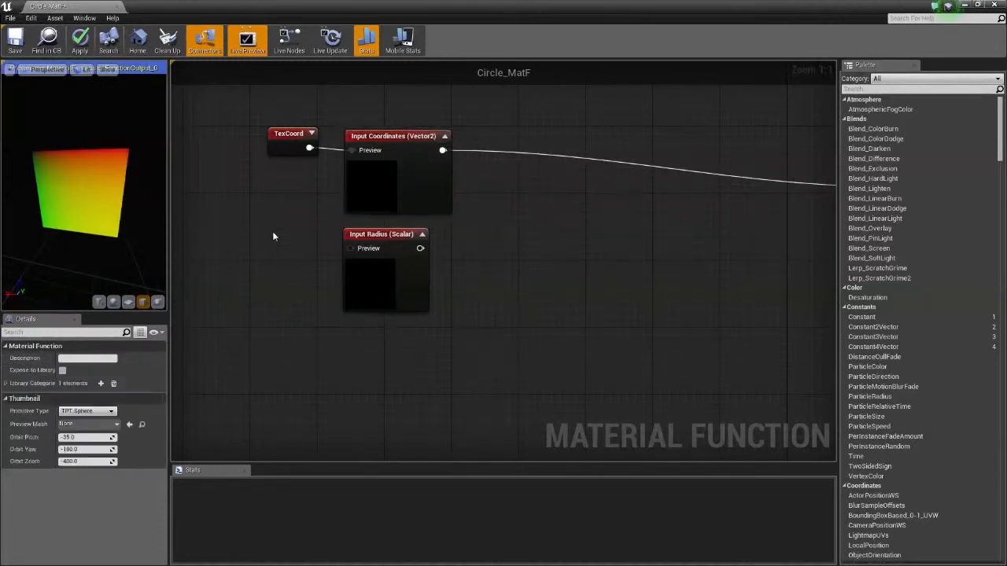
Duplicate the Radius input node and place the copy directly beneath it.
right_drag(537, 271, 531, 251)
scroll(420, 275, down, 4)
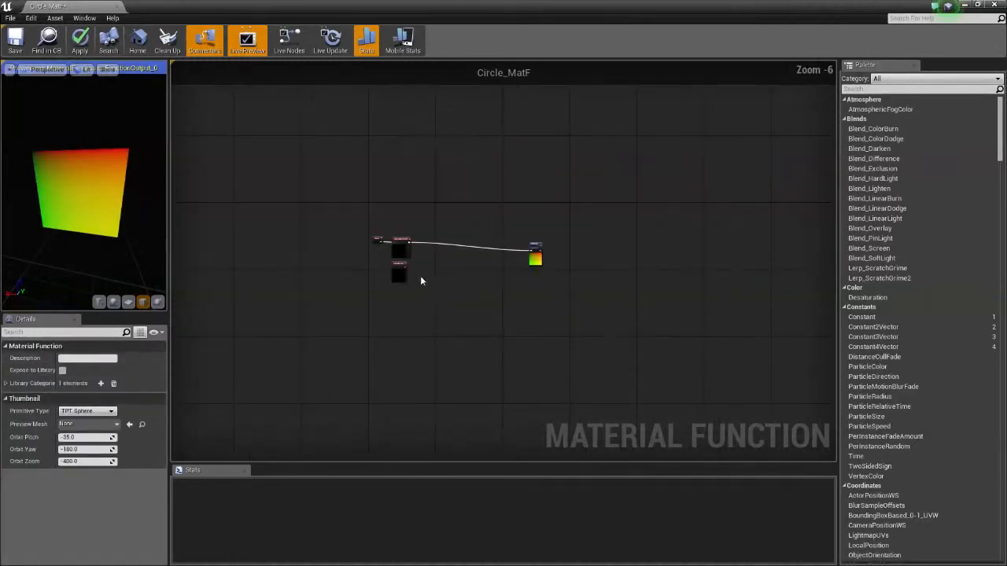
scroll(382, 292, up, 2)
right_drag(382, 292, 404, 292)
click(422, 240)
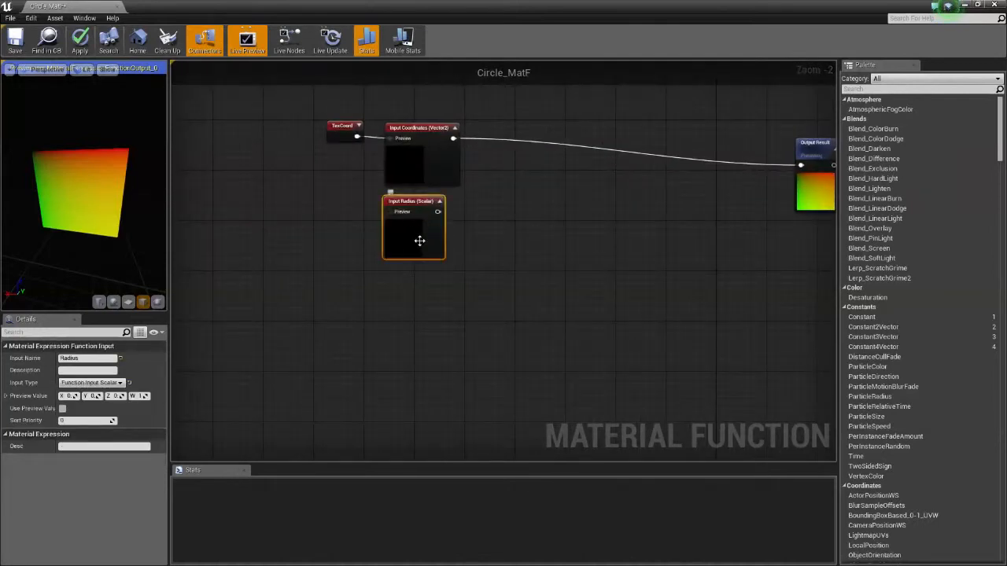
key(ctrl+w)
drag(458, 245, 419, 271)
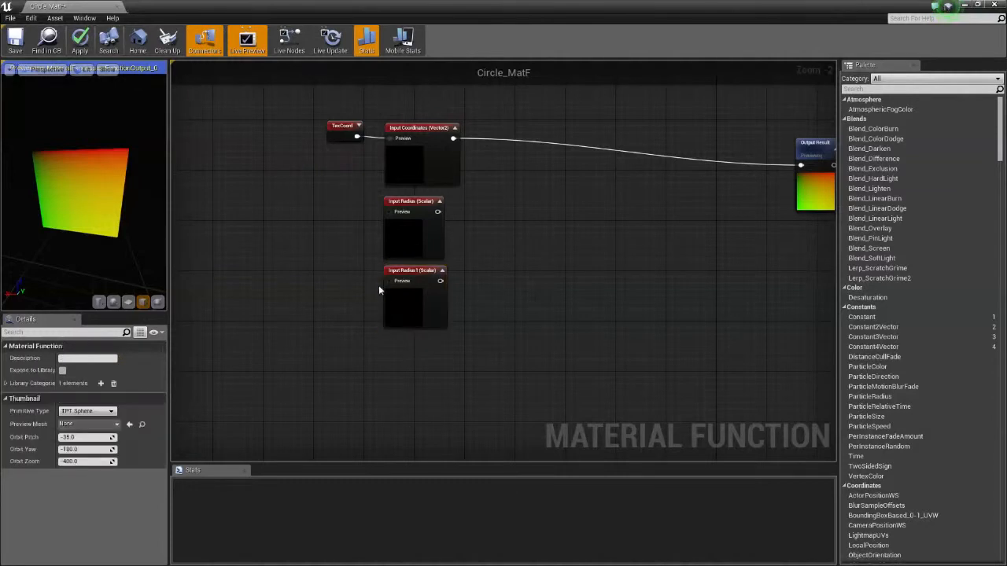
Name the copied Radius input Origin and set its type to Function Input Vector 2.
scroll(379, 285, up, 2)
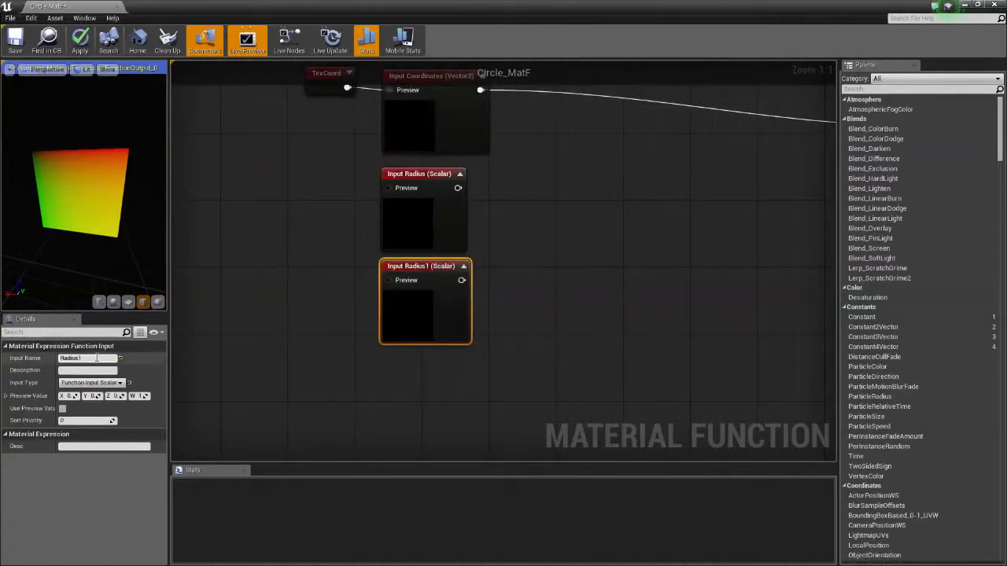
click(98, 357)
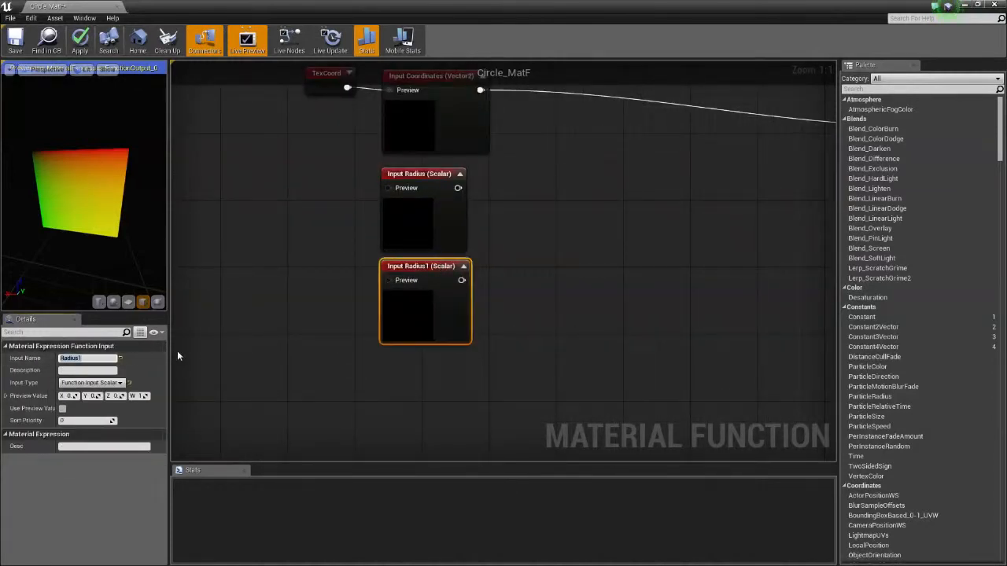
text(Poin)
key(BackSpace)
key(BackSpace)
key(BackSpace)
text(rig)
click(118, 383)
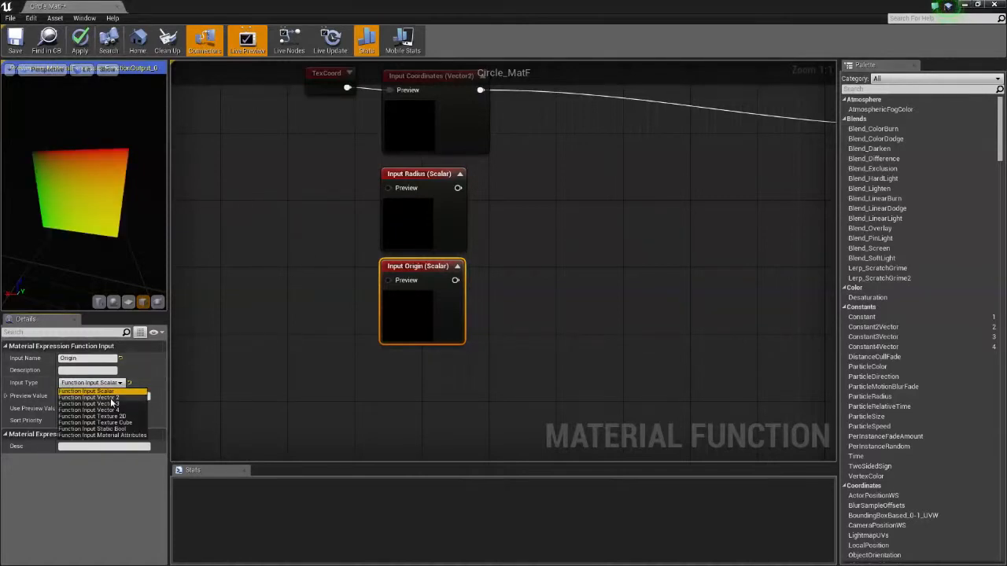
click(111, 398)
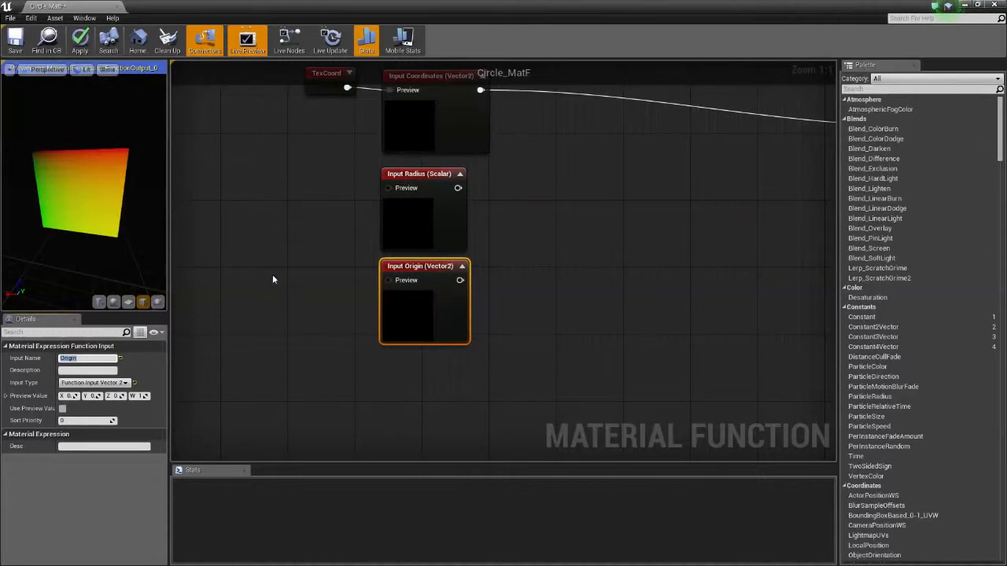
click(587, 218)
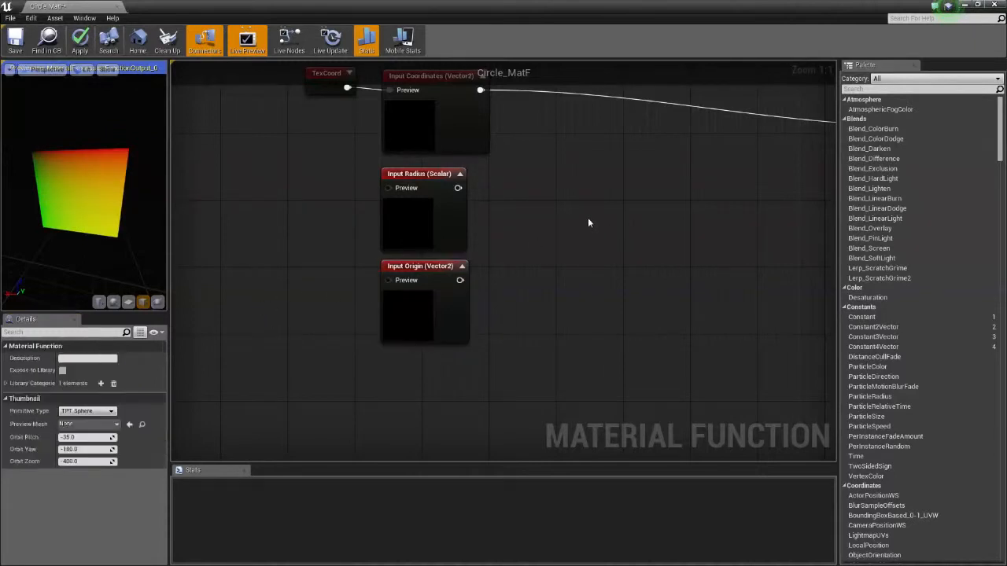
Set the Origin input's preview value to 0.5 for both X and Y.
scroll(540, 201, down, 2)
scroll(456, 260, down, 2)
right_drag(514, 248, 414, 238)
scroll(410, 254, up, 2)
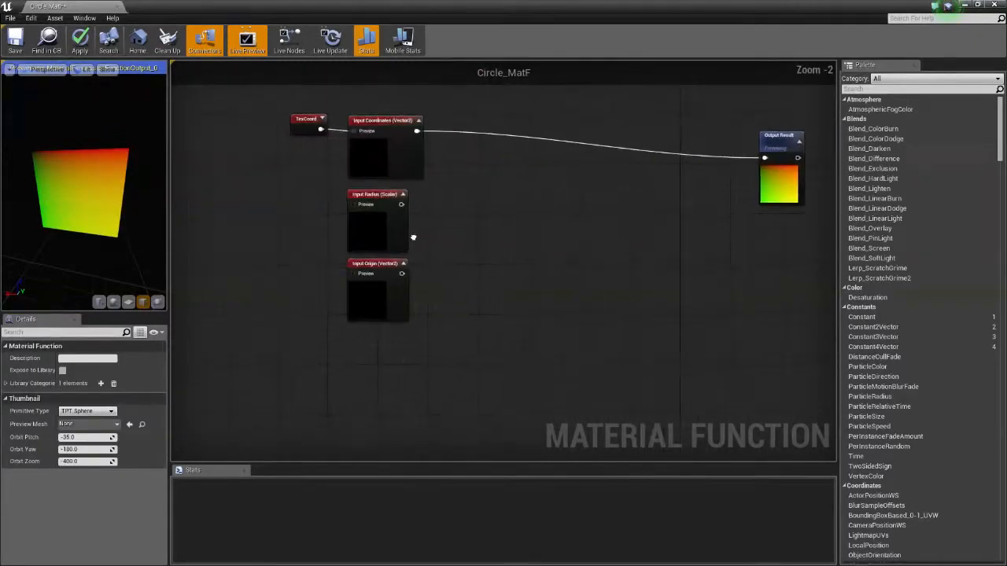
scroll(352, 277, up, 2)
click(378, 277)
click(563, 237)
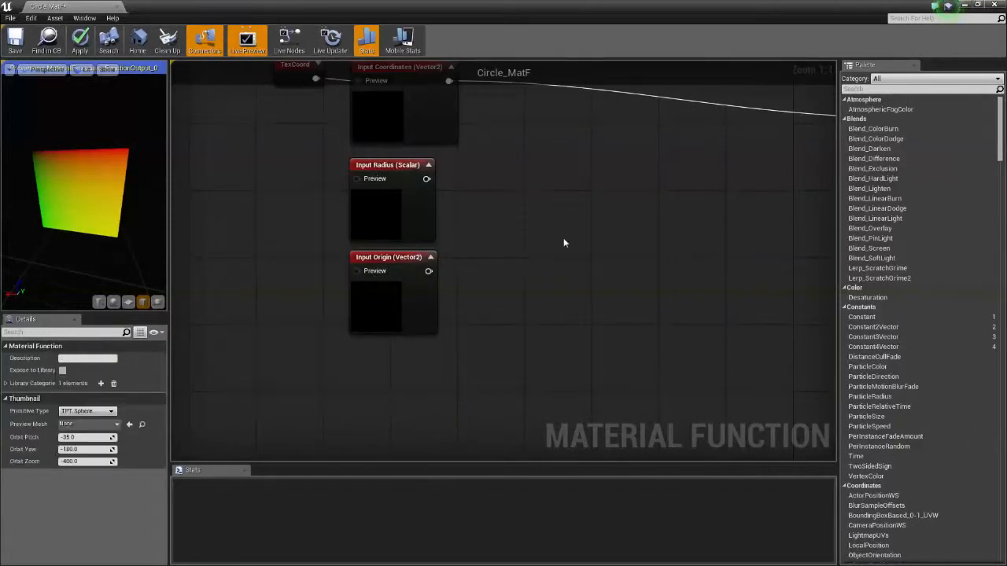
scroll(538, 238, down, 1)
scroll(359, 275, up, 1)
click(382, 284)
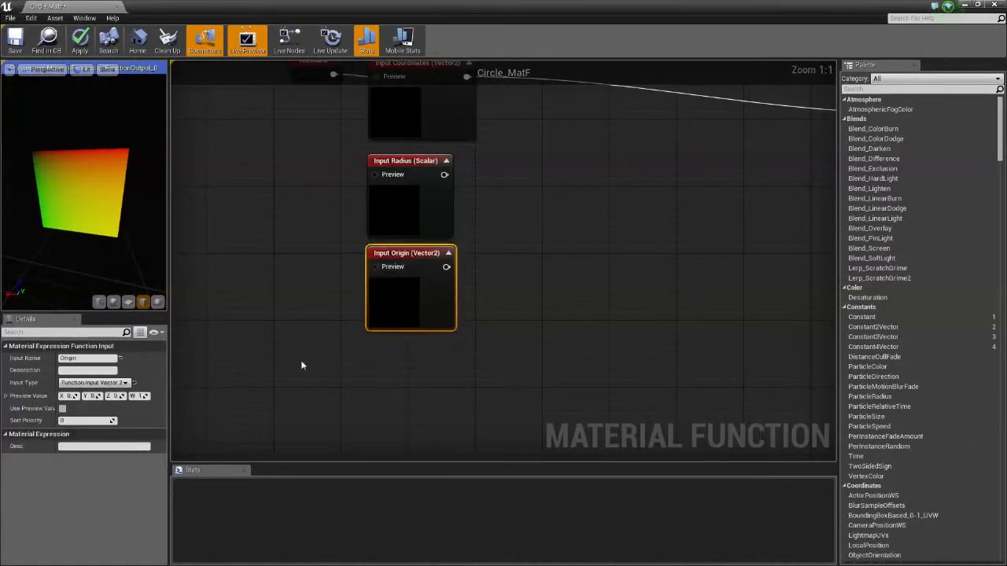
click(69, 395)
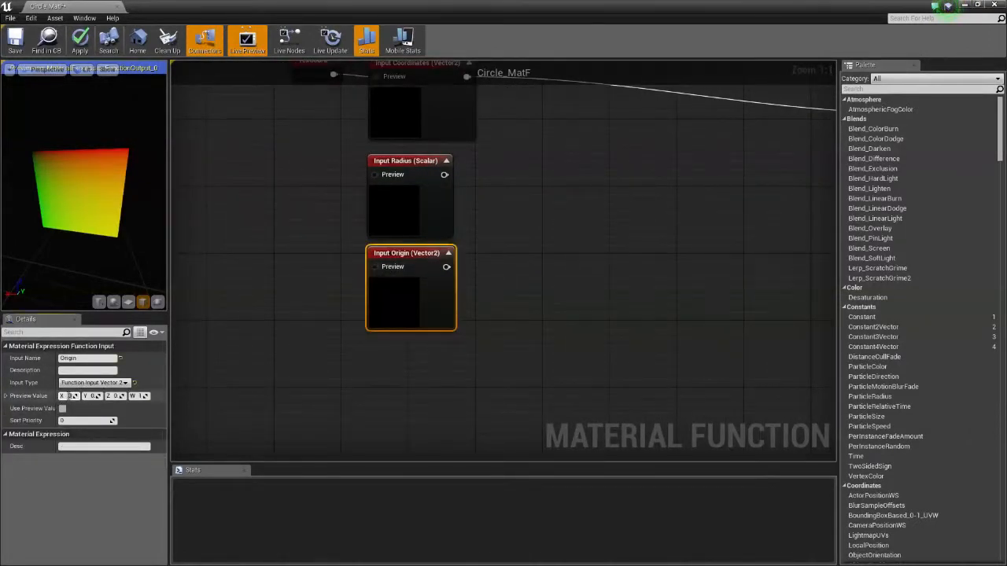
drag(70, 397, 64, 395)
text(.5)
key(Tab)
text(.5)
click(504, 264)
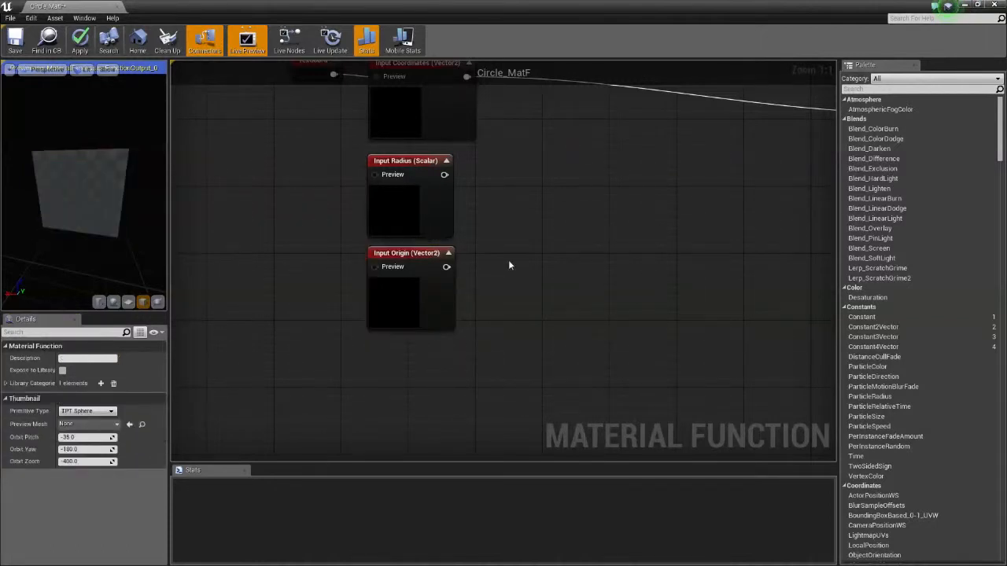
Set the Radius input's preview value X to 0.5.
right_drag(508, 264, 483, 304)
scroll(421, 258, down, 1)
scroll(398, 243, up, 1)
click(390, 239)
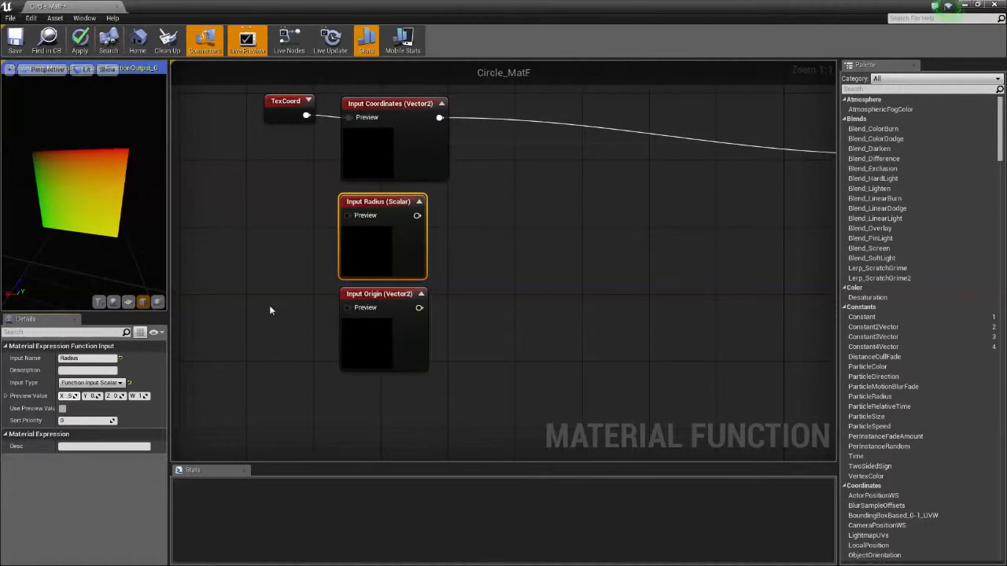
click(579, 229)
Move the Output Result node farther away from the input nodes to make room in the graph.
scroll(556, 248, down, 3)
right_drag(556, 248, 456, 266)
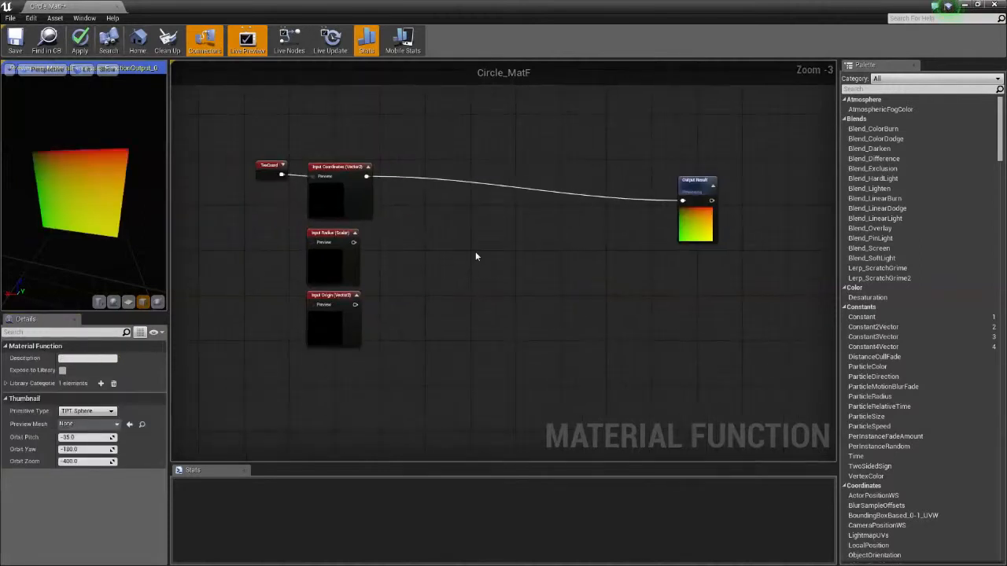
right_drag(643, 238, 541, 242)
drag(601, 188, 675, 174)
click(554, 254)
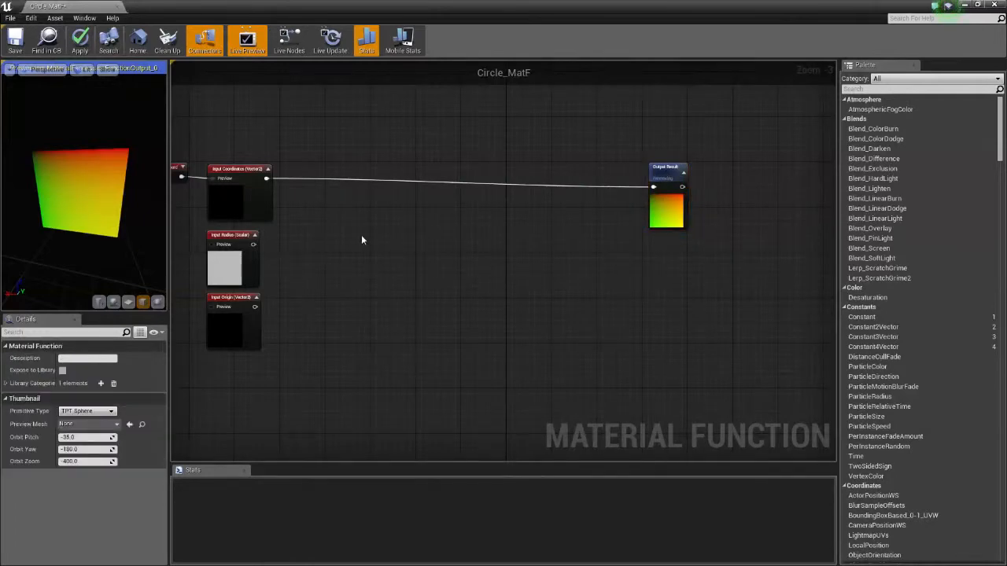
right_drag(361, 234, 404, 240)
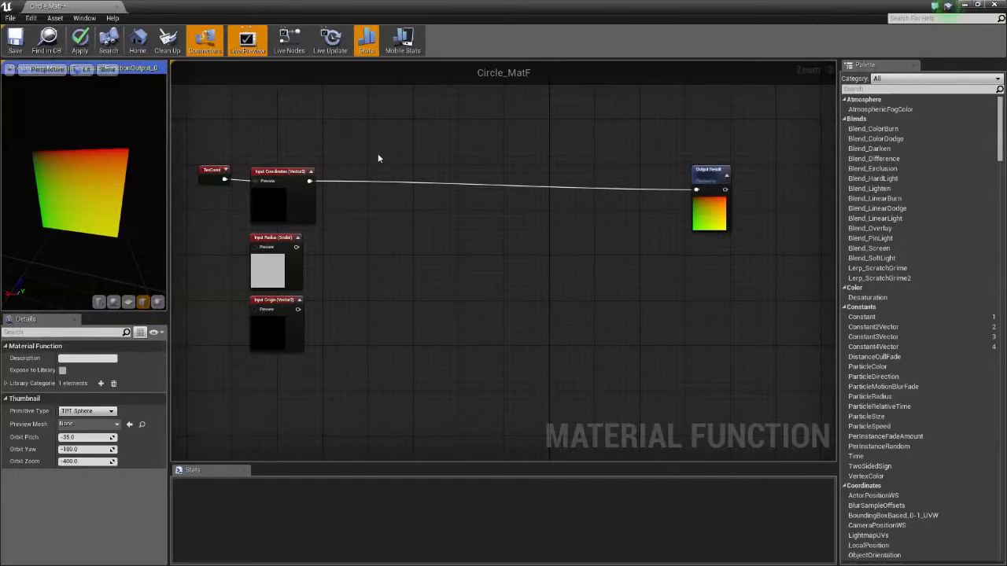
scroll(375, 149, up, 3)
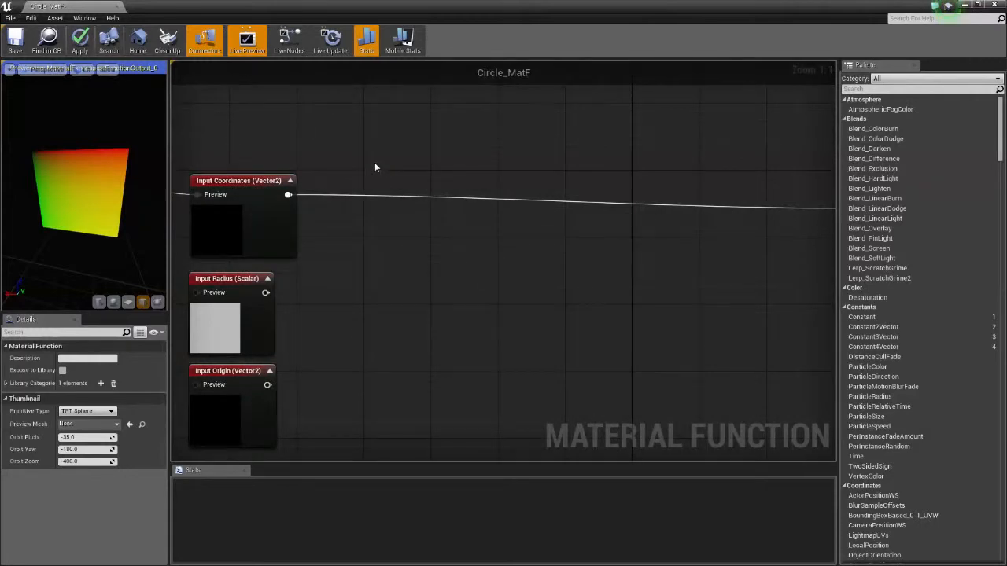
right_click(385, 220)
right_click(368, 160)
click(291, 155)
drag(289, 196, 405, 155)
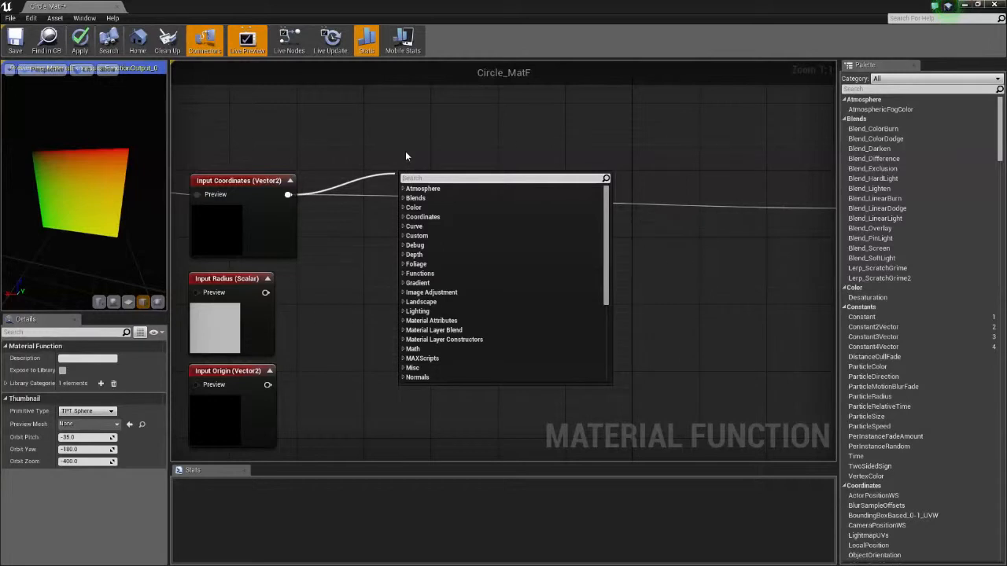
click(376, 142)
right_drag(404, 305, 413, 276)
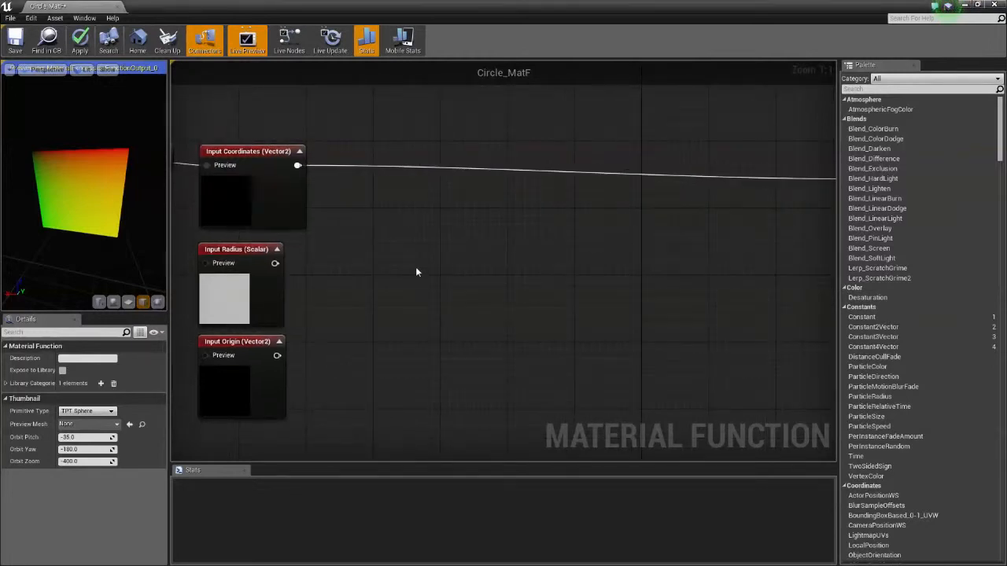
right_drag(664, 258, 358, 247)
scroll(377, 244, down, 3)
right_drag(450, 234, 605, 260)
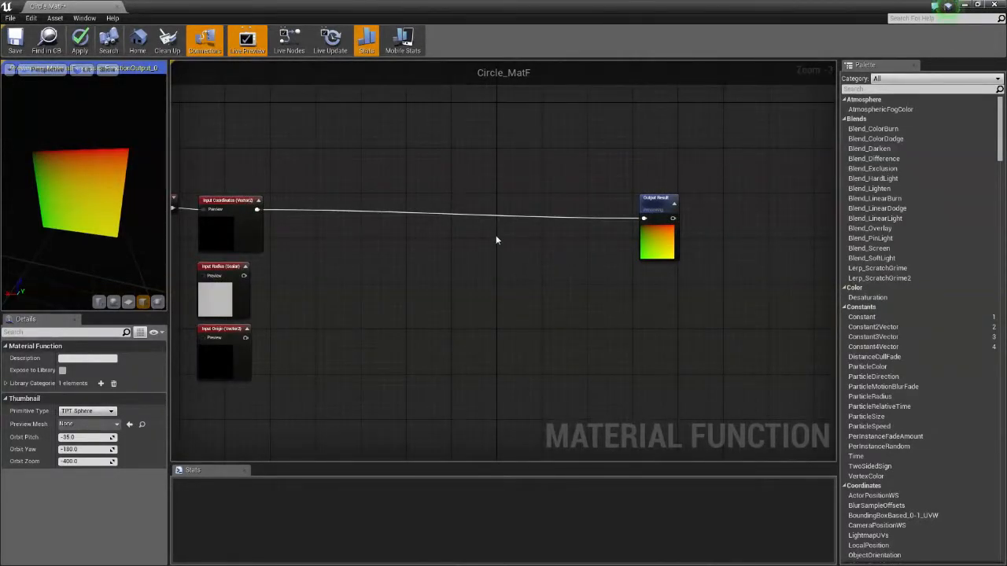
right_drag(445, 277, 472, 265)
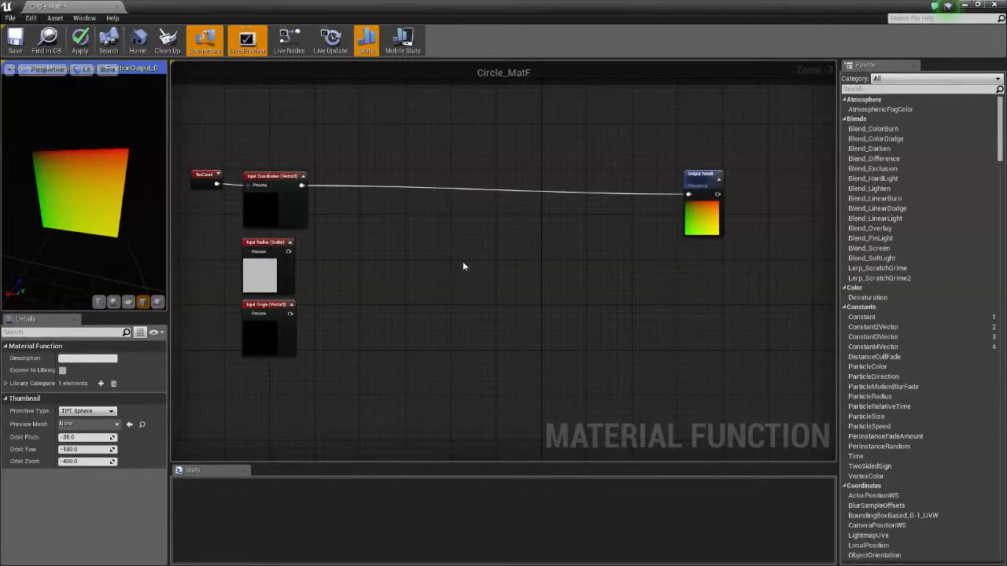
right_drag(463, 265, 540, 237)
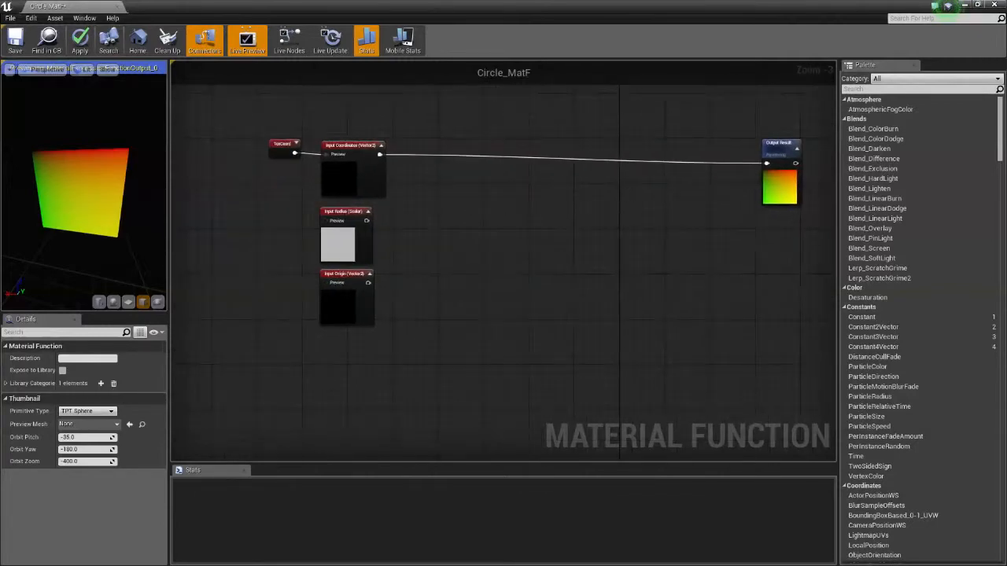
right_drag(625, 195, 487, 248)
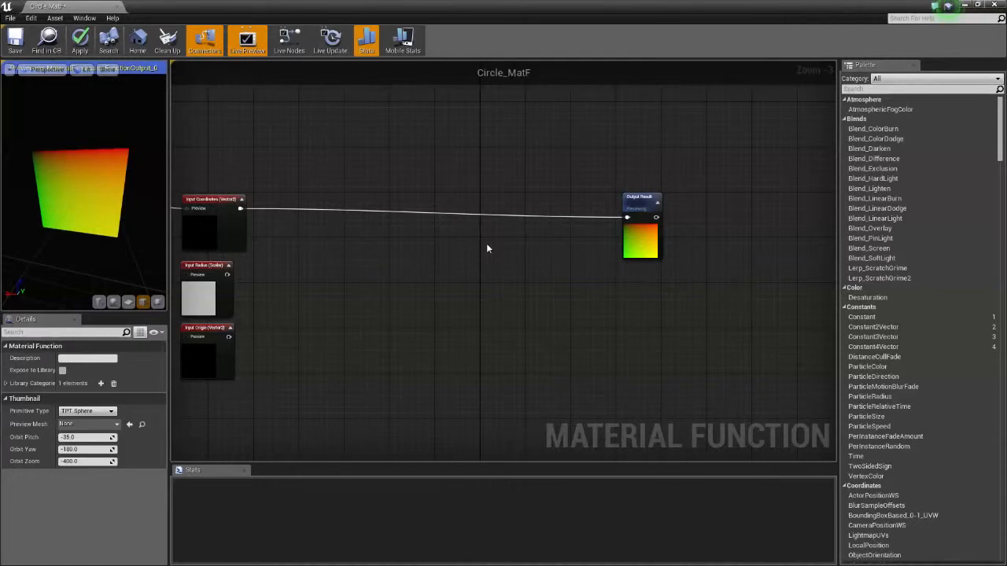
Add an If node just before Output Result and connect its output to the result.
right_drag(453, 308, 417, 263)
right_click(604, 233)
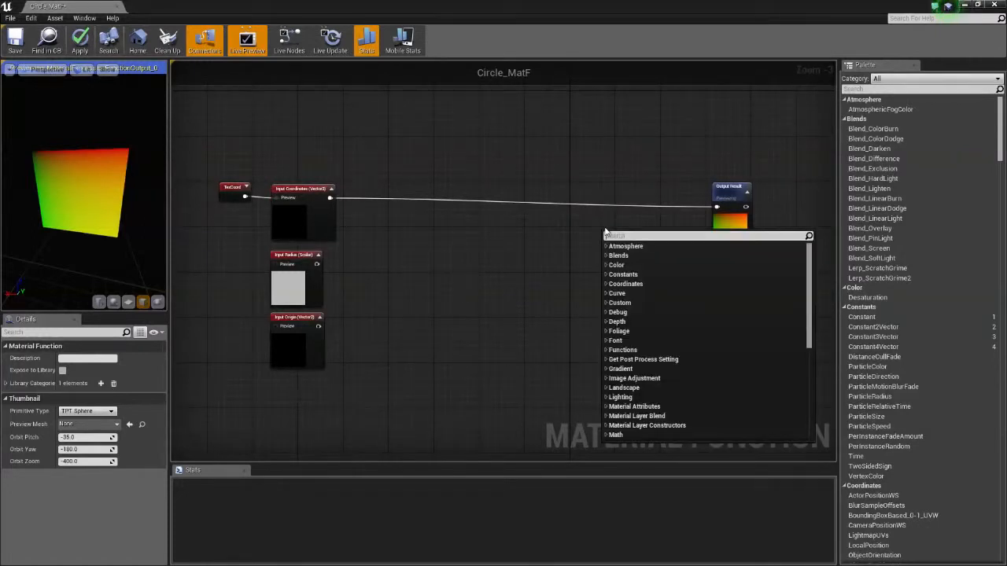
text(if)
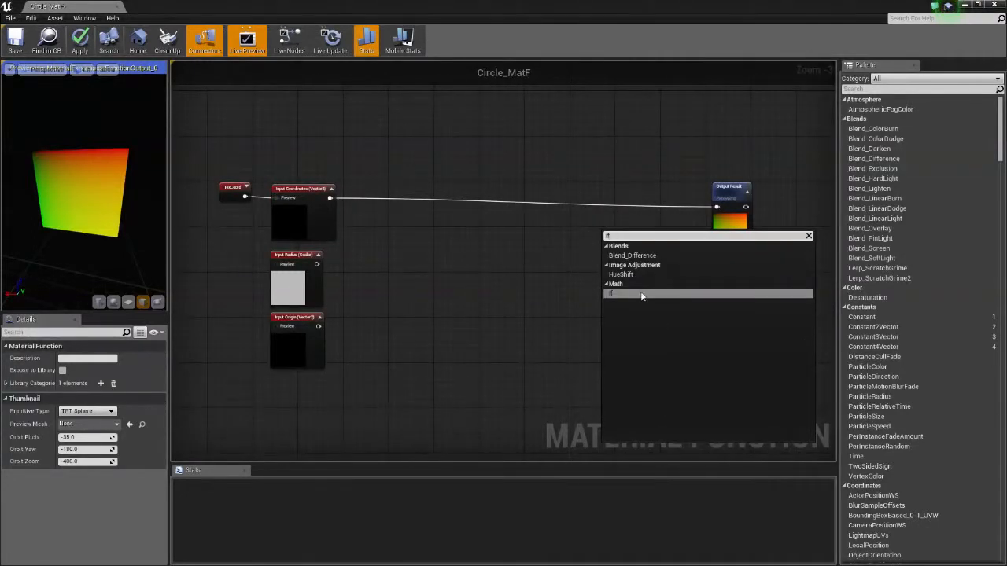
click(641, 296)
scroll(598, 184, up, 3)
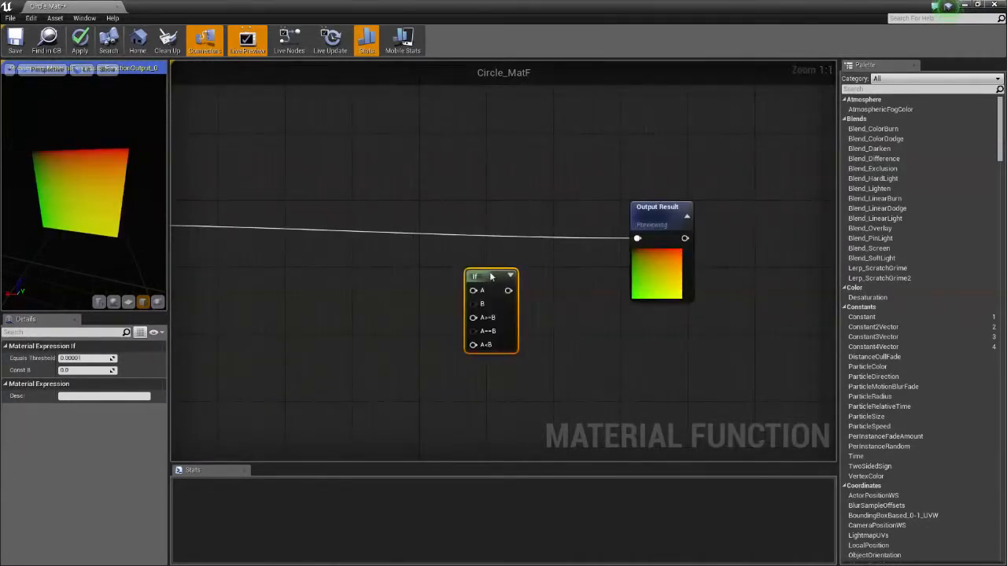
drag(489, 275, 638, 239)
right_drag(488, 308, 626, 288)
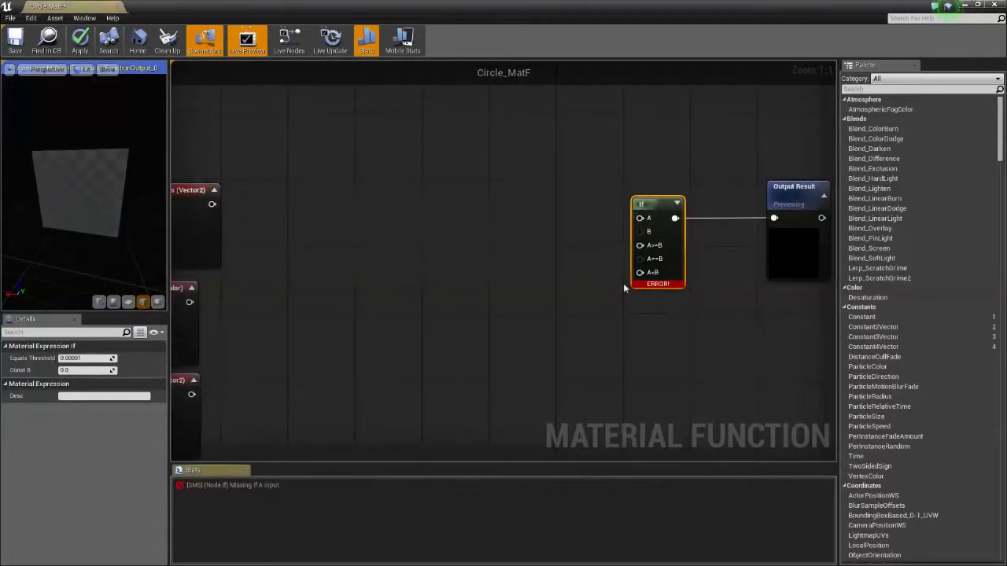
Add a Constant node with the default value in the empty space between the function inputs and the If node.
scroll(598, 271, down, 4)
scroll(539, 250, up, 1)
scroll(489, 305, up, 2)
right_drag(549, 252, 511, 270)
right_click(511, 183)
text(con)
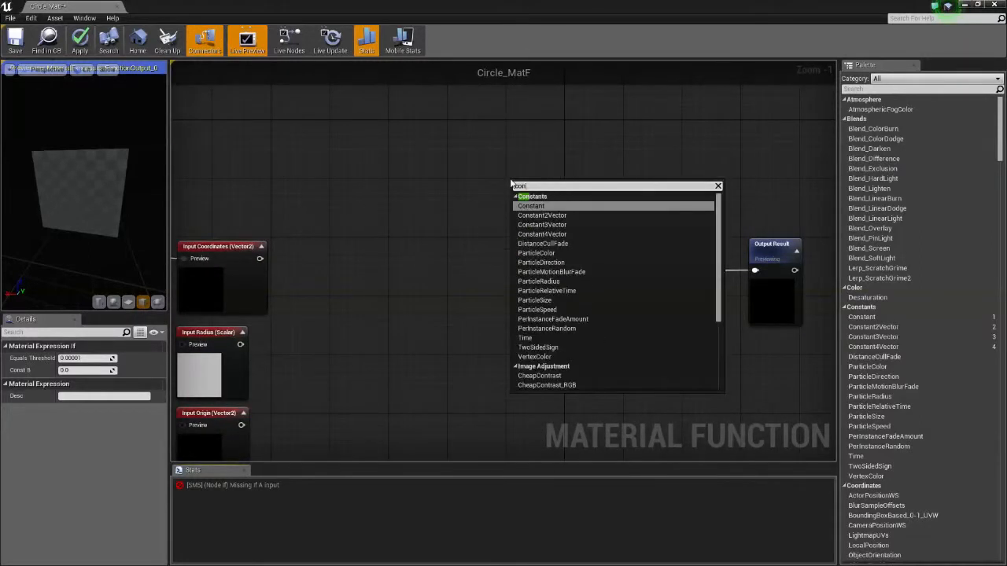
key(Return)
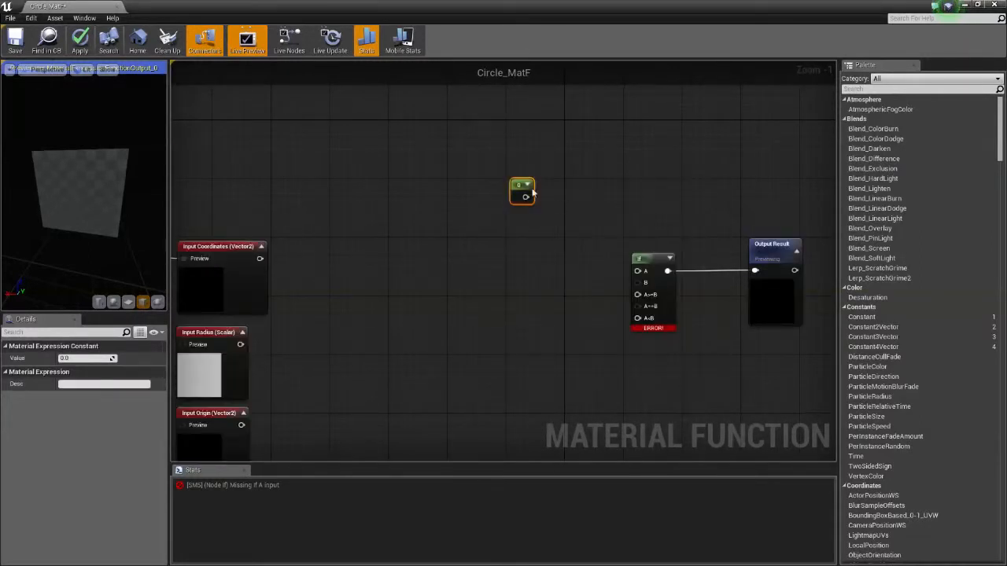
Place a second Constant node beneath the first and set its value to 1.
click(508, 225)
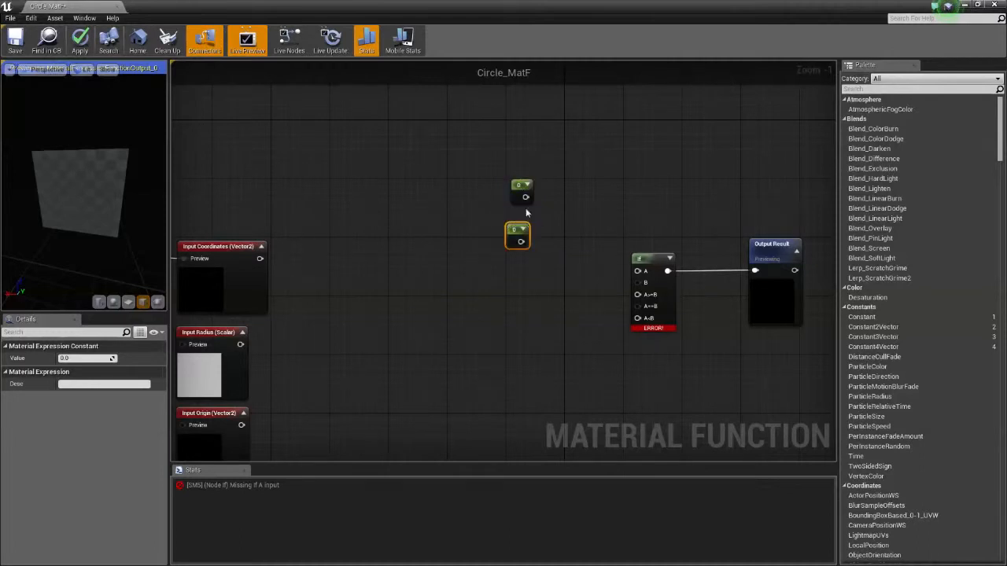
click(78, 359)
text(1)
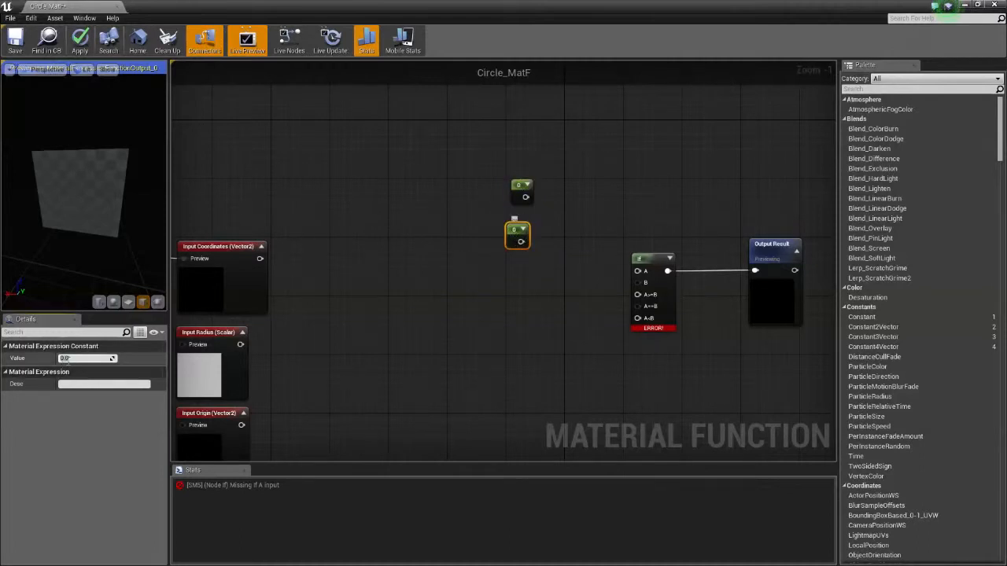
click(331, 302)
Stack the two constants next to the If node's inputs, with 0 above 1.
right_drag(564, 363, 475, 347)
scroll(473, 347, up, 1)
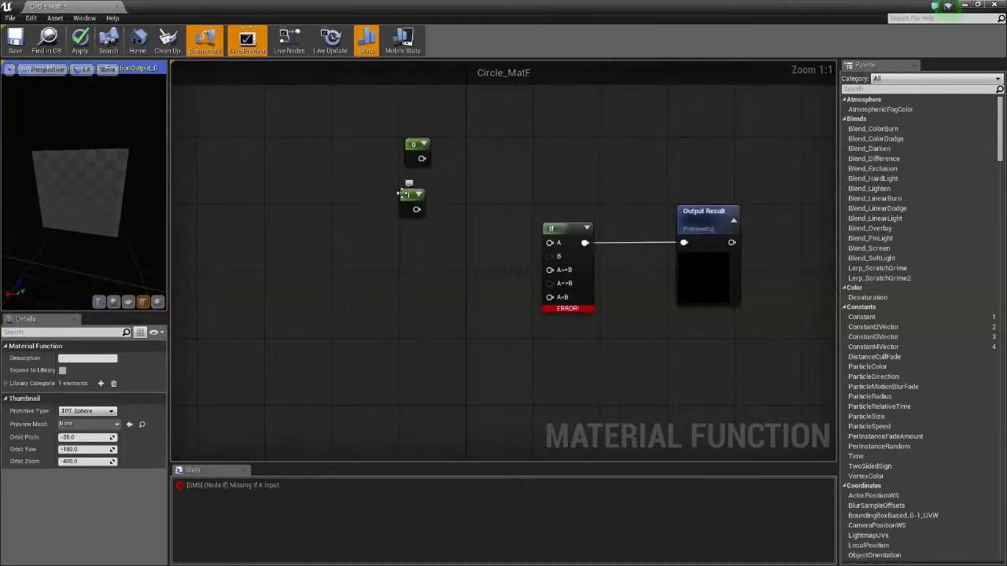
drag(412, 203, 471, 329)
drag(416, 163, 470, 302)
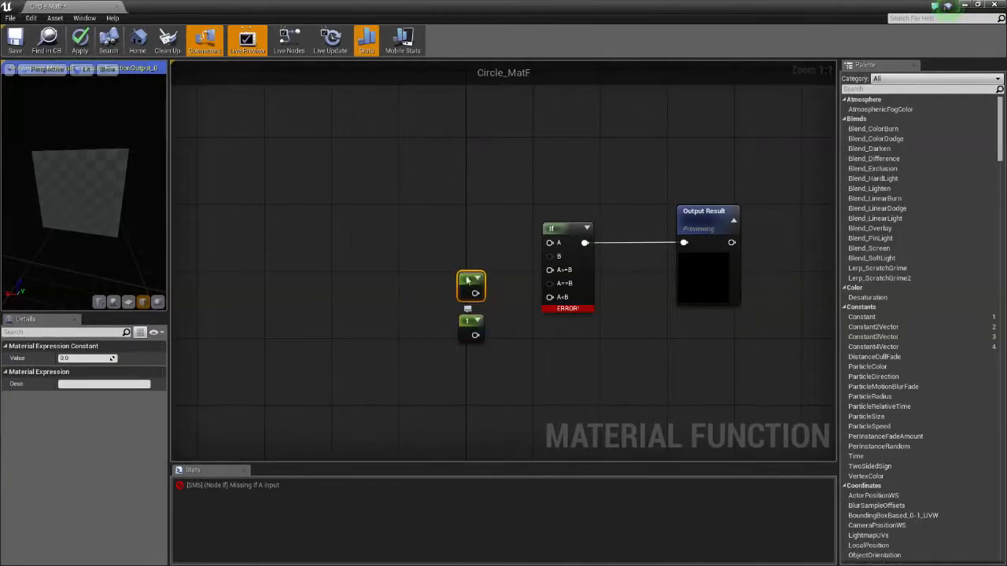
click(393, 335)
Add a BreakOutFloat2Components node fed by the Coordinates input and place it directly beside that input.
scroll(498, 238, down, 3)
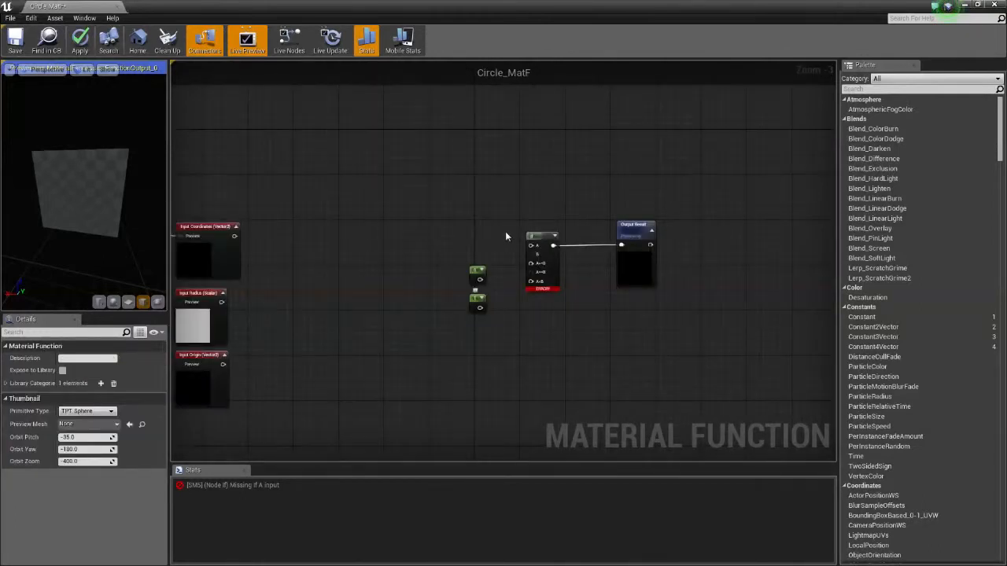
right_drag(447, 221, 551, 220)
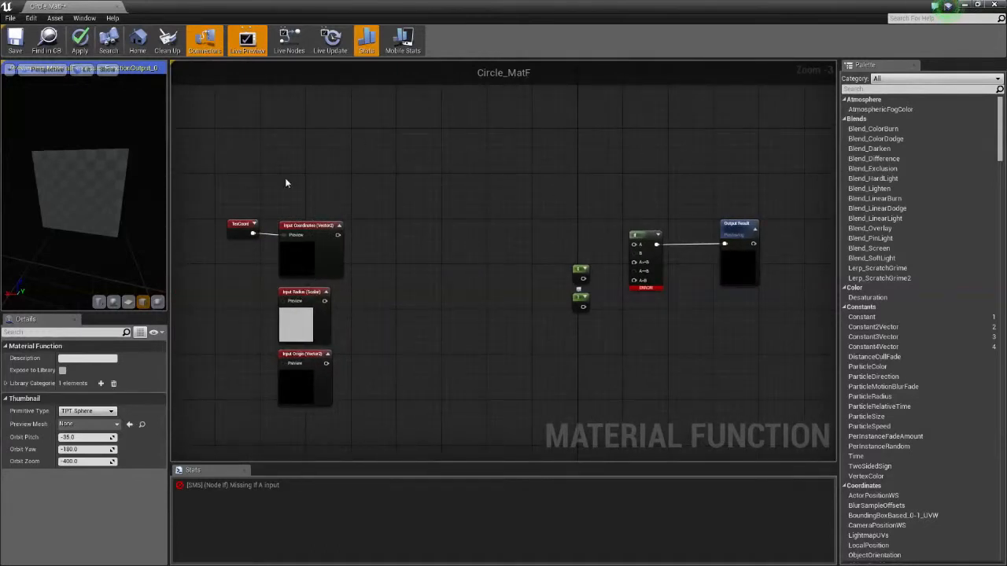
right_drag(630, 366, 530, 352)
scroll(478, 206, up, 3)
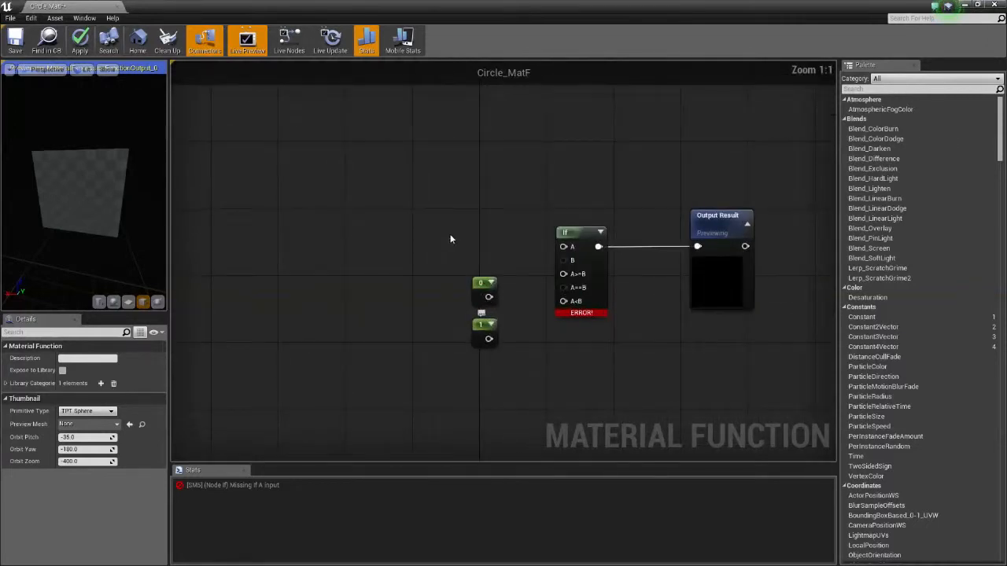
scroll(409, 202, down, 3)
right_drag(329, 217, 438, 178)
scroll(374, 185, up, 2)
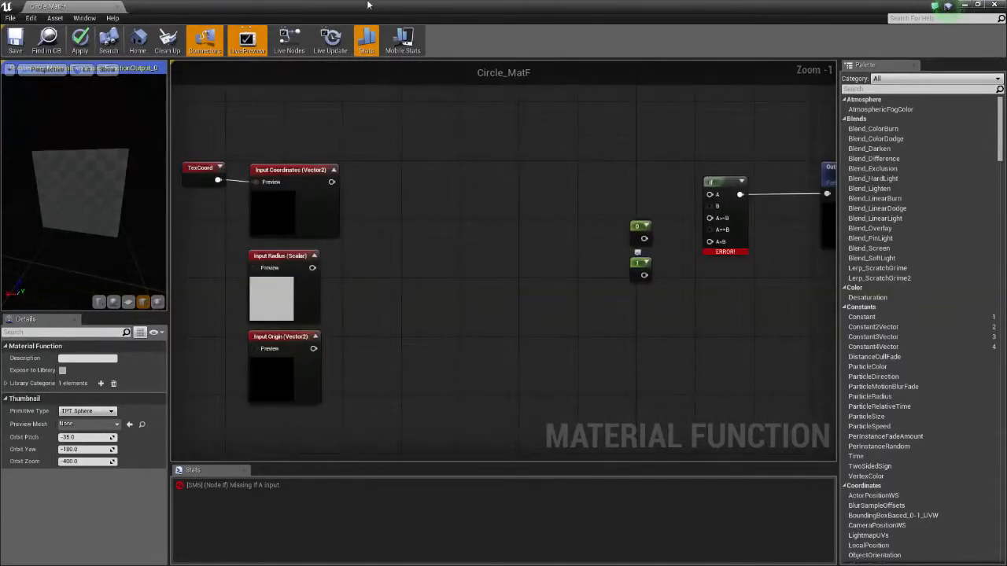
drag(336, 182, 400, 181)
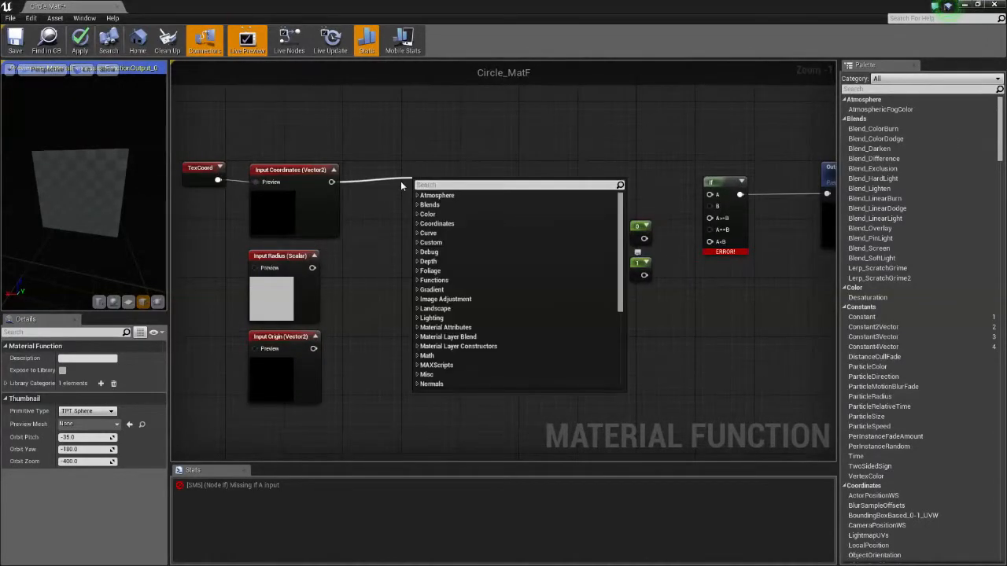
text(brea)
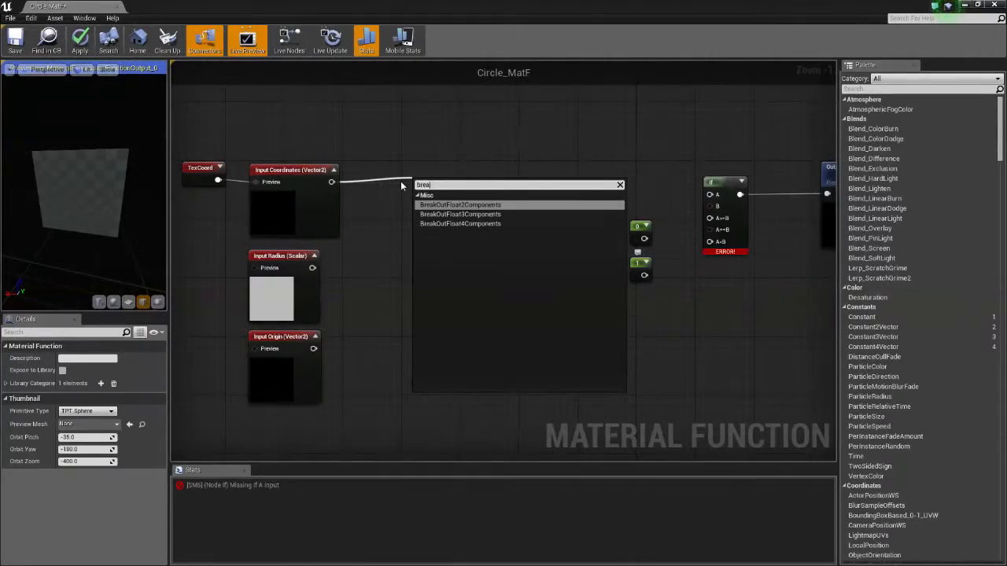
click(437, 204)
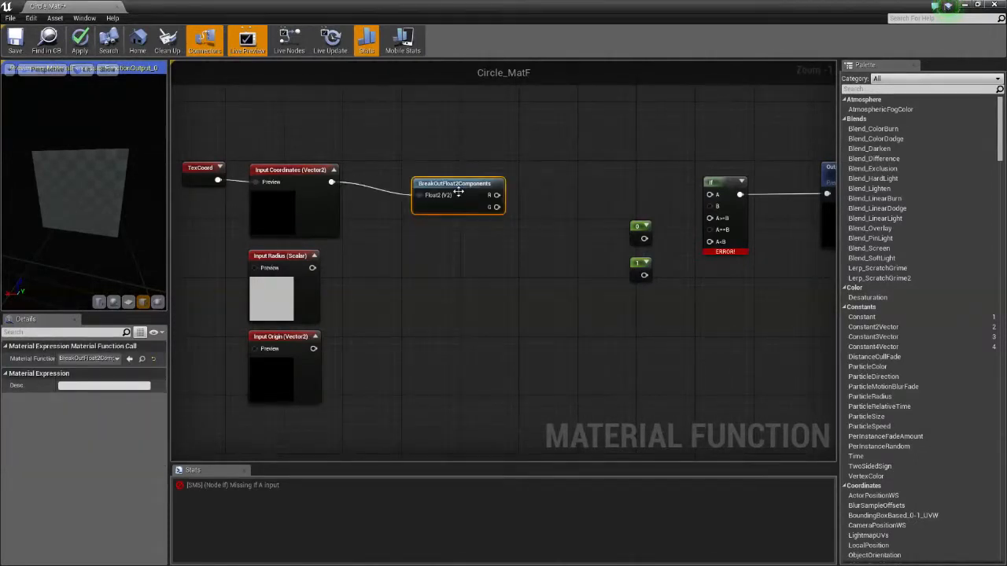
drag(459, 192, 389, 183)
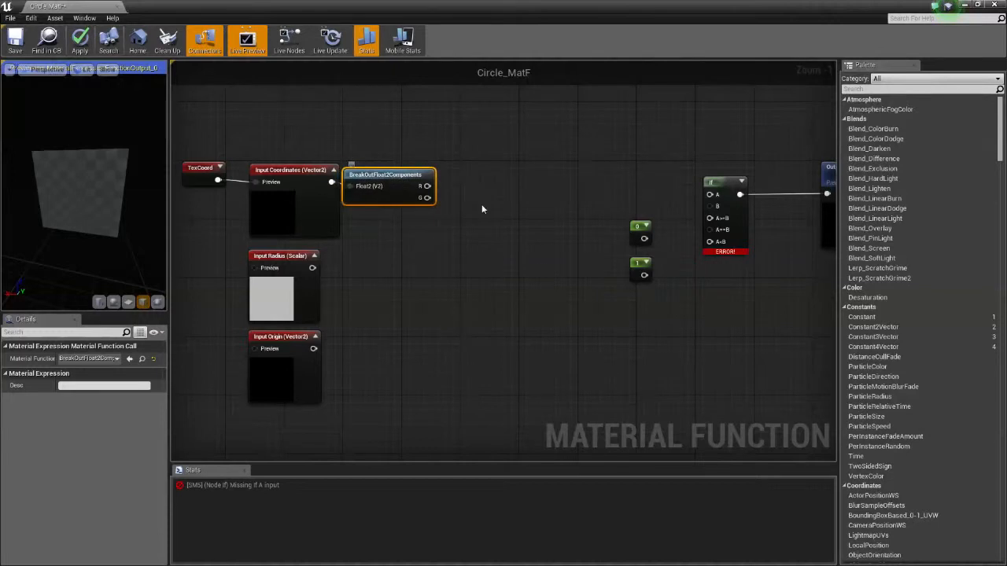
click(482, 208)
right_drag(482, 208, 463, 245)
scroll(460, 242, up, 1)
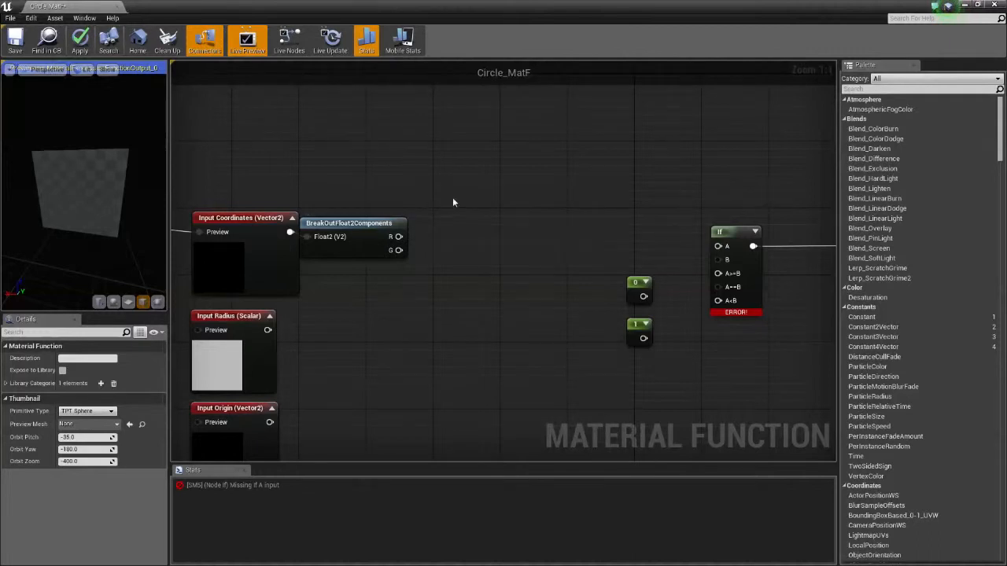
Feed the R output of the Coordinates' BreakOutFloat2Components into a new Power node and the G output into a duplicate Power stacked beneath it.
drag(399, 236, 451, 224)
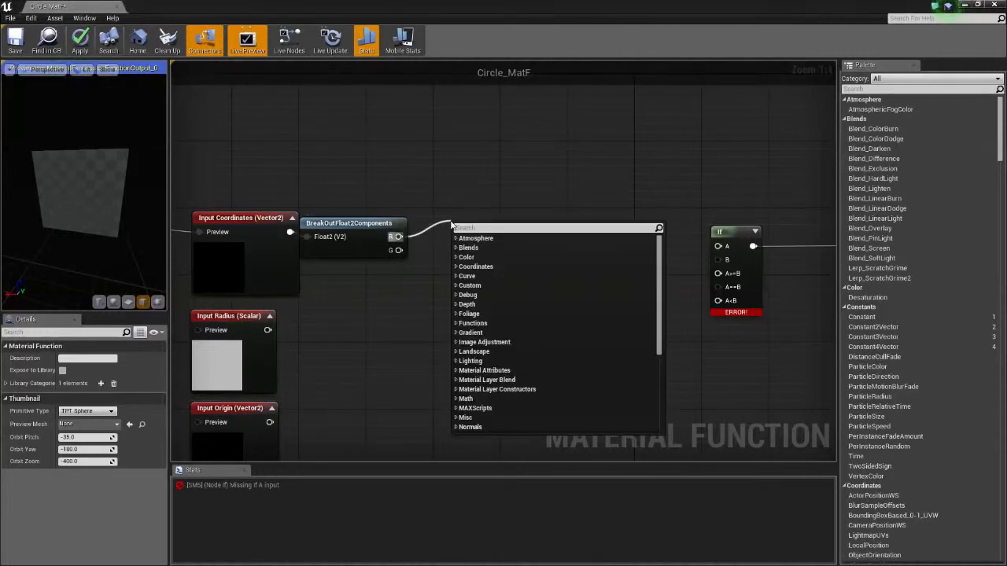
text(pow)
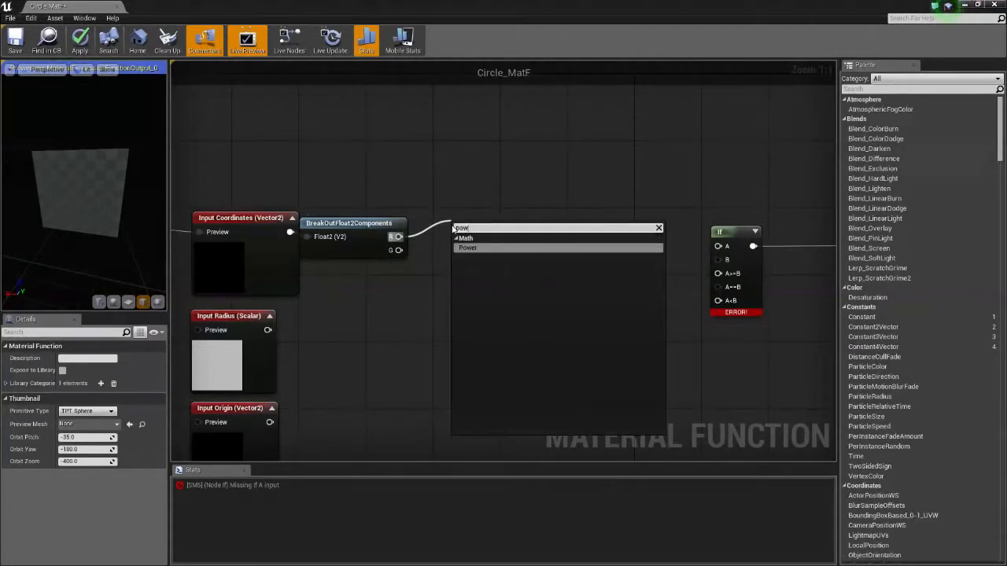
click(472, 248)
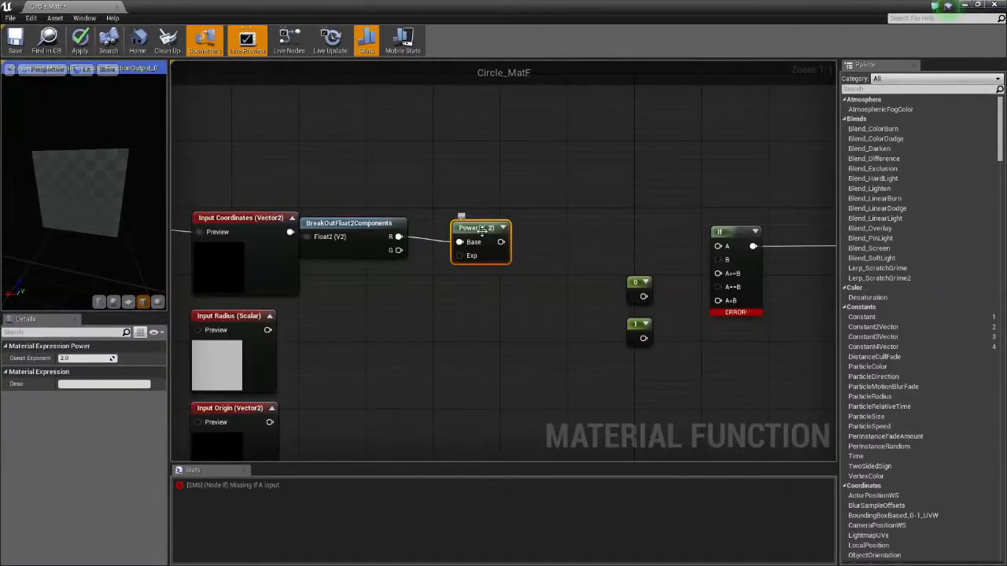
drag(460, 228, 434, 215)
key(ctrl+v)
drag(468, 319, 460, 265)
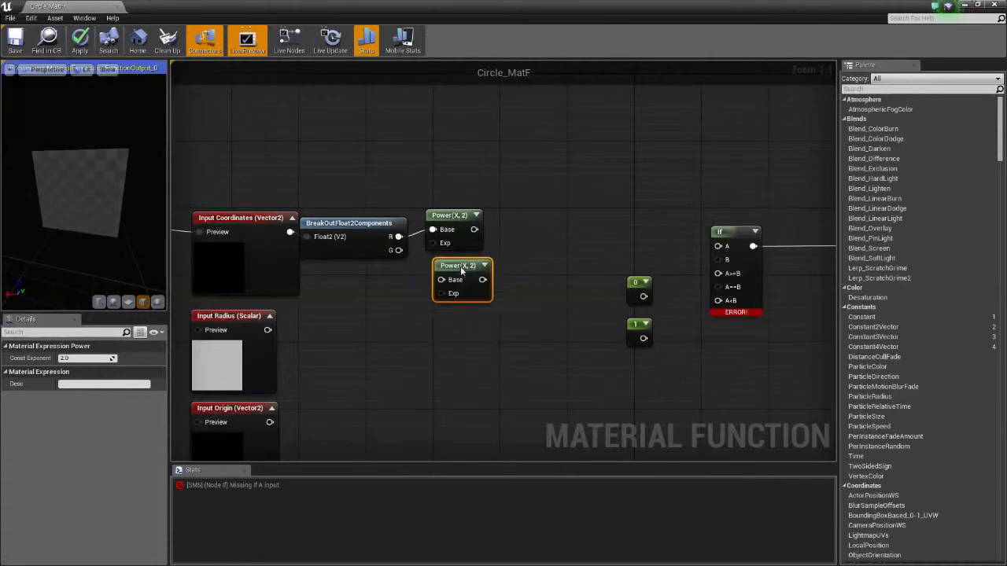
drag(399, 250, 441, 271)
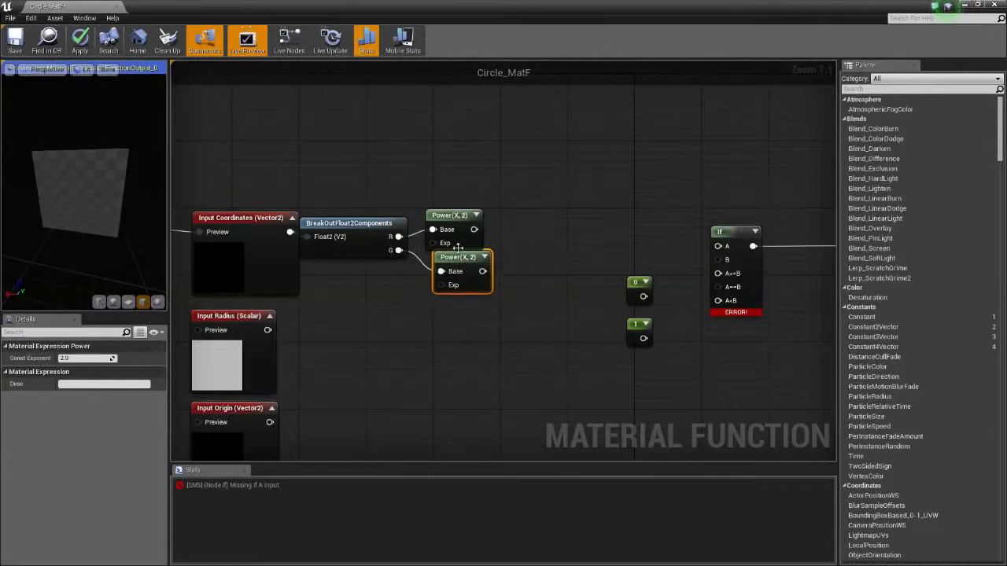
Sum the outputs of the two Power nodes with an Add node placed beside them.
drag(473, 228, 548, 249)
text(add)
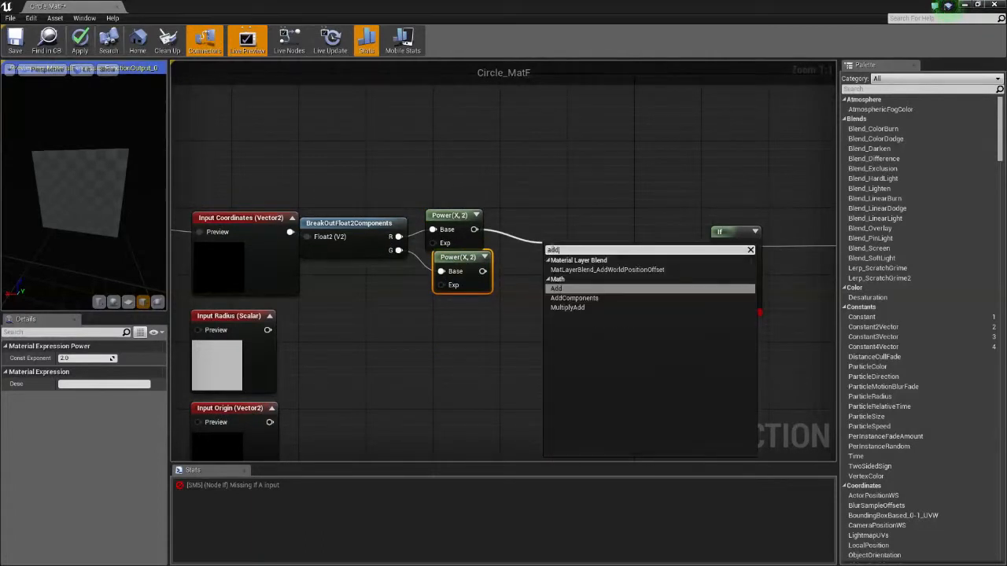
click(578, 293)
drag(482, 270, 524, 241)
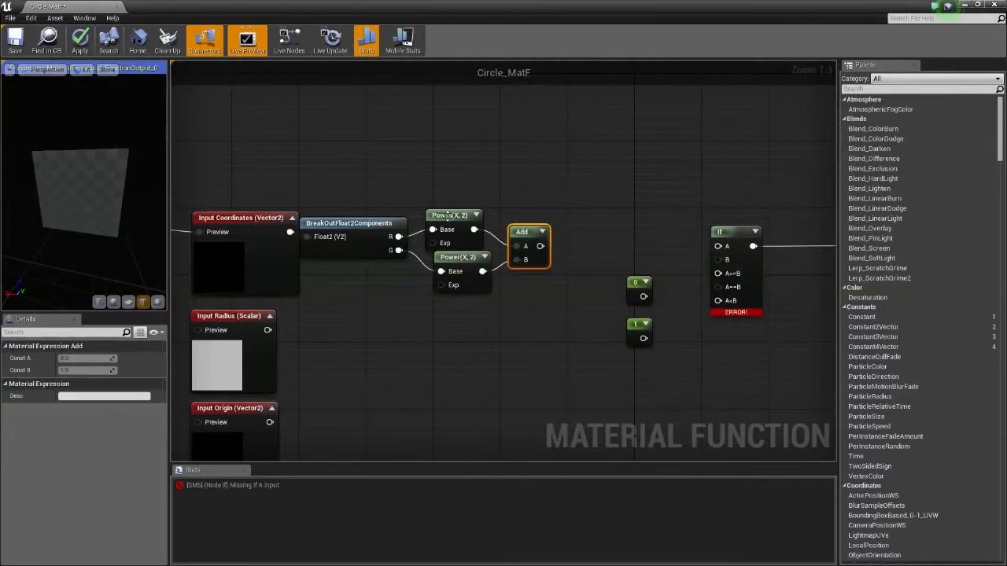
Copy a Power node to the Add node's output, connect it there and set its exponent to 0.5.
click(442, 214)
key(ctrl+c)
key(ctrl+v)
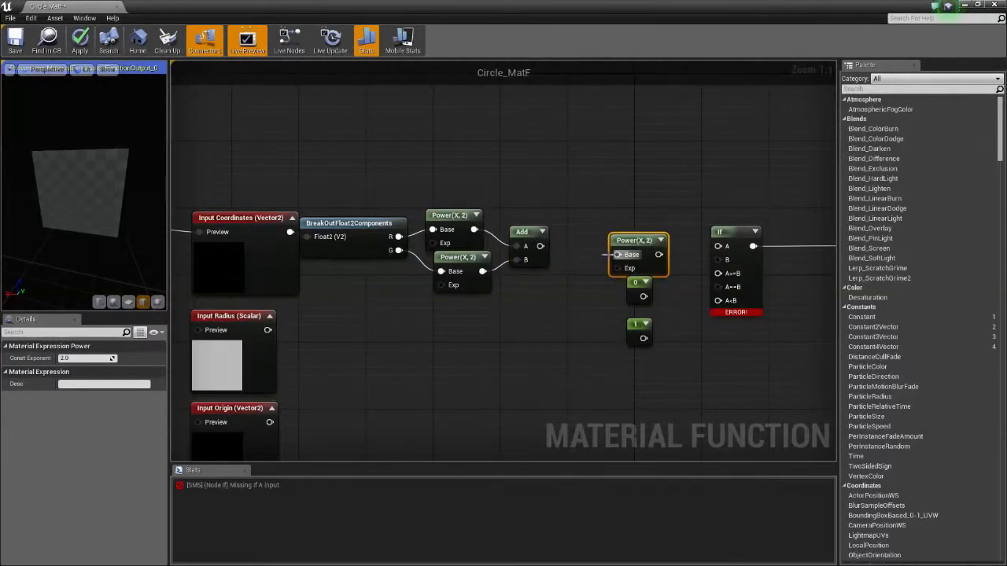
drag(618, 254, 560, 239)
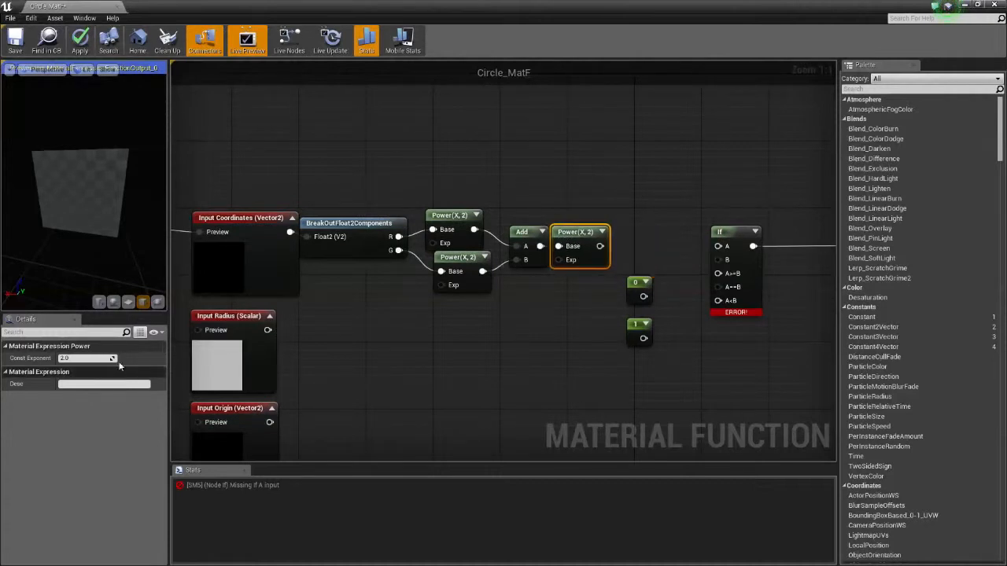
text(0.)
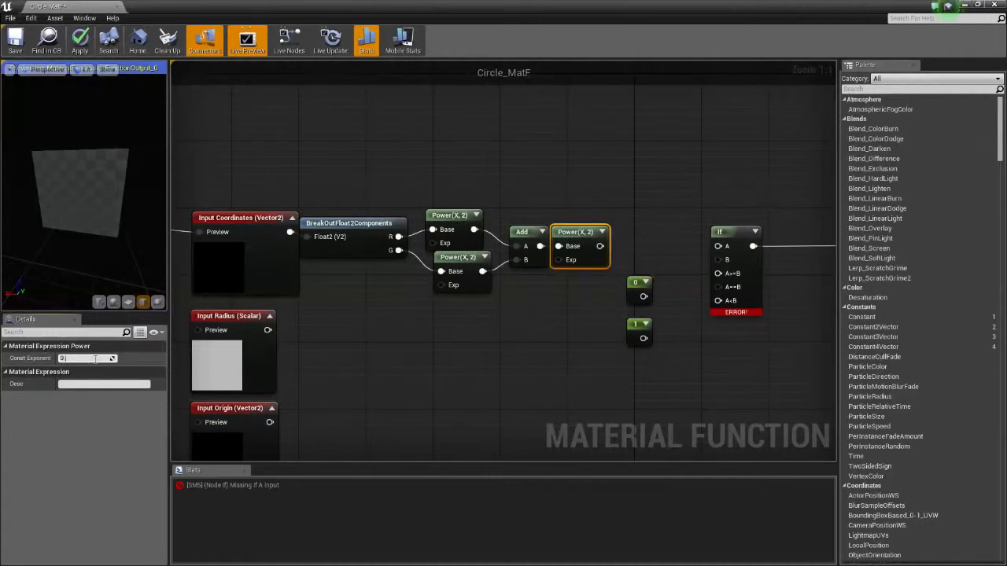
text(5)
Move the two constants, the If node and the Output Result together farther away from the Power and Add chain.
right_drag(625, 232, 471, 205)
scroll(524, 302, down, 1)
drag(475, 358, 744, 243)
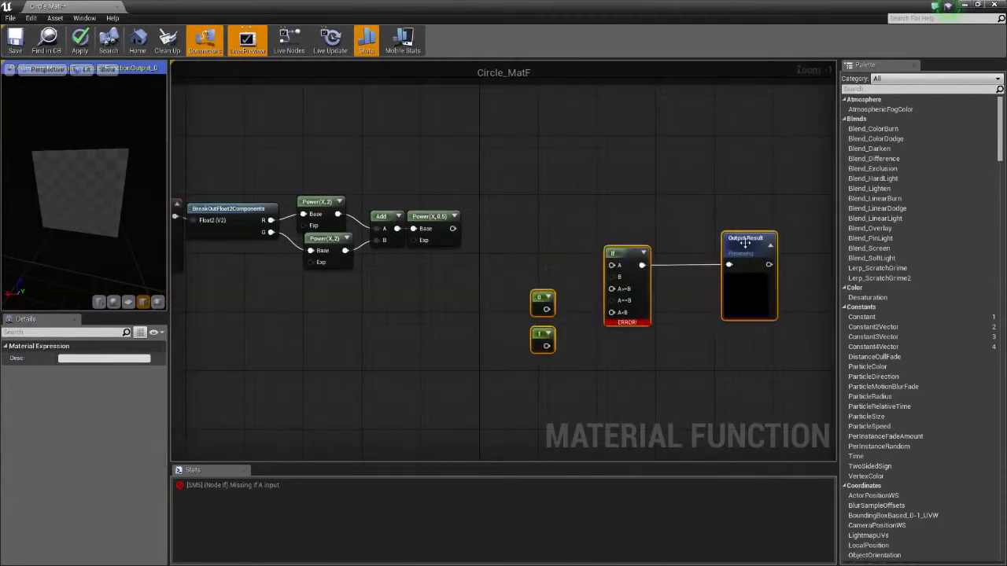
scroll(368, 284, up, 1)
right_drag(368, 284, 502, 302)
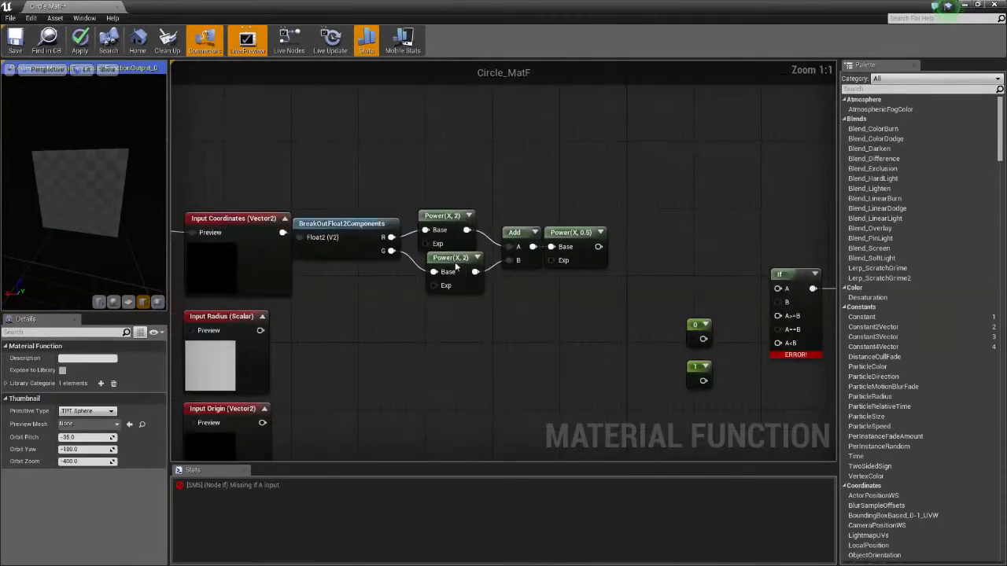
Line up the Power and Add nodes directly against the Coordinates' BreakOutFloat2Components node.
click(456, 264)
click(416, 323)
right_drag(415, 322, 501, 278)
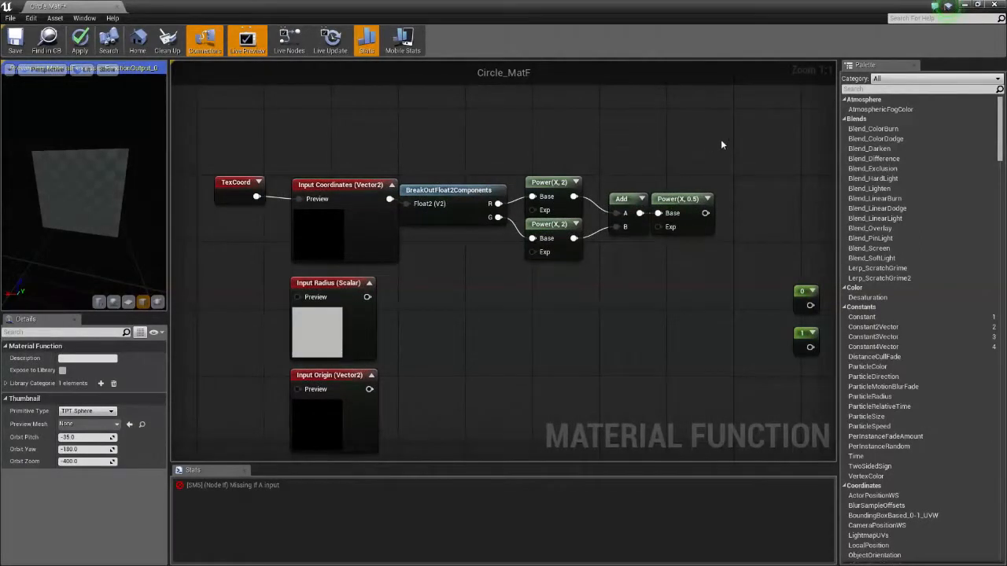
drag(768, 162, 577, 259)
click(629, 293)
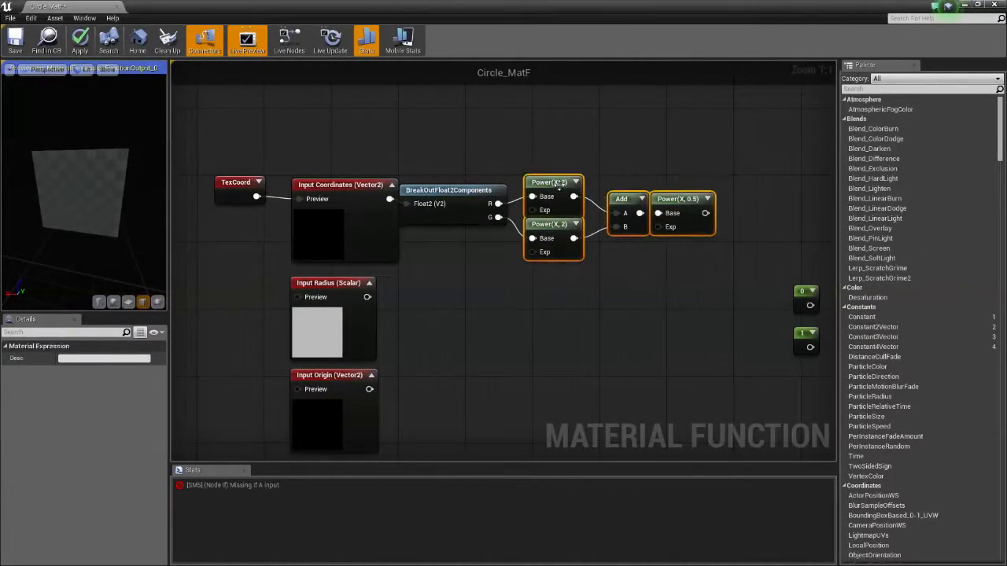
drag(557, 183, 547, 179)
drag(766, 166, 576, 258)
drag(606, 191, 581, 190)
click(602, 276)
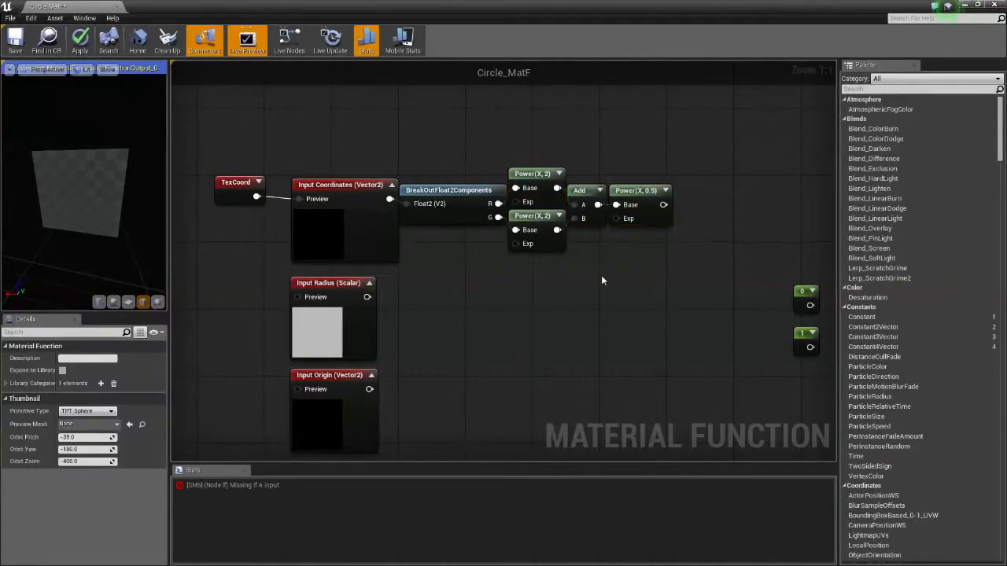
Move the Radius and Origin inputs up so all three function inputs sit closely stacked under Coordinates.
right_drag(595, 273, 516, 270)
scroll(517, 271, down, 2)
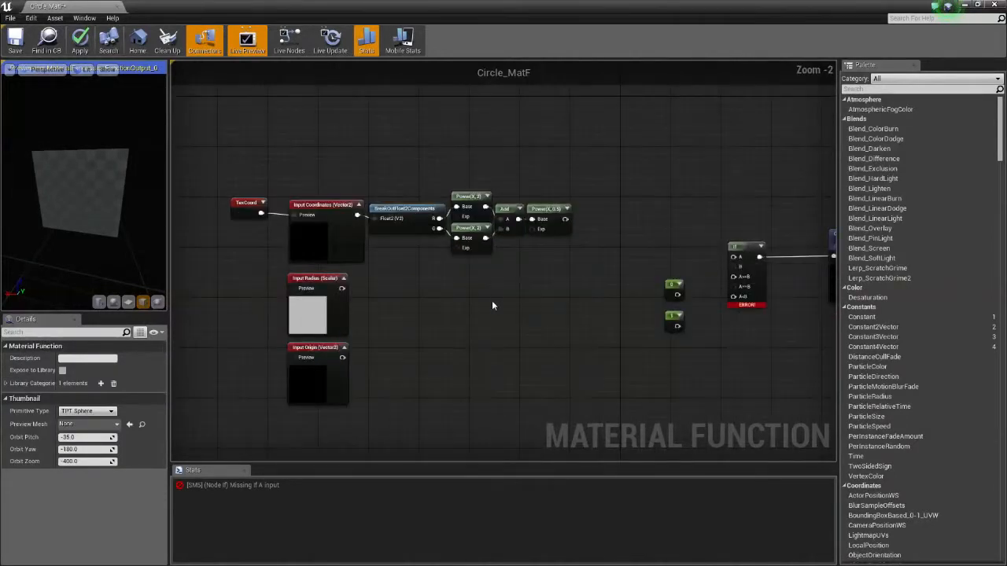
right_drag(483, 303, 507, 281)
scroll(322, 250, up, 2)
drag(335, 260, 334, 253)
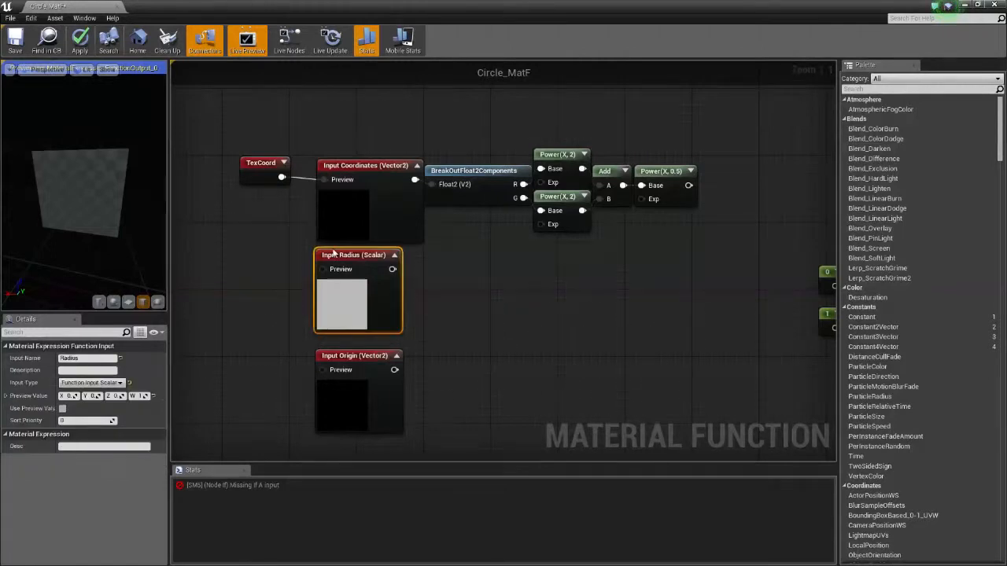
drag(335, 358, 336, 349)
click(569, 312)
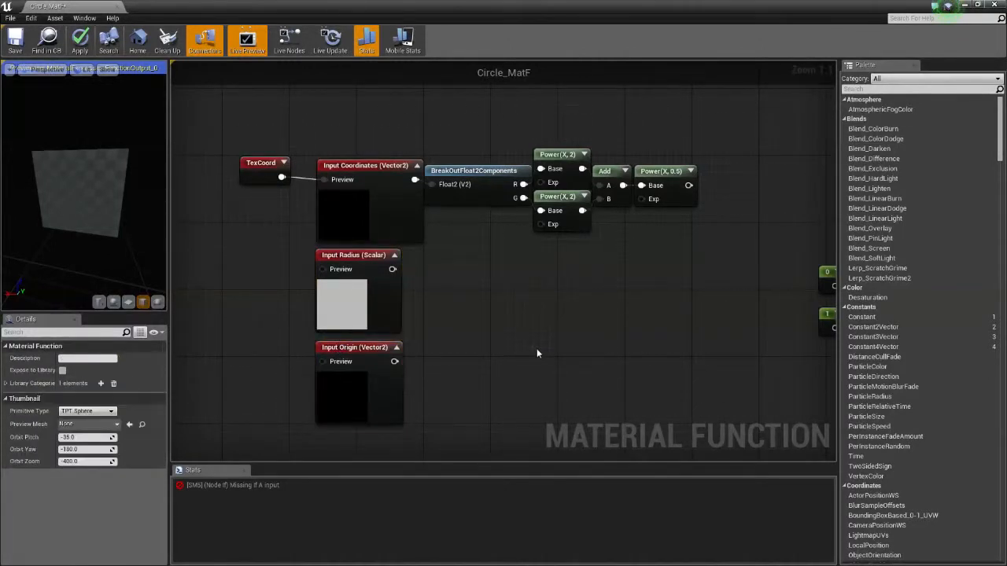
drag(350, 351, 350, 344)
click(494, 338)
key(Home)
scroll(387, 288, down, 4)
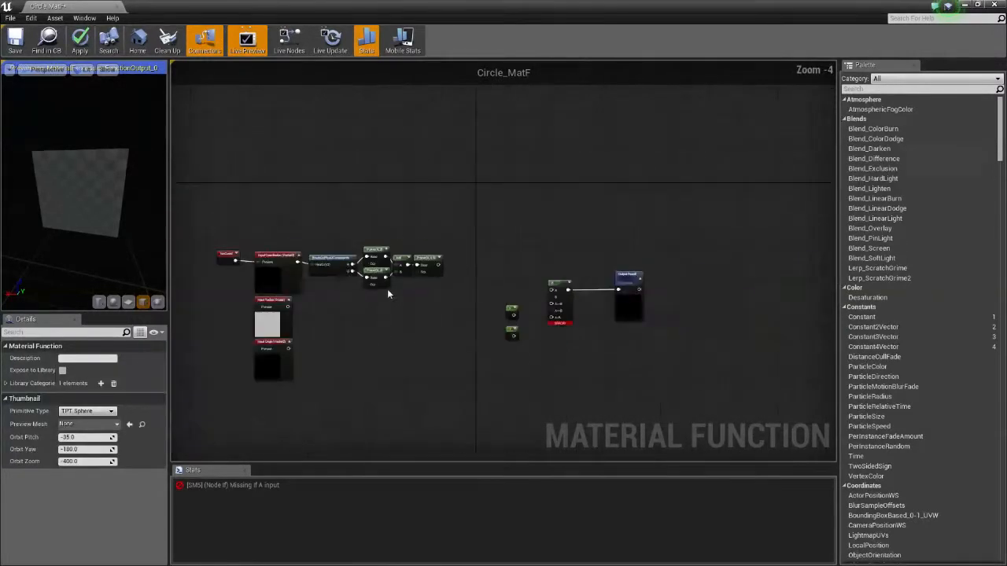
scroll(391, 290, up, 4)
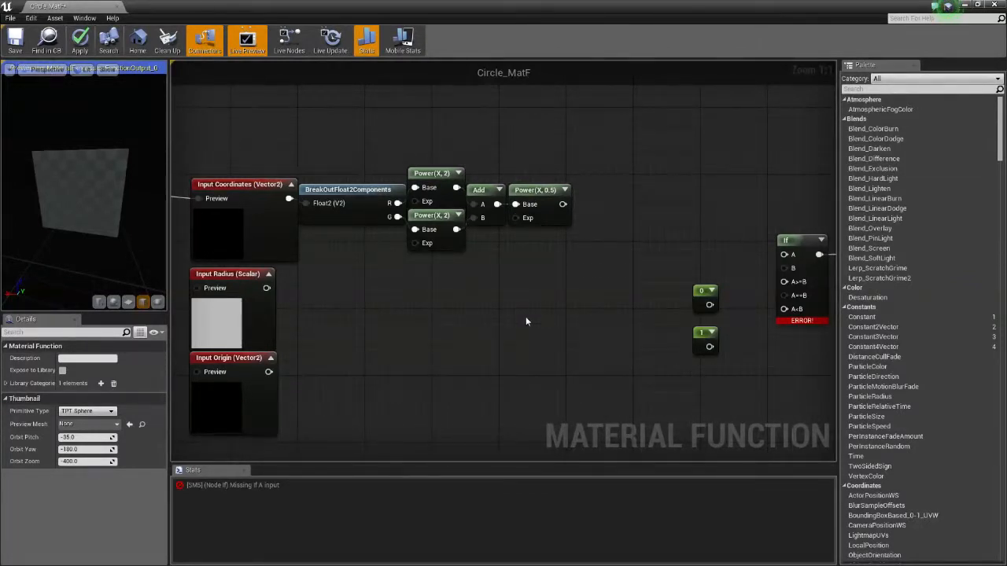
right_drag(525, 319, 551, 231)
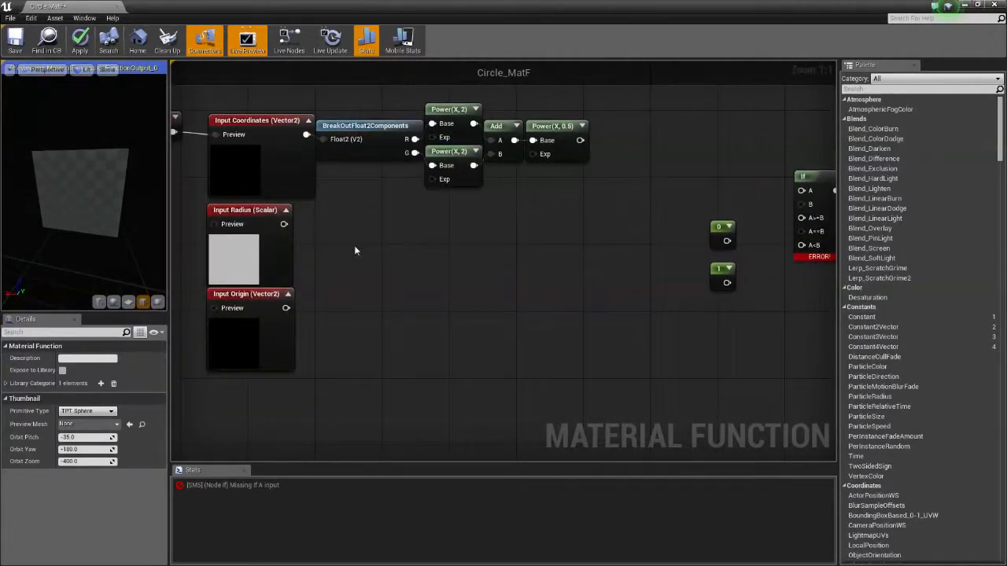
right_drag(303, 313, 351, 300)
click(310, 314)
click(514, 261)
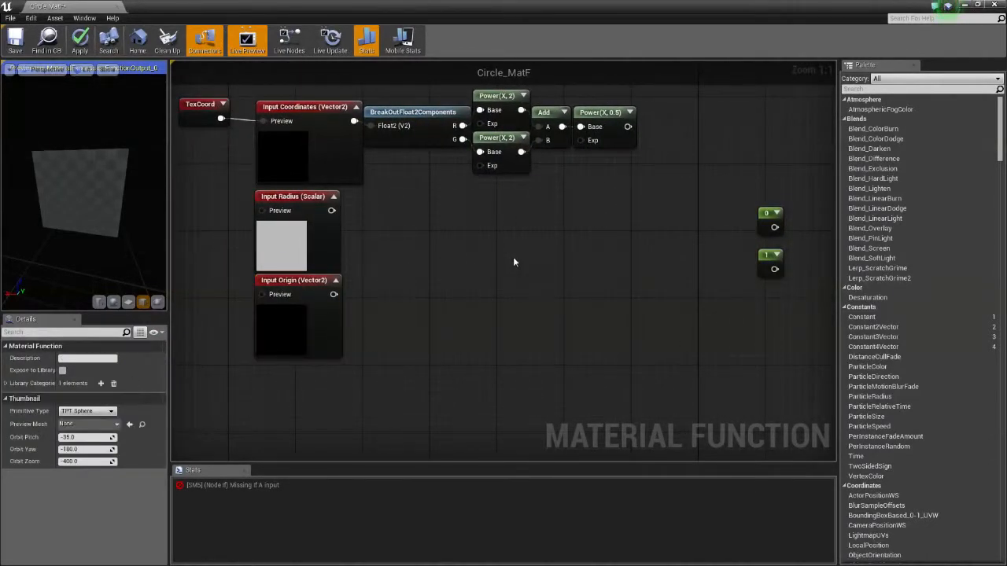
Shift the Power and Add chain away from BreakOutFloat2Components, leaving a wide gap for more nodes between them.
right_drag(514, 262, 486, 289)
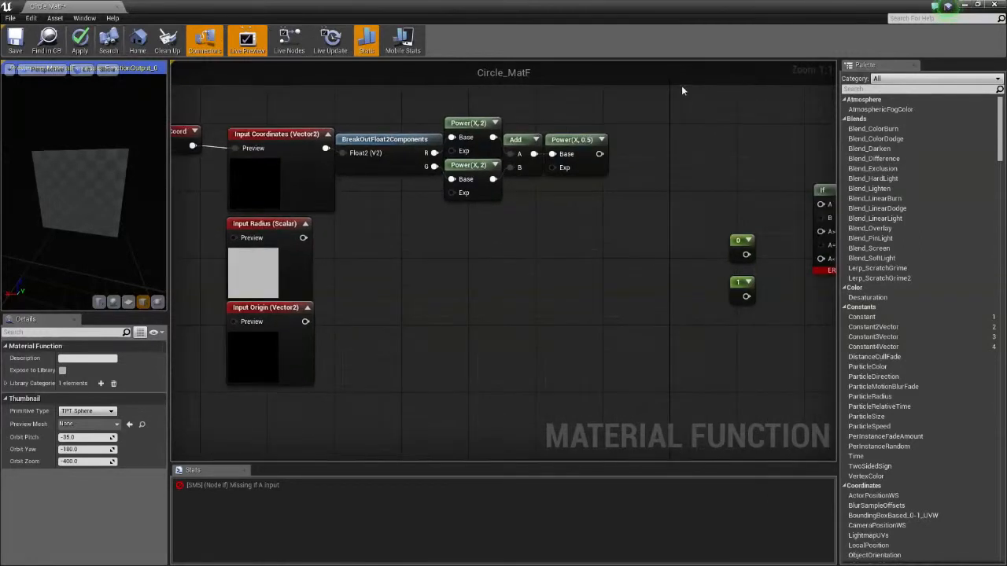
drag(681, 90, 438, 207)
drag(477, 122, 572, 122)
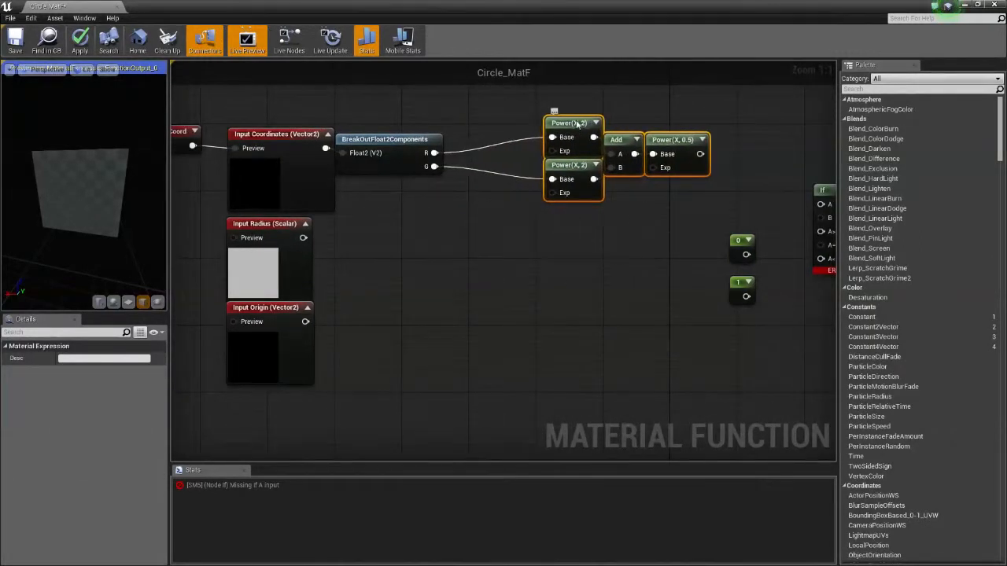
click(376, 259)
right_drag(582, 103, 602, 101)
drag(790, 104, 581, 202)
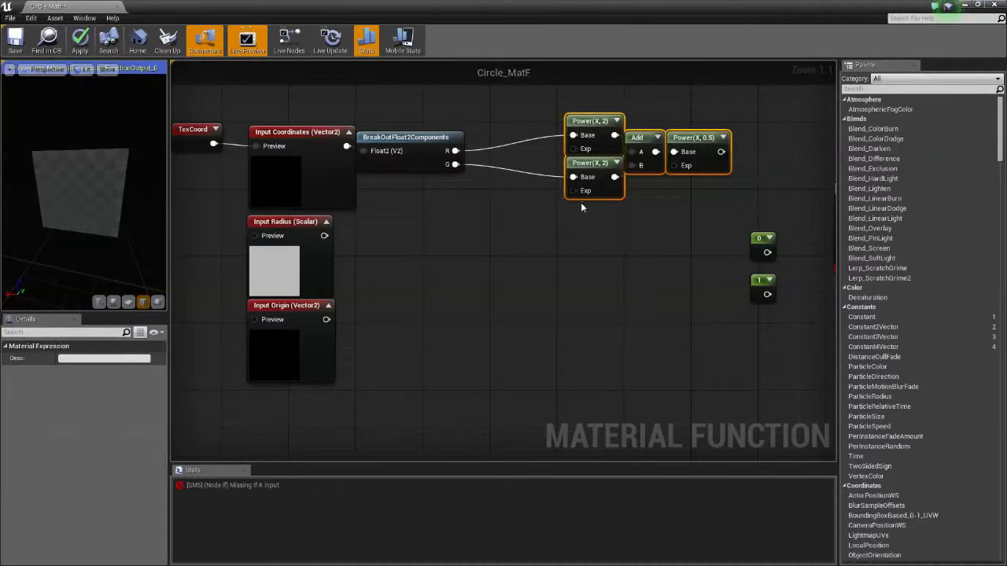
drag(593, 124, 669, 123)
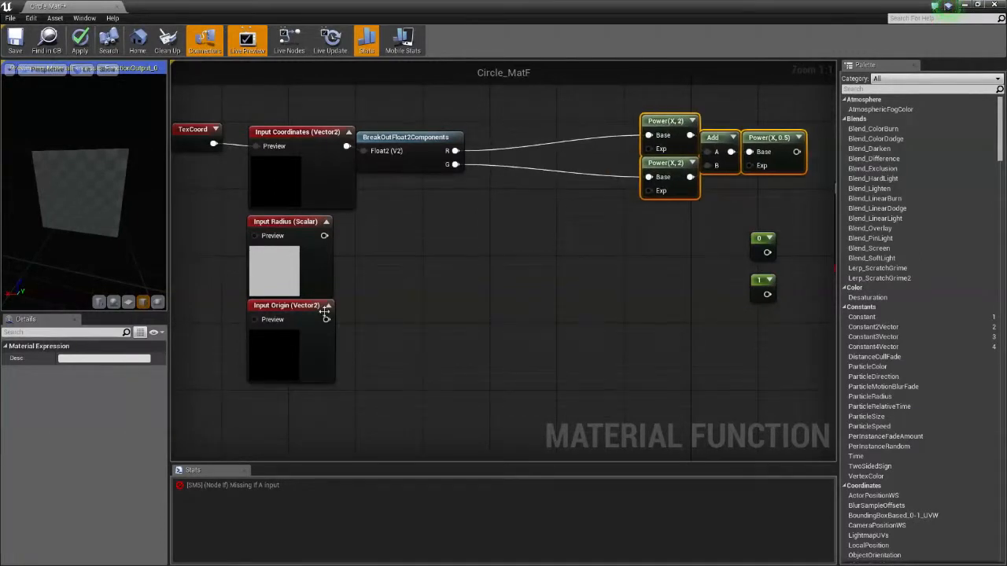
Copy the BreakOutFloat2Components node, connect the Origin input to the copy and place it directly beside that input.
click(399, 143)
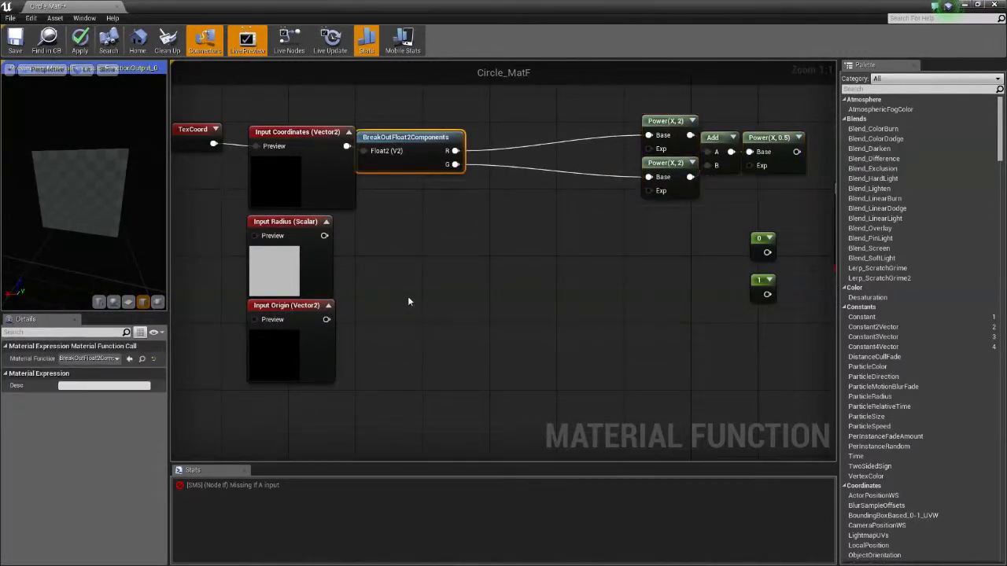
key(ctrl+c)
key(ctrl+v)
drag(413, 319, 326, 319)
drag(434, 306, 364, 306)
right_drag(473, 214, 434, 272)
click(436, 271)
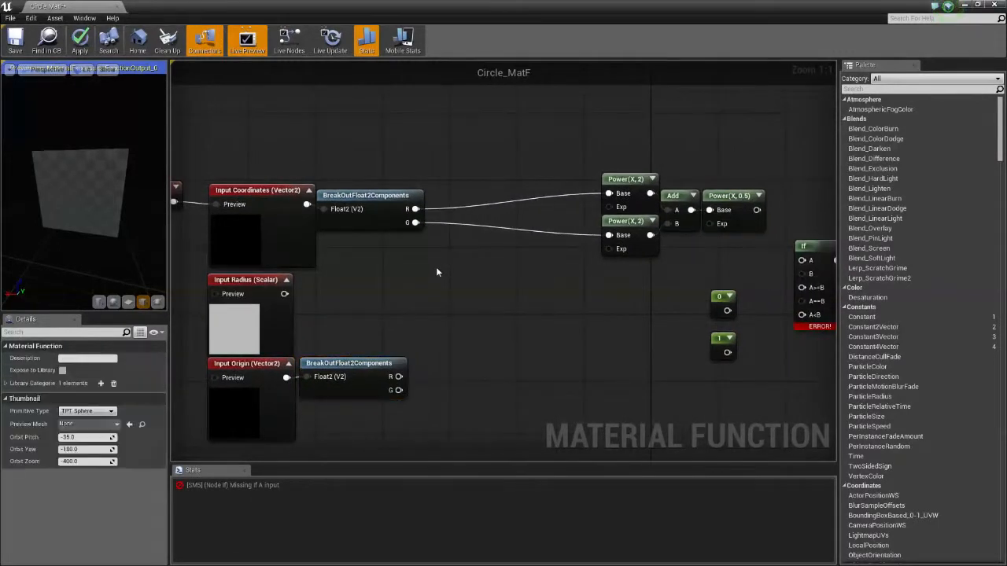
Insert a Subtract node that subtracts the Origin's R from the Coordinates' R and feeds the upper Power node's Base.
click(240, 386)
click(457, 309)
scroll(427, 260, up, 1)
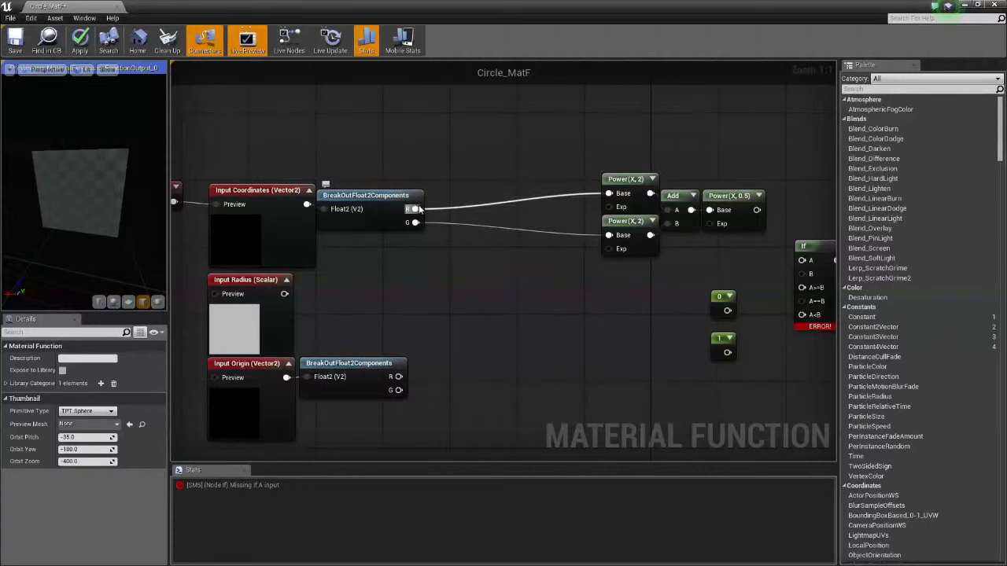
drag(415, 209, 462, 182)
text(subtr)
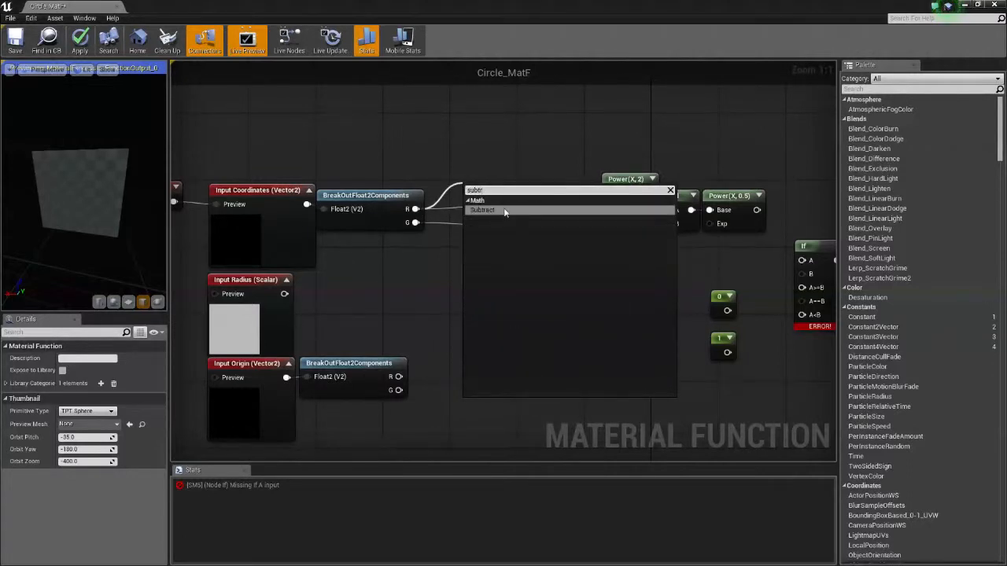
click(472, 209)
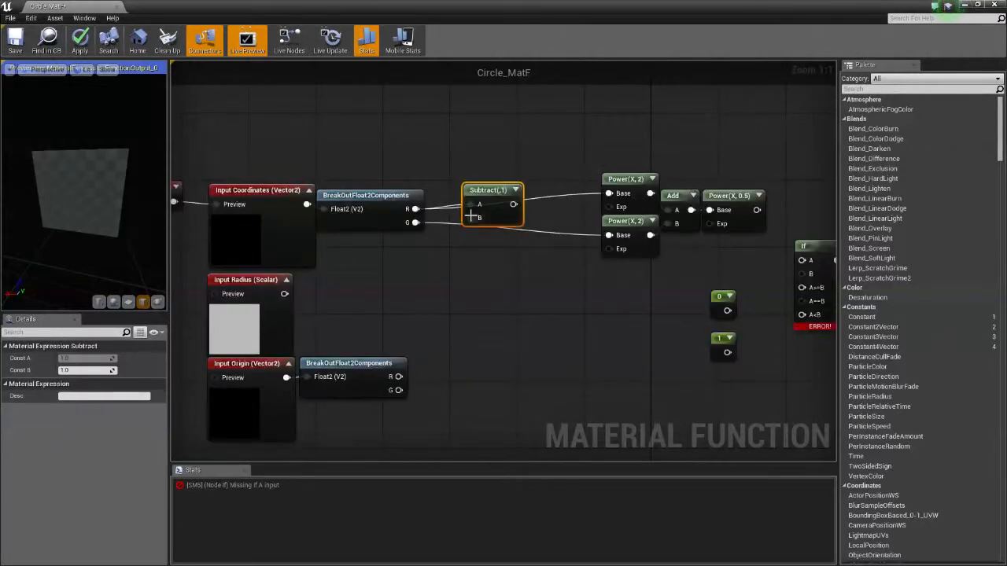
drag(469, 215, 398, 376)
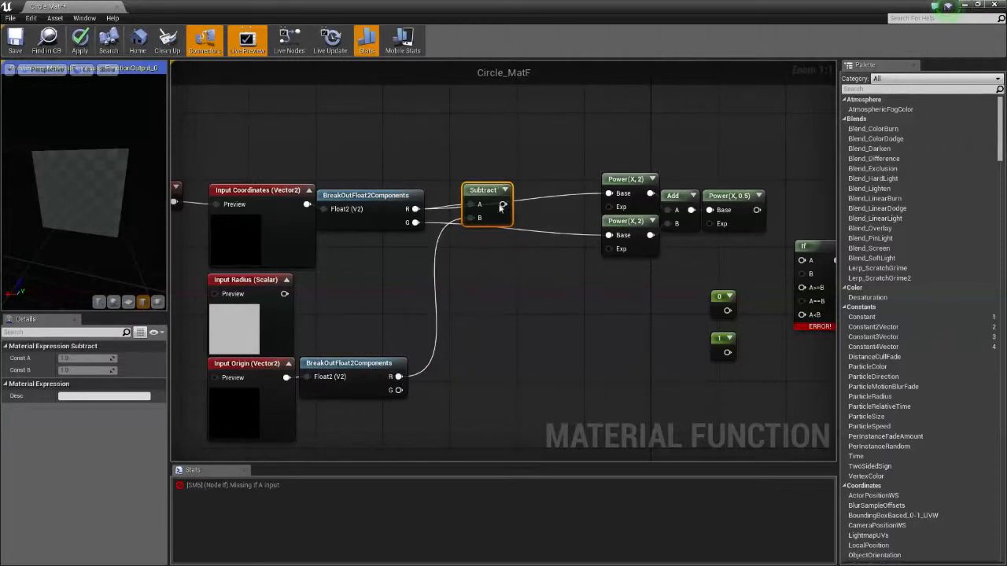
drag(501, 209, 608, 192)
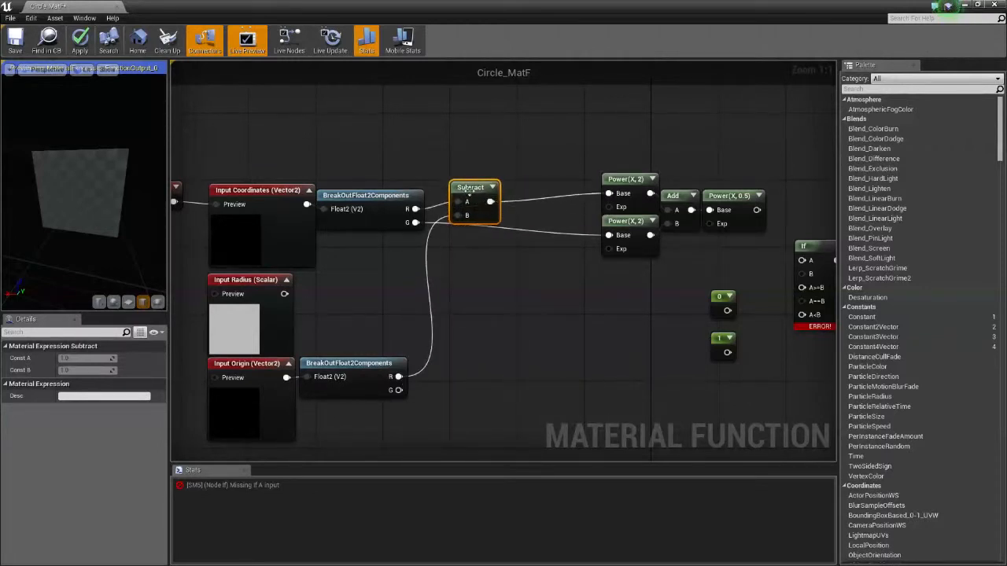
Duplicate the Subtract node to subtract Origin's G from Coordinates' G, feed the lower Power node's Base, and place it beneath the first Subtract.
key(ctrl+w)
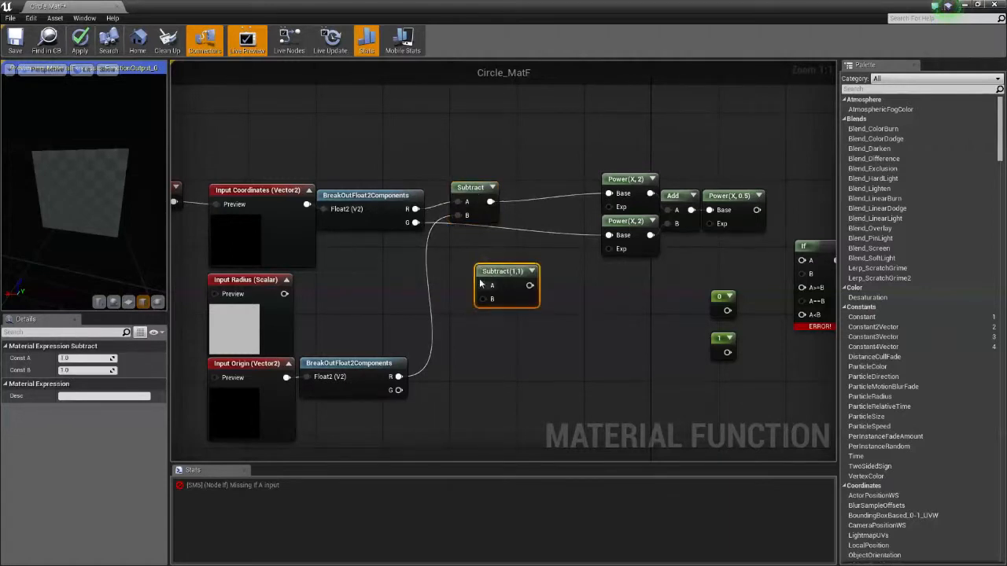
drag(415, 223, 400, 391)
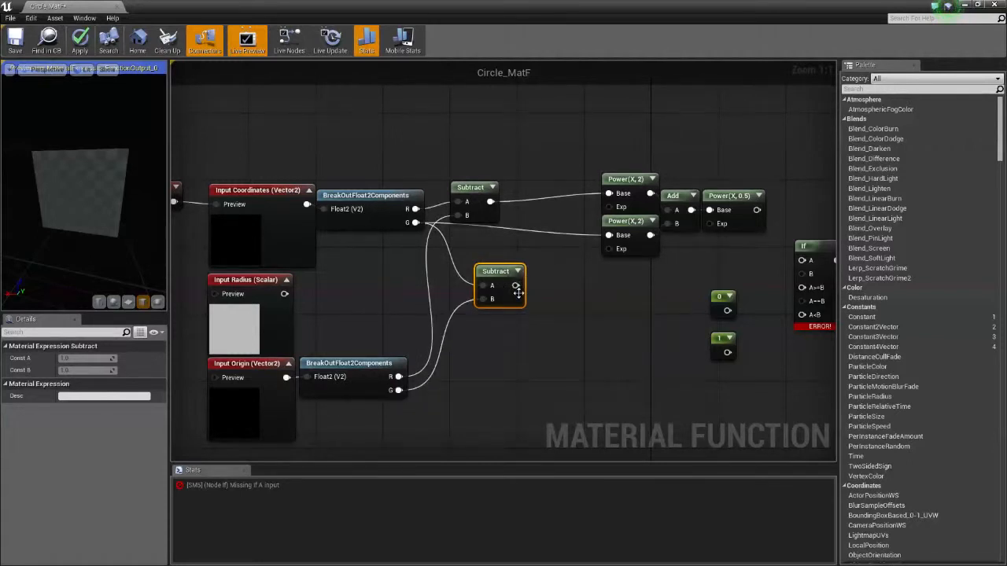
drag(516, 285, 609, 247)
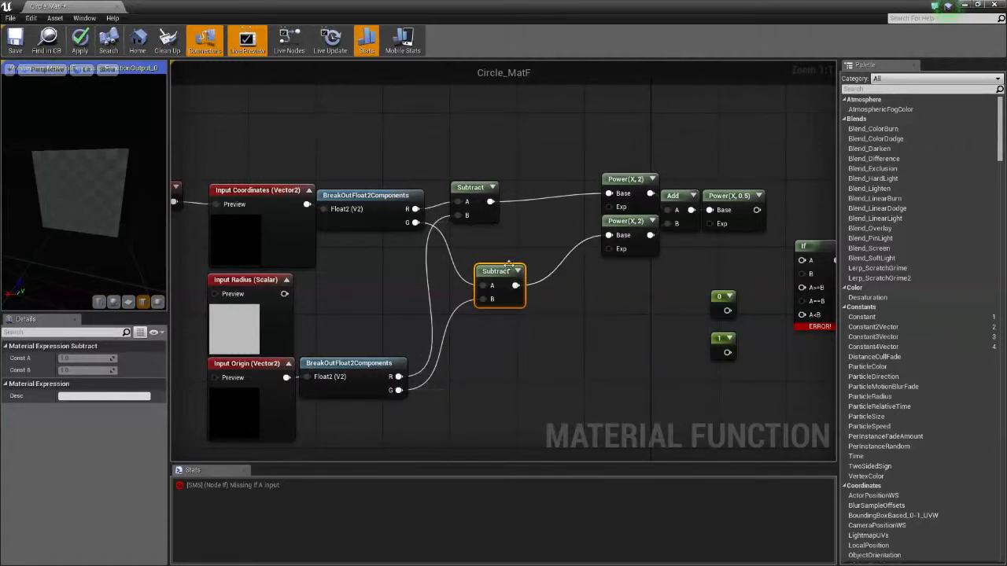
drag(501, 277, 476, 233)
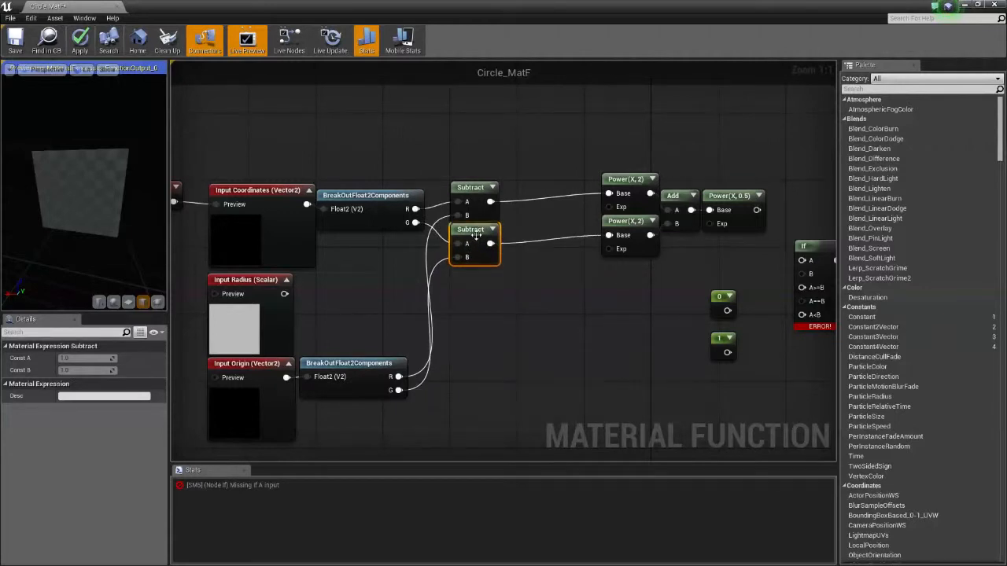
Pack both Subtract nodes against the Coordinates BreakOutFloat2Components and bring the Power and Add chain directly beside them.
drag(539, 127, 486, 279)
drag(477, 195, 454, 186)
drag(592, 127, 739, 226)
drag(637, 180, 520, 180)
click(606, 330)
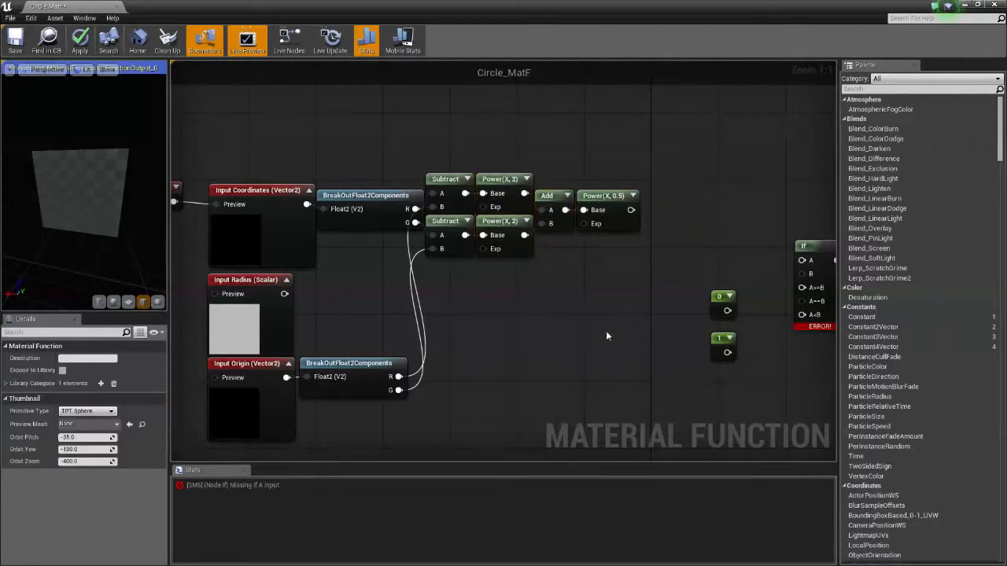
Connect the Power(X, 0.5) output to the If node's A and the Radius input to its B.
right_drag(605, 330, 490, 280)
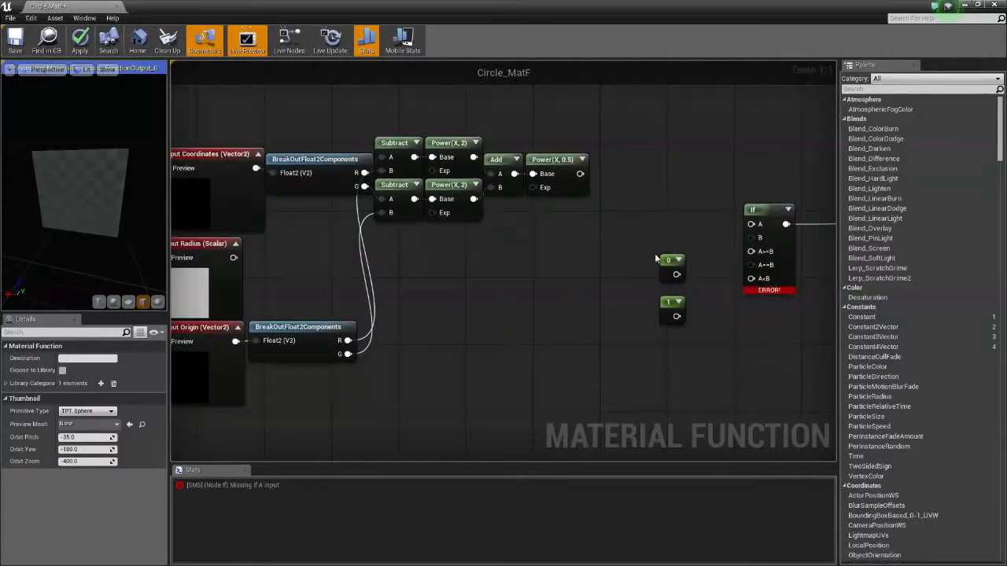
right_drag(655, 259, 550, 215)
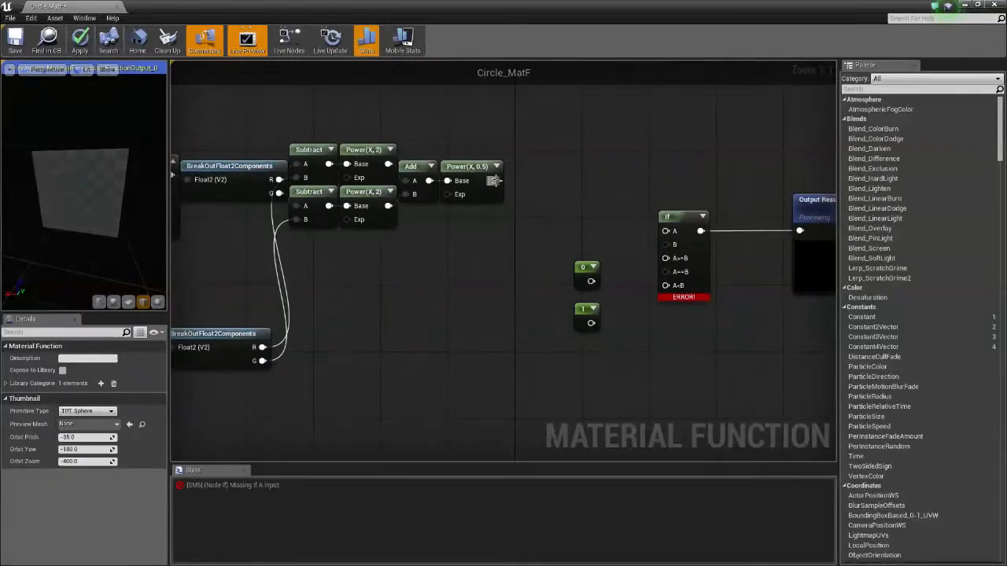
drag(493, 180, 665, 231)
right_drag(648, 240, 742, 240)
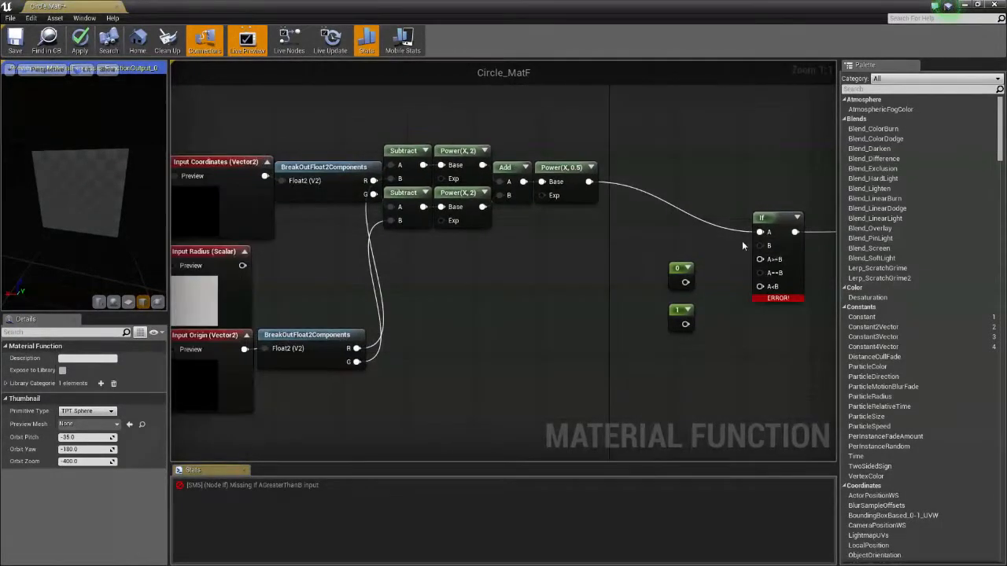
drag(760, 245, 243, 268)
right_drag(656, 254, 489, 250)
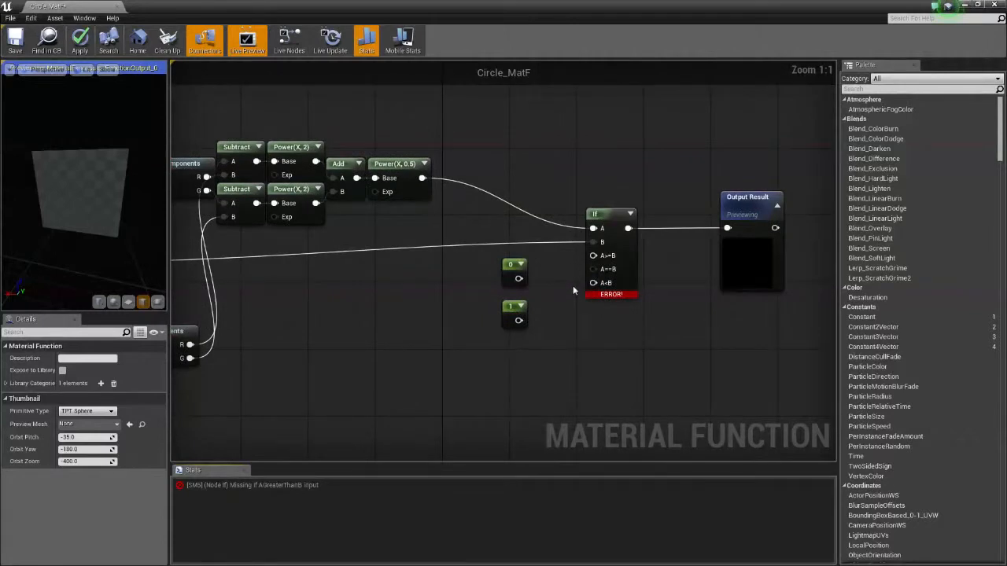
Connect constant 0 to the If node's A>B and constant 1 to A==B and A<B, stacking both constants closely beside it.
drag(519, 278, 593, 255)
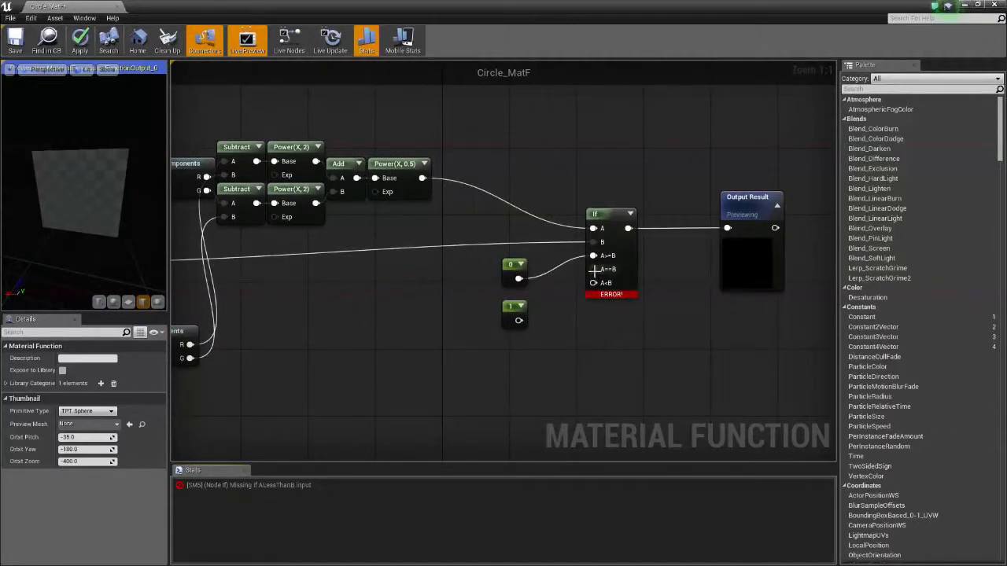
drag(512, 265, 512, 250)
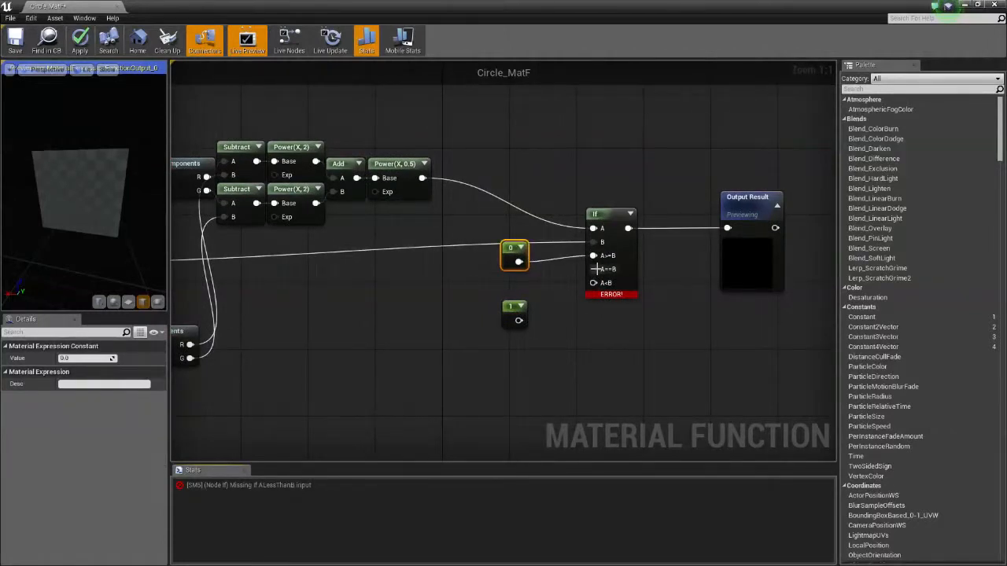
mouse_move(596, 269)
mouse_down()
mouse_move(519, 322)
mouse_move(594, 283)
mouse_up()
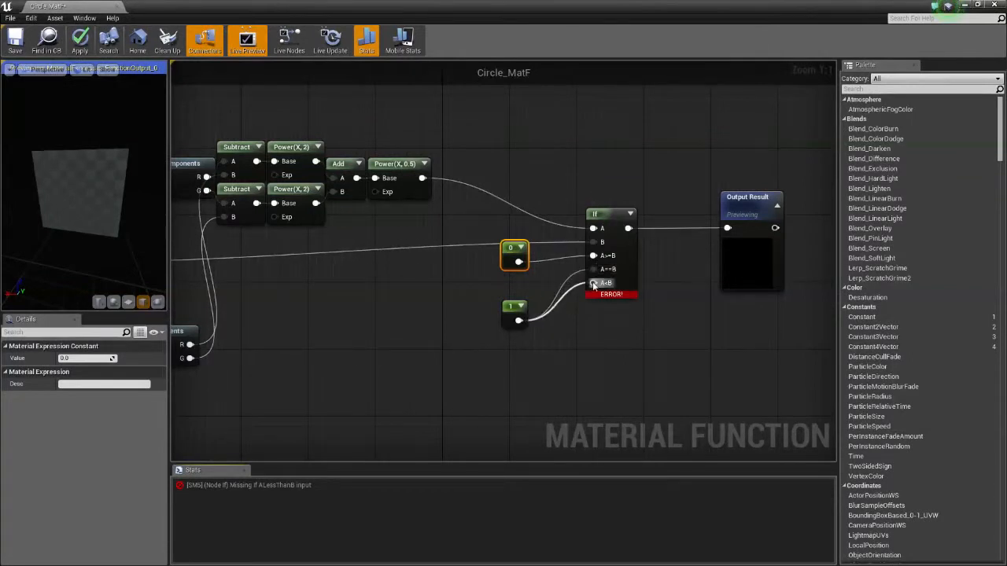
drag(521, 307, 512, 285)
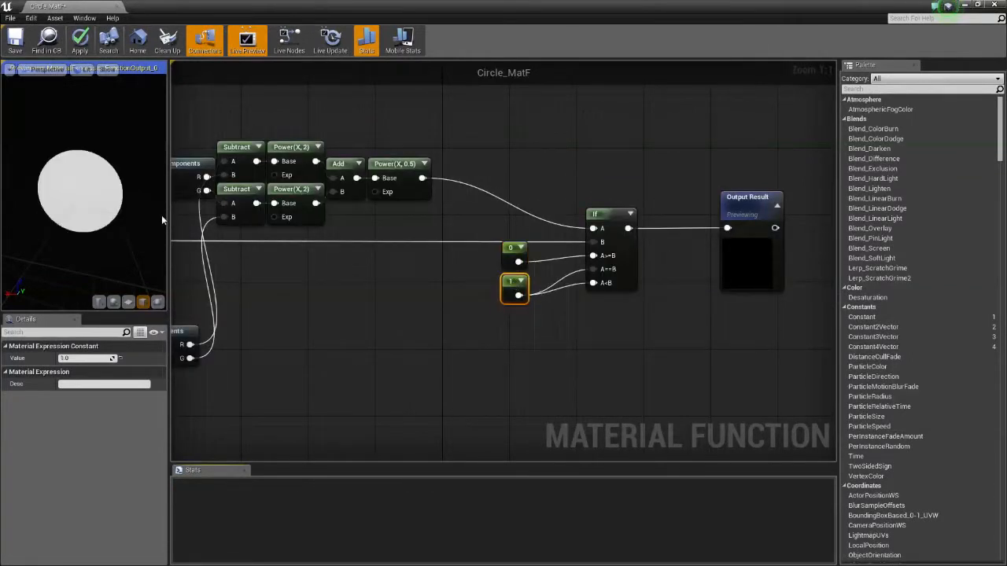
Check the circle in the preview and apply the changes to the material function.
drag(162, 220, 94, 199)
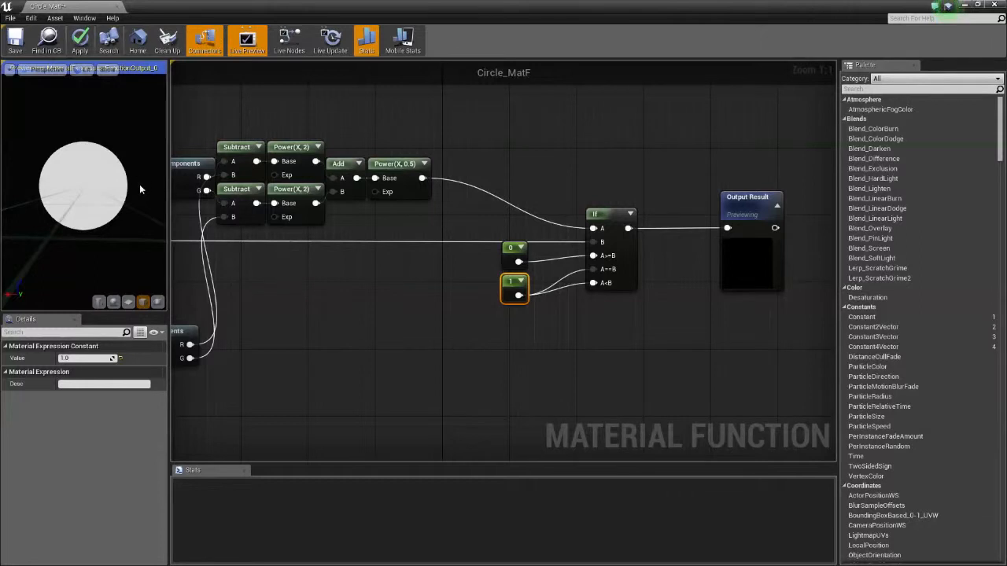
right_drag(438, 130, 534, 148)
scroll(539, 125, down, 3)
click(80, 46)
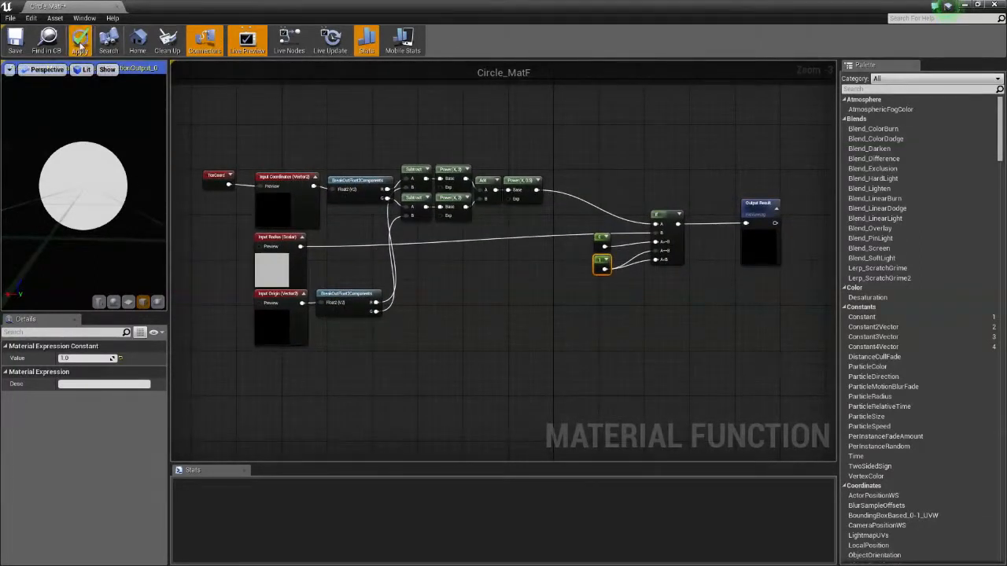
Examine the circle on the preview cube from several angles and distances alongside the complete node graph.
right_drag(460, 133, 466, 124)
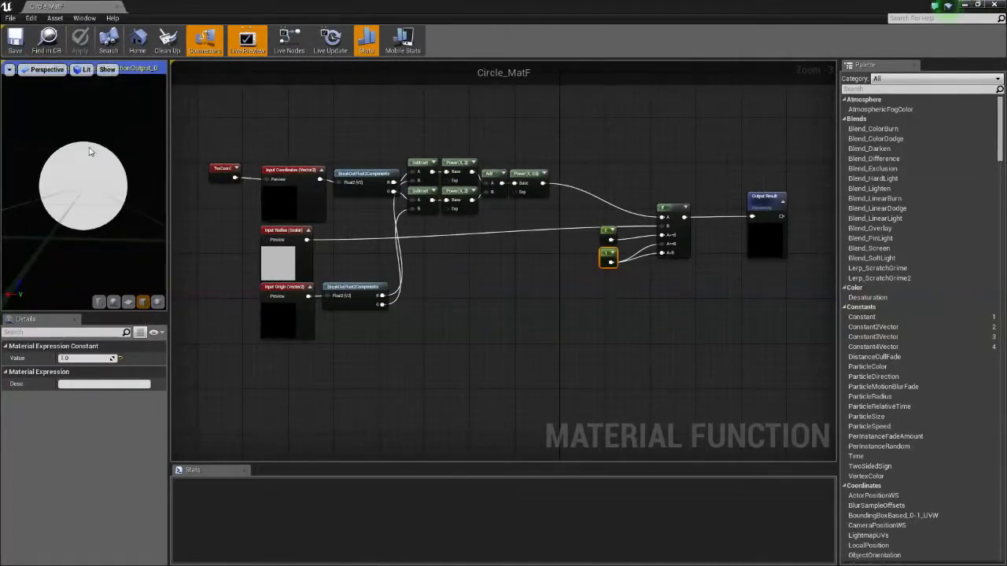
right_drag(74, 162, 75, 201)
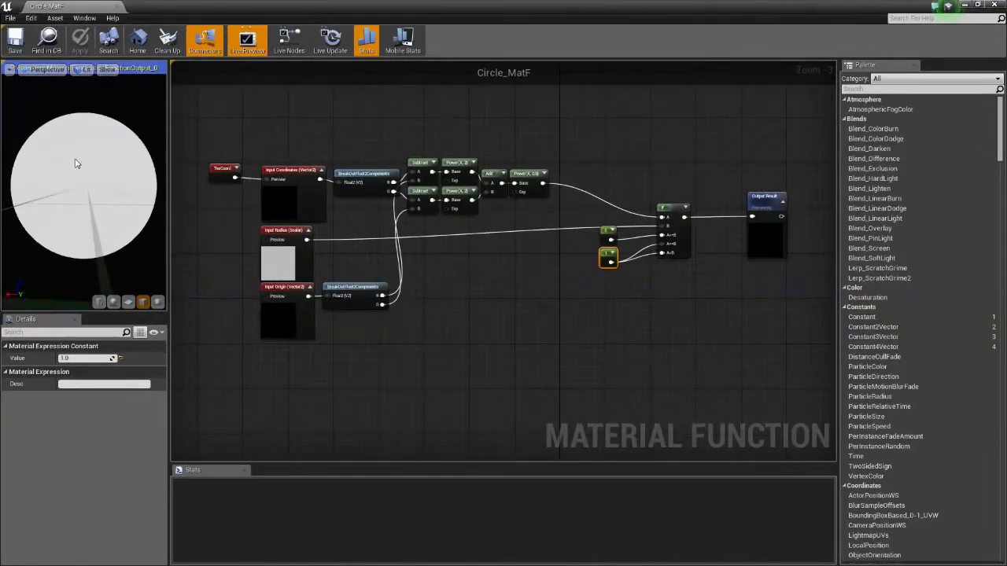
mouse_move(77, 162)
mouse_down()
mouse_move(36, 164)
mouse_move(82, 122)
mouse_move(83, 161)
mouse_up()
right_drag(111, 153, 110, 181)
drag(111, 152, 110, 170)
right_drag(110, 153, 110, 177)
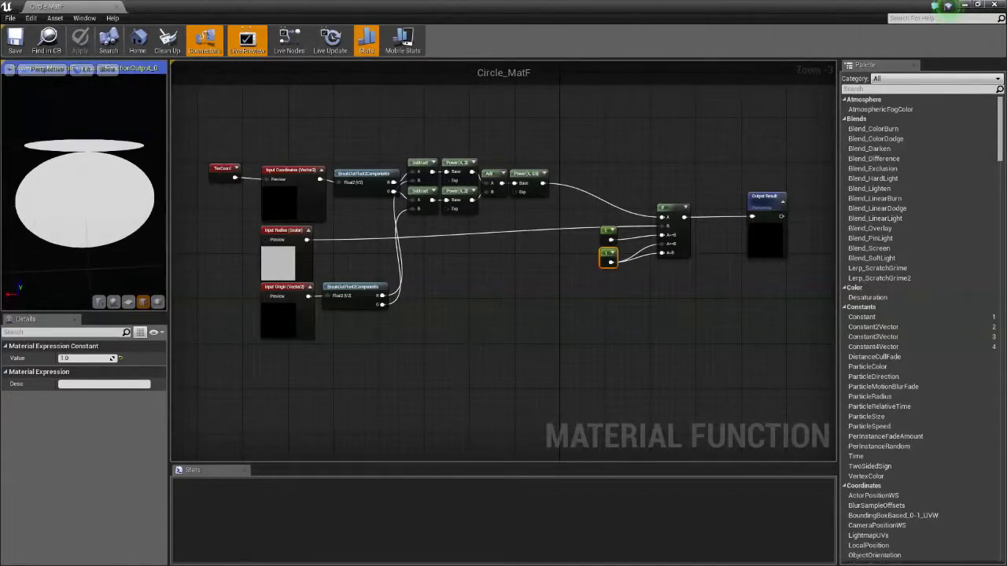
right_drag(306, 132, 370, 159)
drag(102, 165, 149, 186)
scroll(314, 263, up, 3)
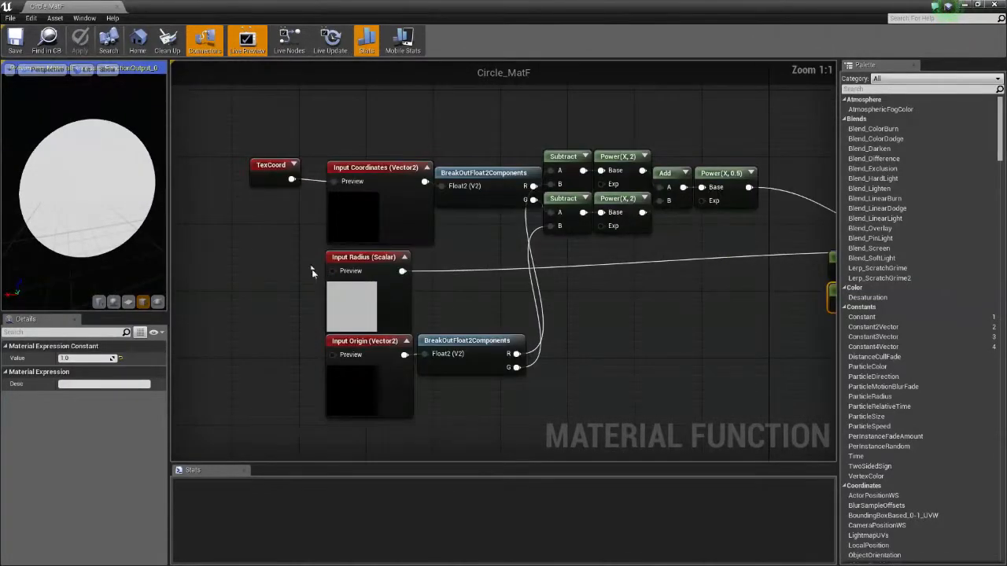
scroll(229, 198, down, 4)
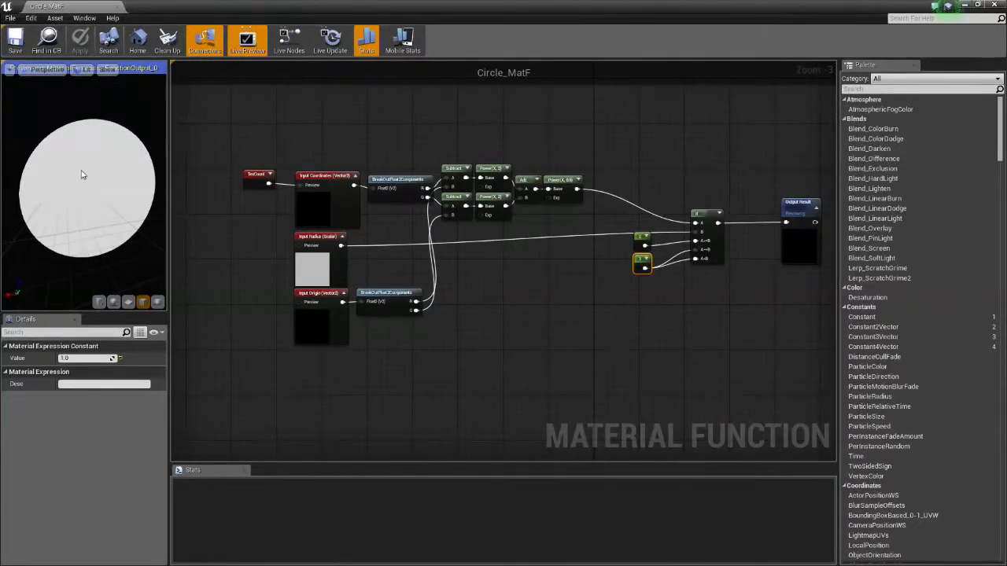
drag(81, 175, 45, 209)
scroll(91, 207, down, 5)
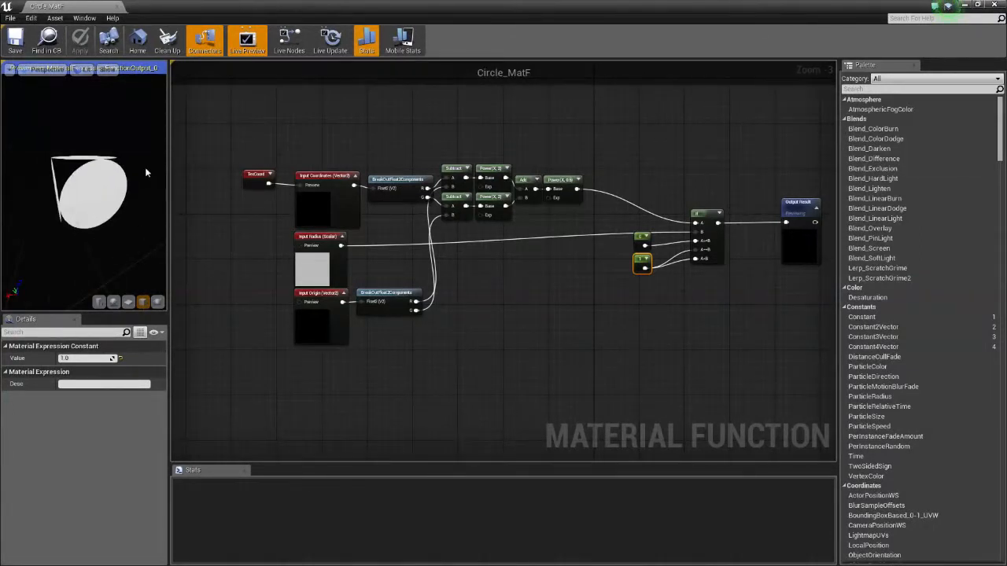
Enlarge the preview viewport in width and height and examine the circles on the cube's faces from different angles.
drag(89, 168, 576, 187)
scroll(89, 181, up, 4)
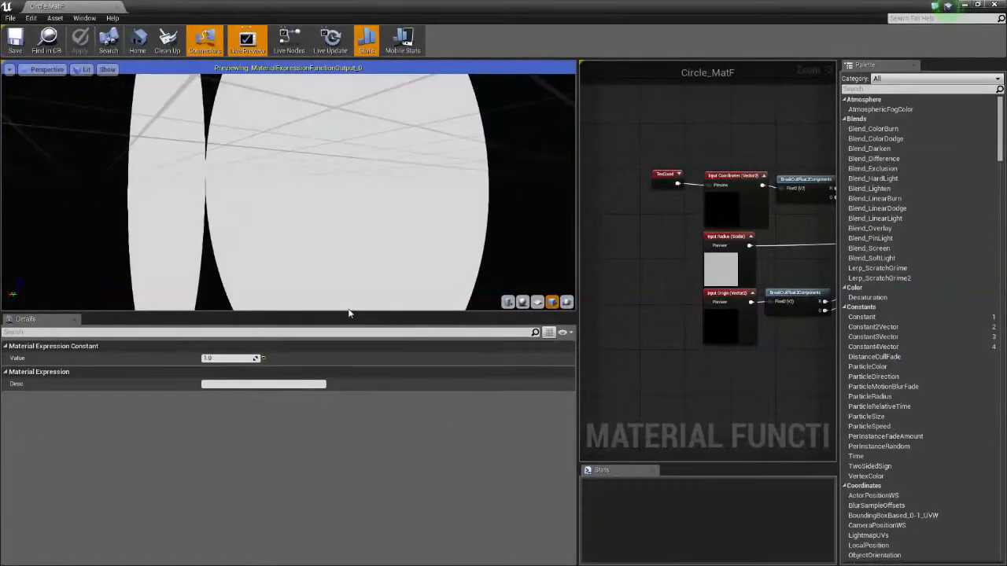
drag(349, 312, 350, 485)
scroll(383, 260, down, 4)
scroll(383, 261, up, 3)
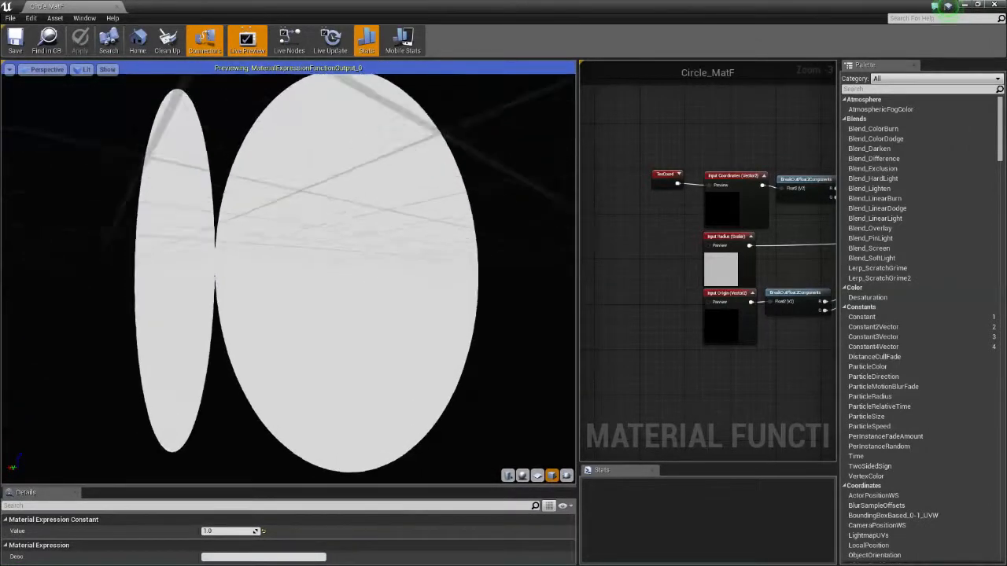
scroll(383, 260, down, 8)
drag(383, 260, 322, 253)
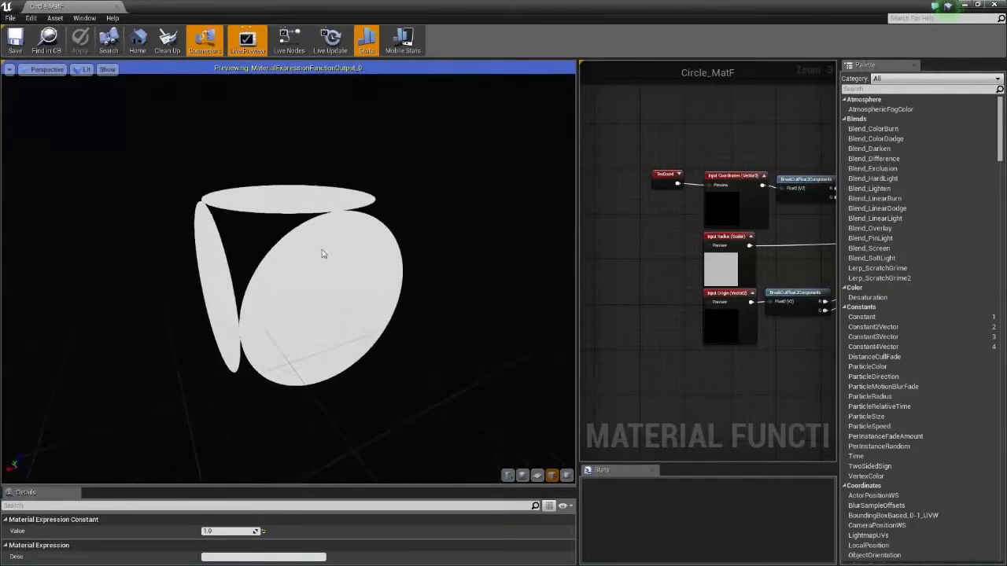
drag(222, 249, 283, 225)
scroll(283, 225, up, 2)
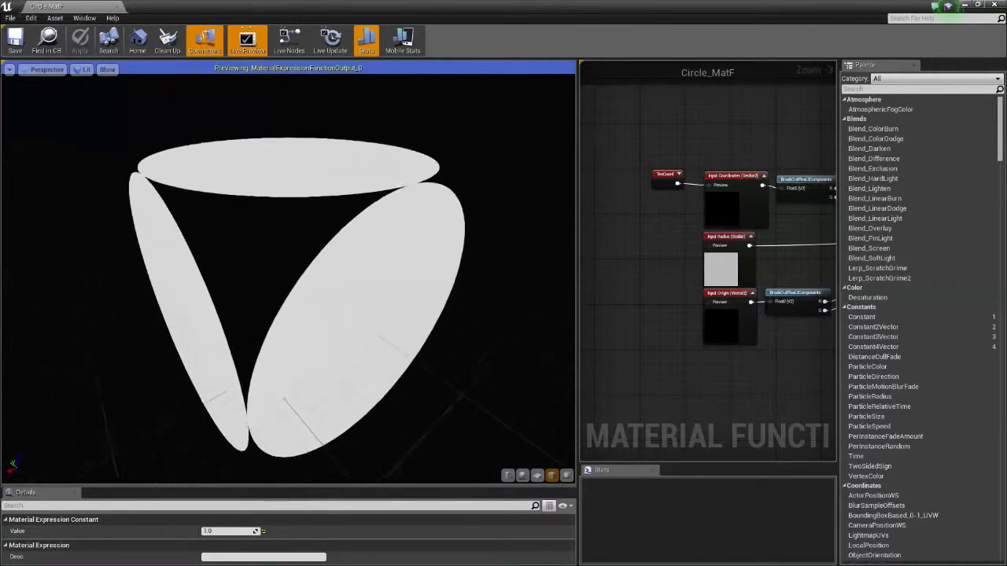
Inspect the edge of a circle up close in the preview to judge its sharpness, and return to a view of the whole cube.
scroll(401, 186, up, 3)
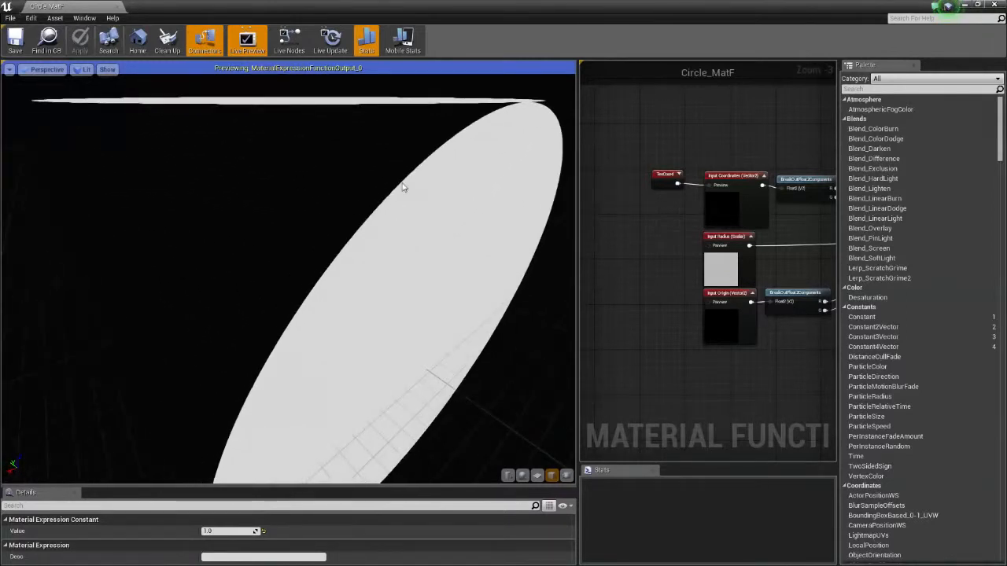
right_drag(393, 182, 403, 250)
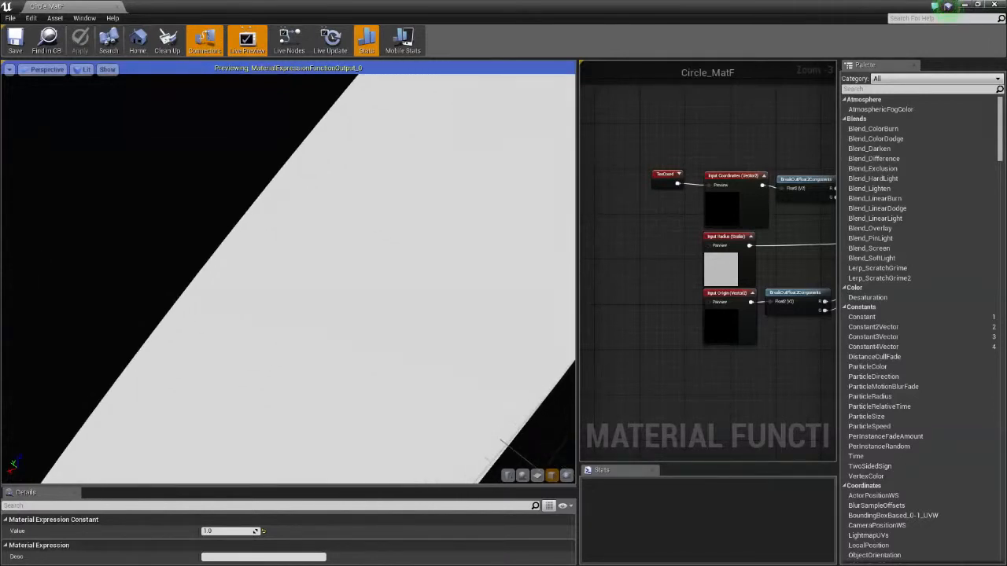
right_drag(376, 203, 376, 205)
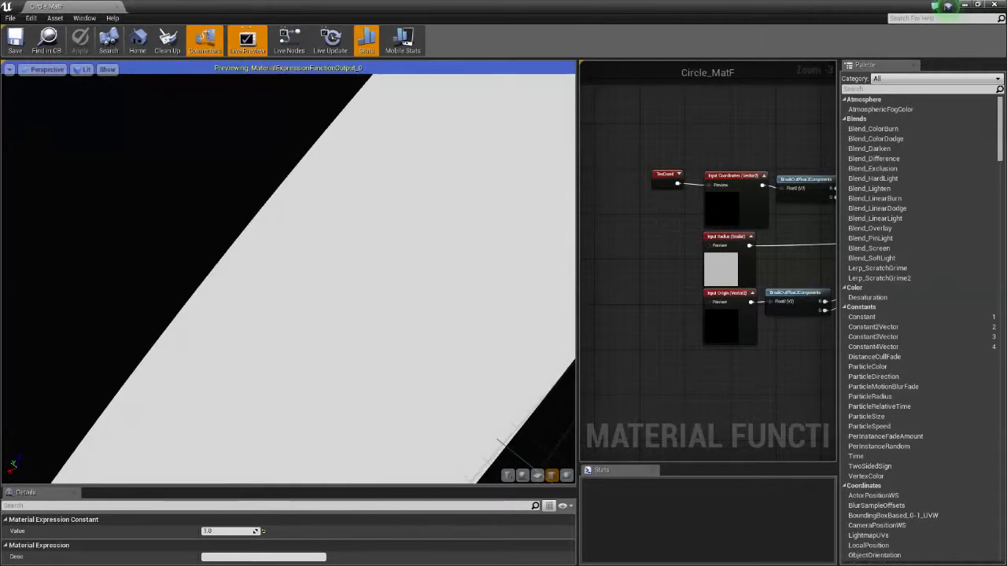
drag(288, 275, 327, 277)
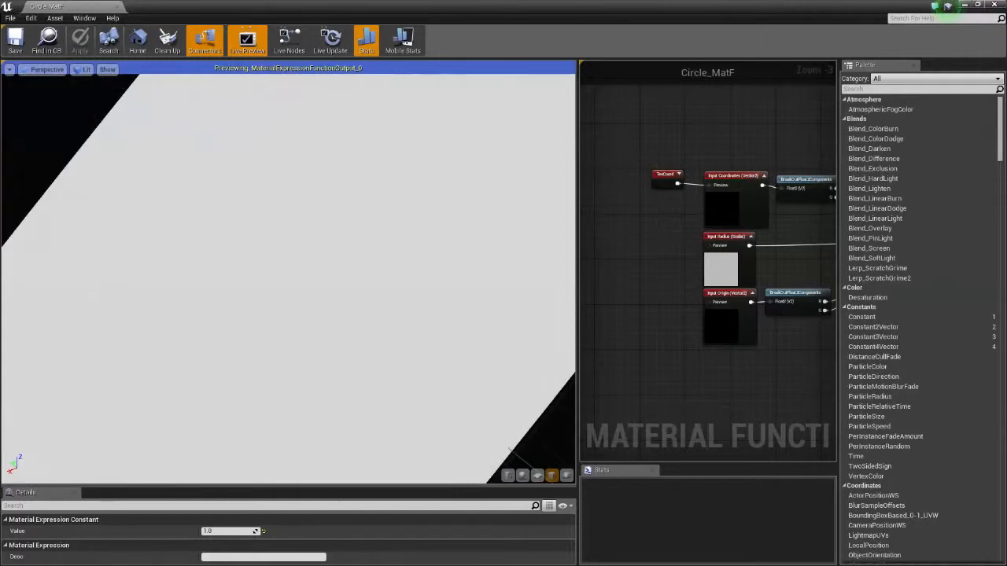
right_drag(288, 275, 287, 291)
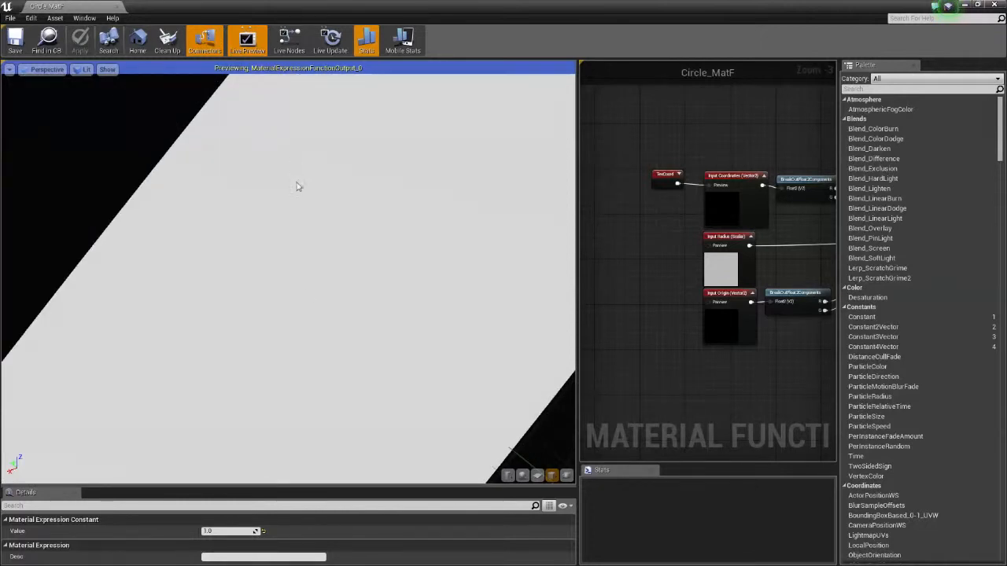
right_drag(316, 333, 316, 448)
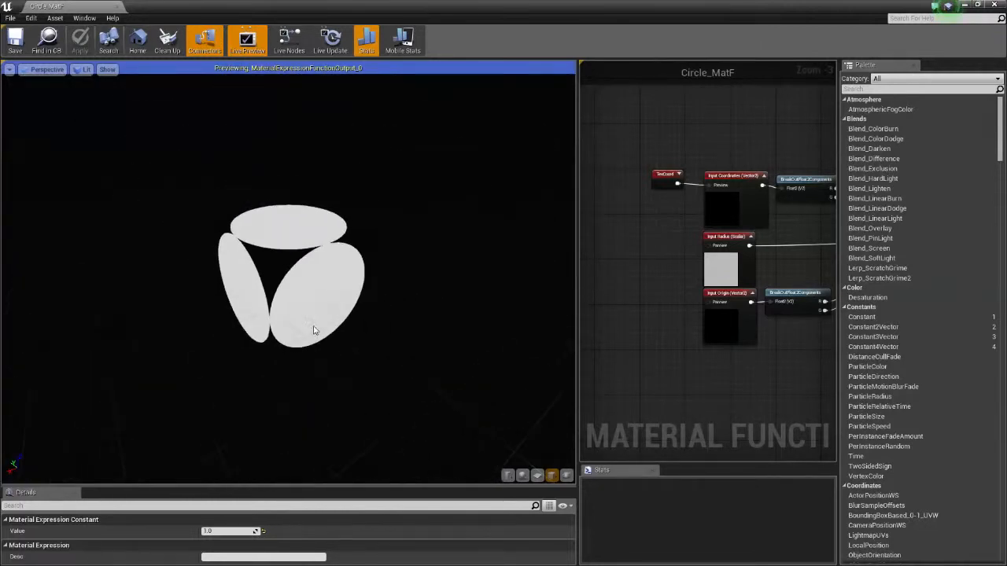
drag(313, 328, 386, 318)
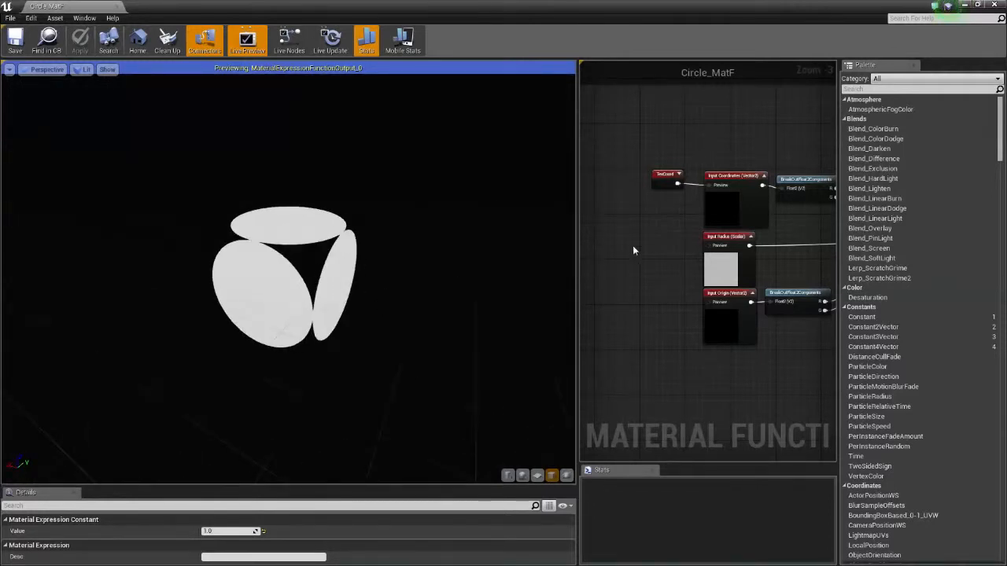
Shrink the preview viewport in both directions so the node graph regains most of the window.
right_drag(633, 250, 581, 230)
drag(576, 120, 244, 126)
drag(110, 486, 110, 347)
right_drag(366, 373, 403, 385)
scroll(536, 351, down, 1)
right_drag(573, 236, 545, 286)
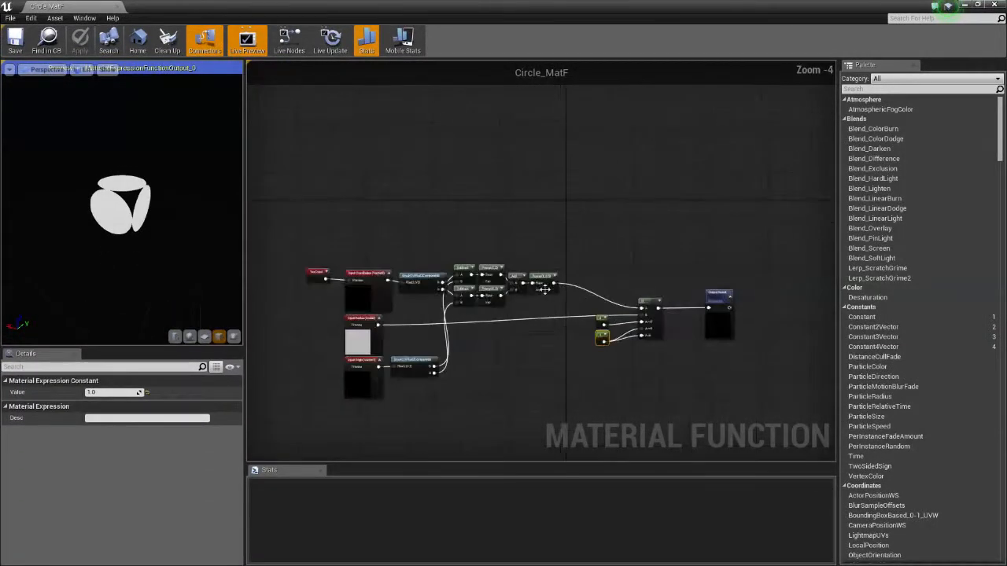
Move the If, its two constants and Output Result closer to the Power chain, placing the If directly beside Power(X, 0.5).
scroll(671, 335, up, 4)
right_drag(705, 363, 598, 348)
drag(727, 178, 405, 418)
right_drag(441, 394, 573, 384)
drag(642, 243, 517, 243)
click(748, 153)
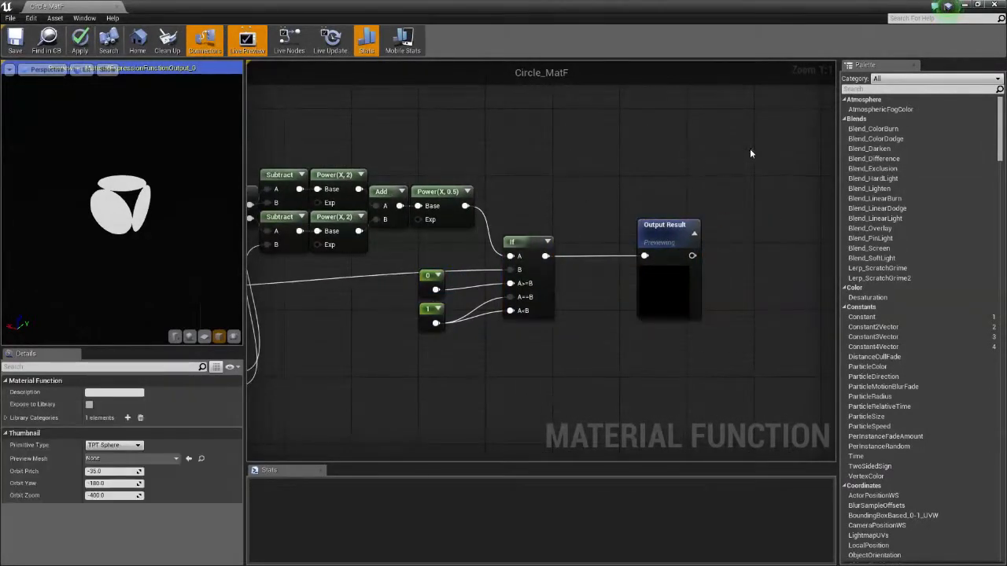
drag(751, 227, 517, 398)
drag(532, 238, 505, 199)
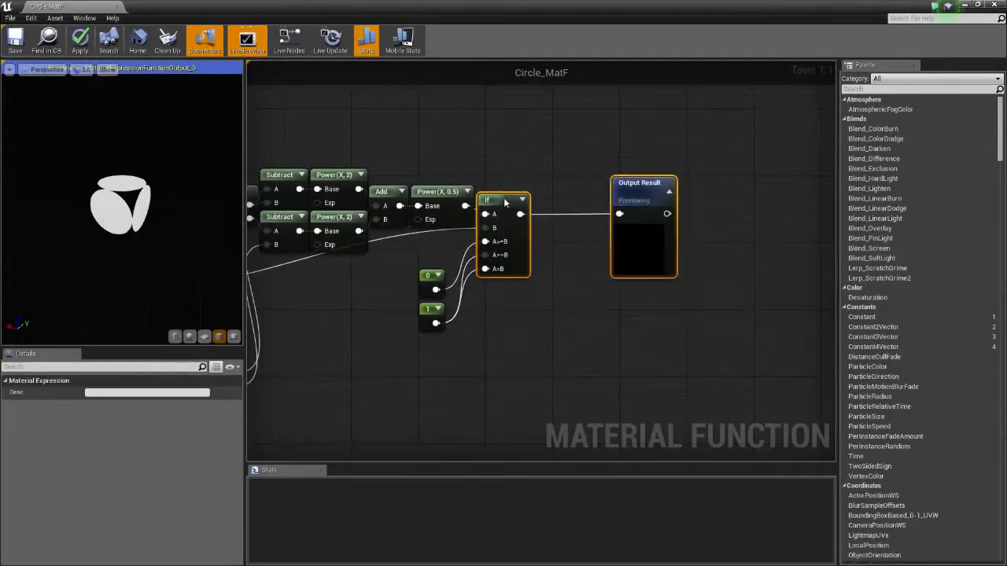
Move Output Result directly beside the If node and place the two constants just below Power(X, 0.5).
click(631, 149)
drag(634, 172, 557, 178)
drag(404, 380, 437, 243)
drag(429, 278, 420, 236)
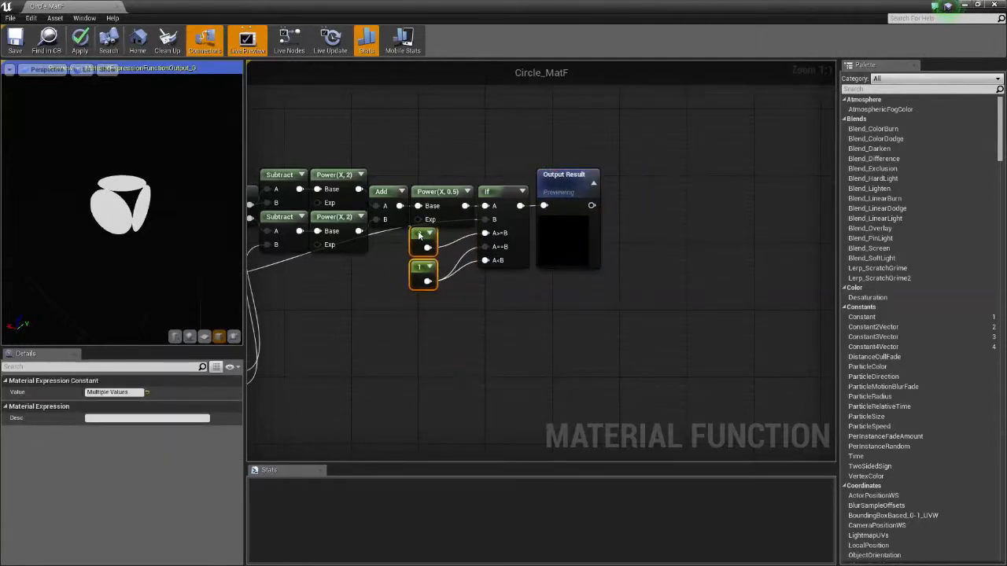
click(506, 325)
Apply the changes to the Circle_MatF material function and close its editor.
right_drag(365, 350, 576, 278)
scroll(585, 303, down, 1)
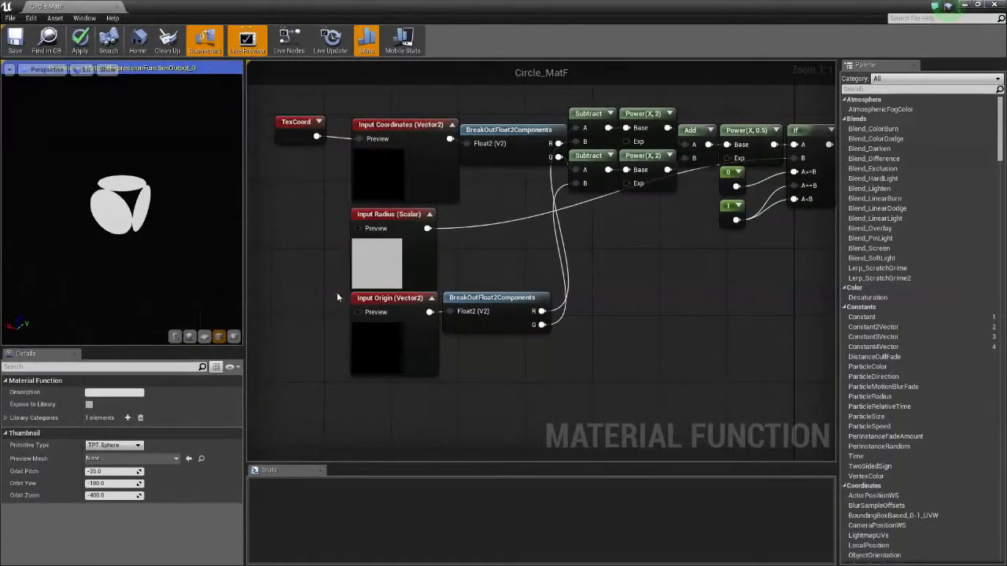
scroll(314, 220, down, 1)
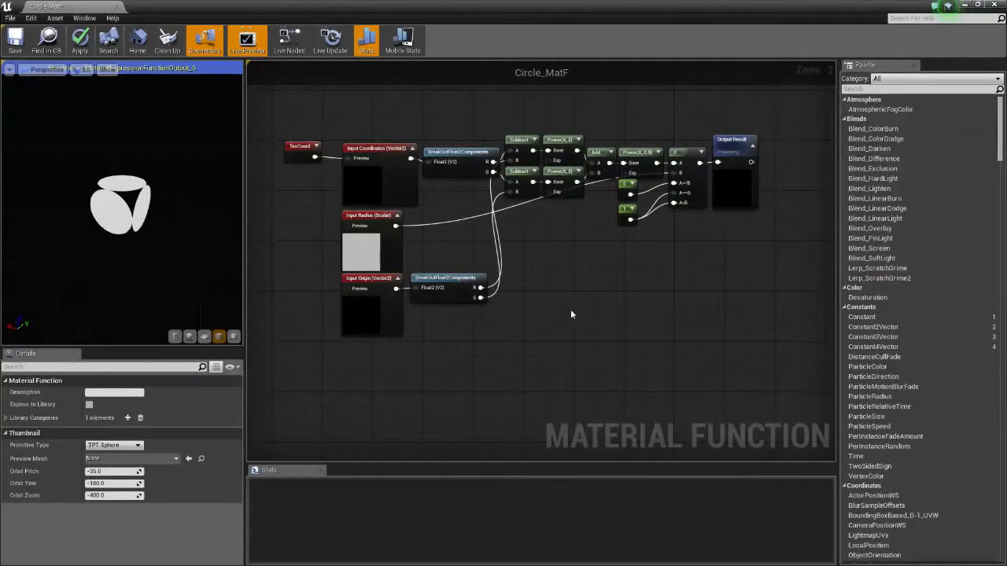
scroll(452, 324, down, 3)
click(82, 46)
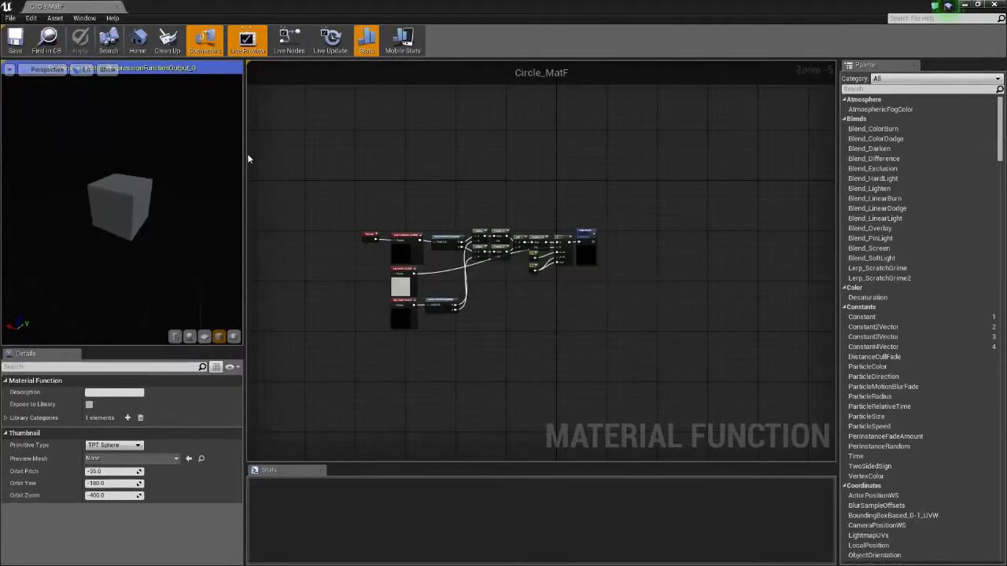
click(993, 5)
Bring up the choices for creating a new asset in the MaterialFunctions folder.
click(167, 448)
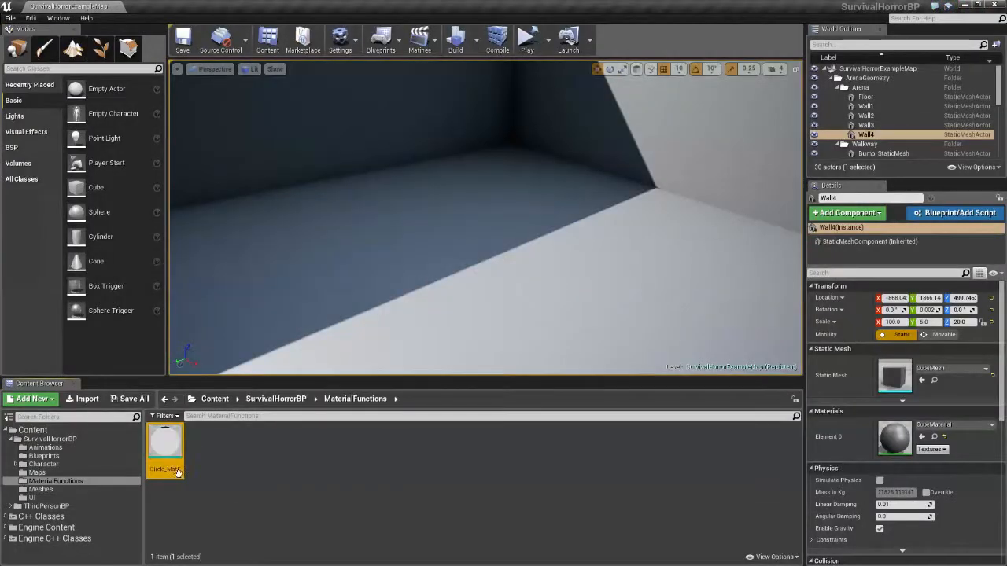
right_click(210, 450)
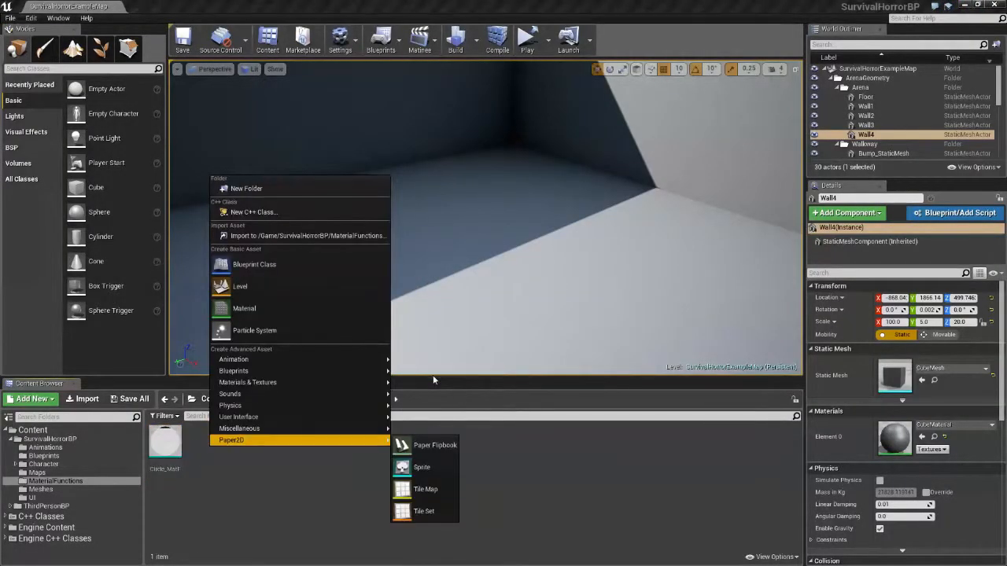